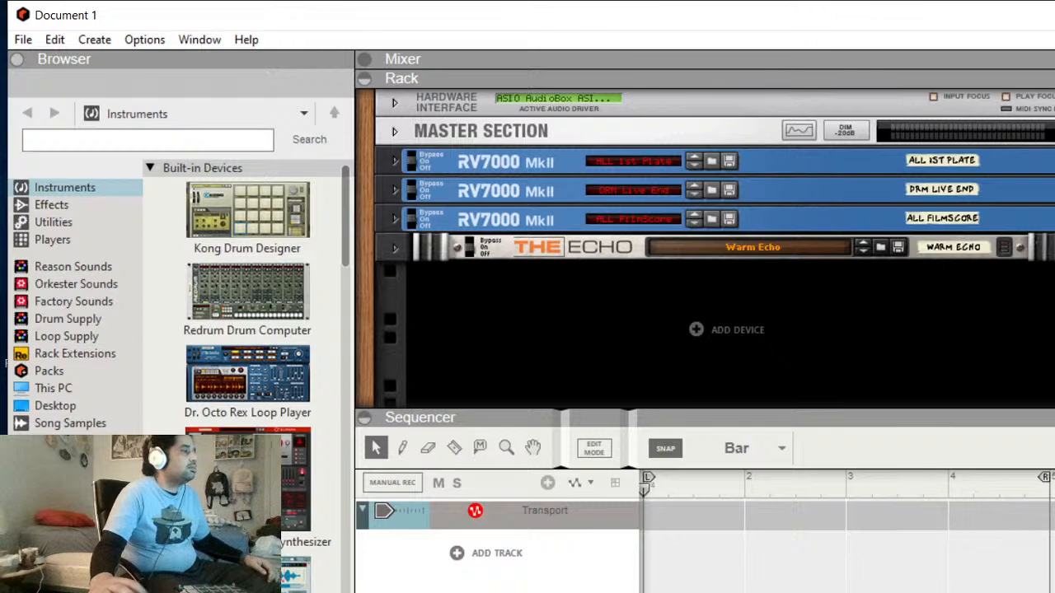
Switch to YouTube Studio in the browser and open the live stream's settings to edit its title.
key("alt+Tab")
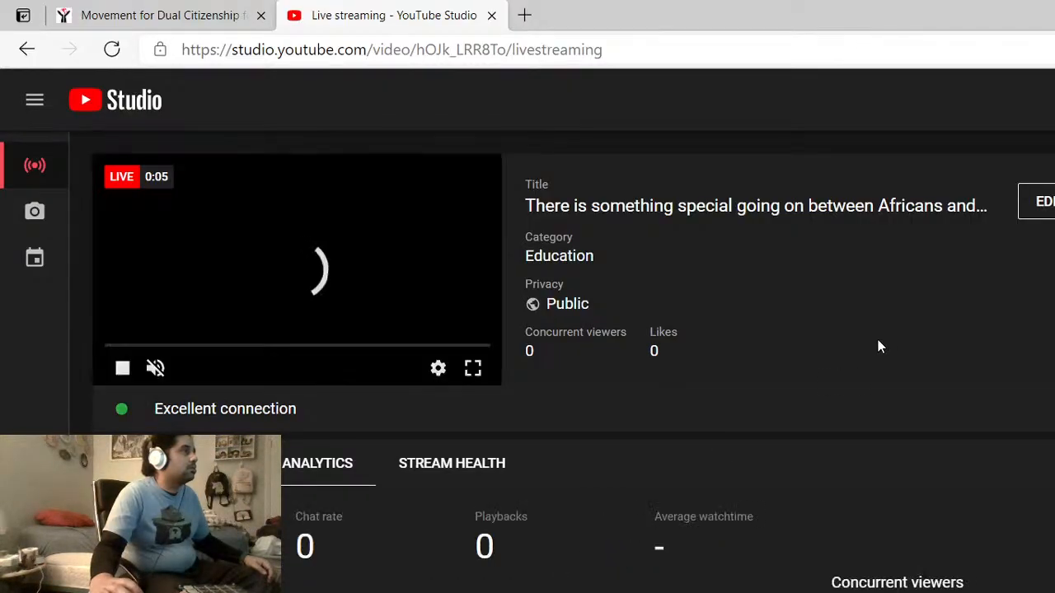
left_click(1047, 208)
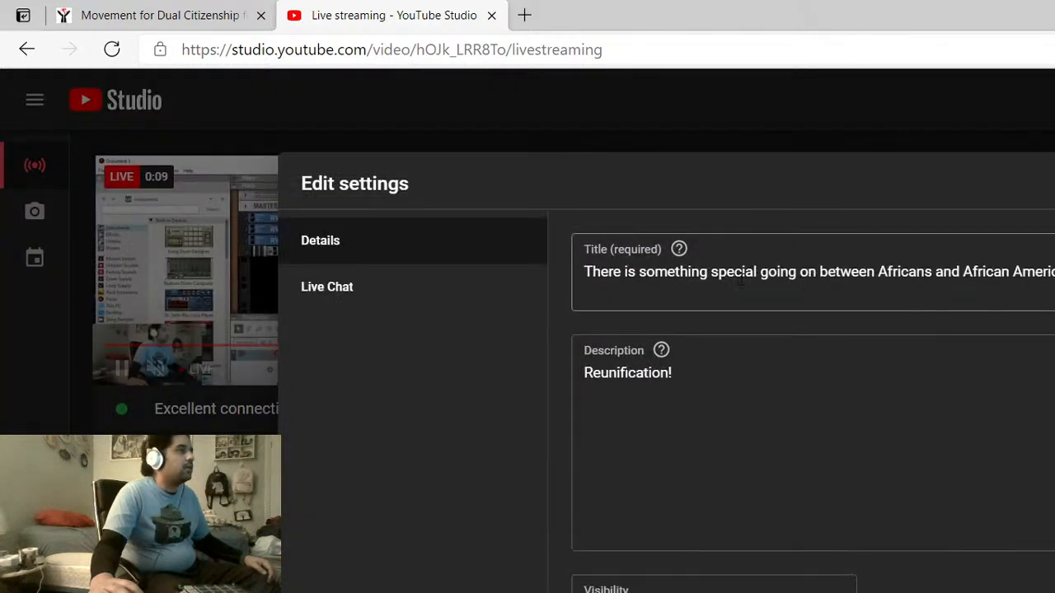
triple_click(741, 279)
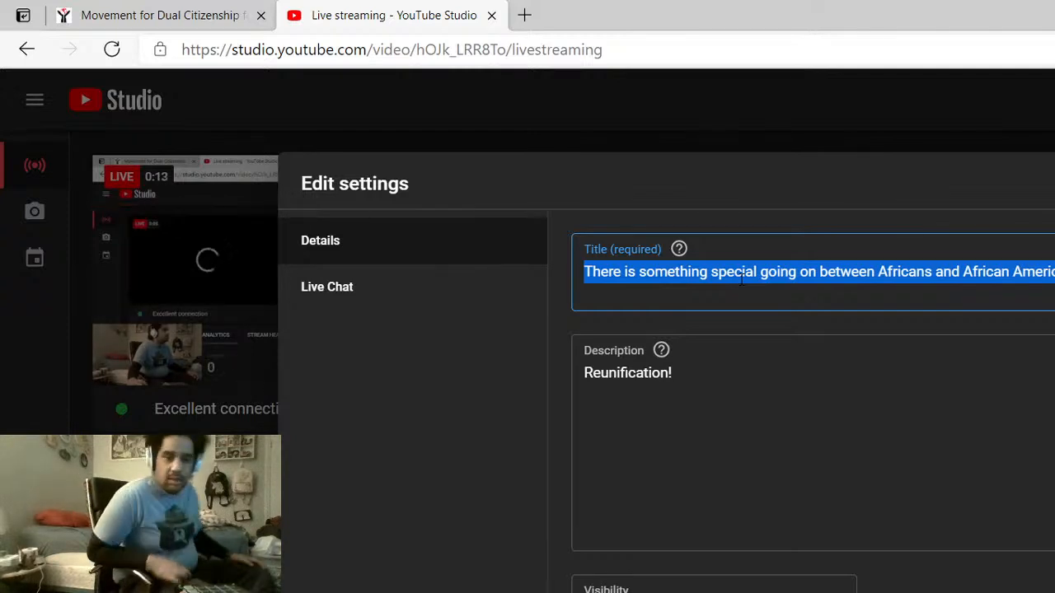
type("rea")
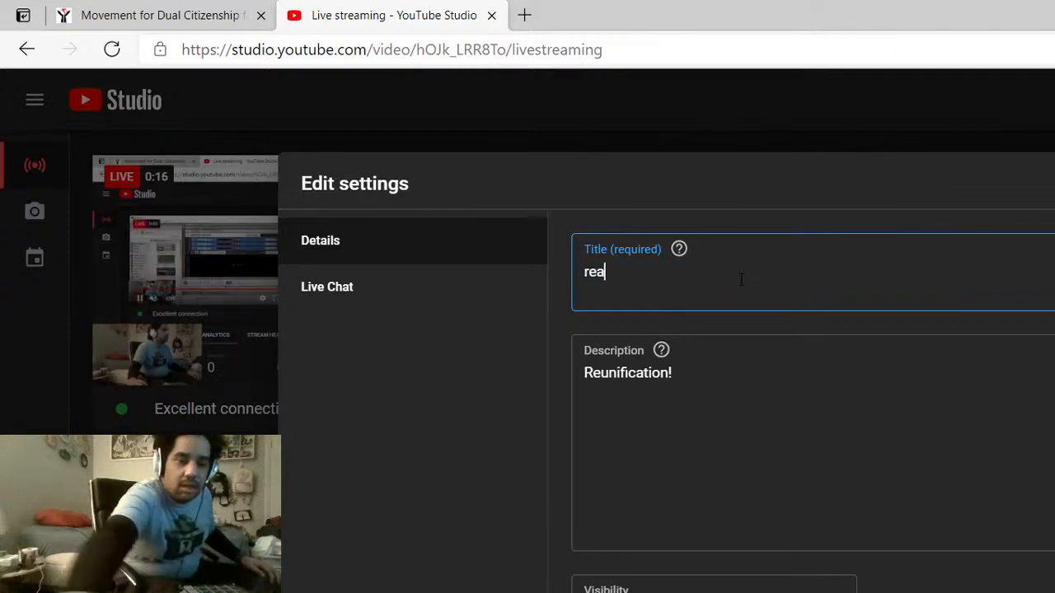
type("s")
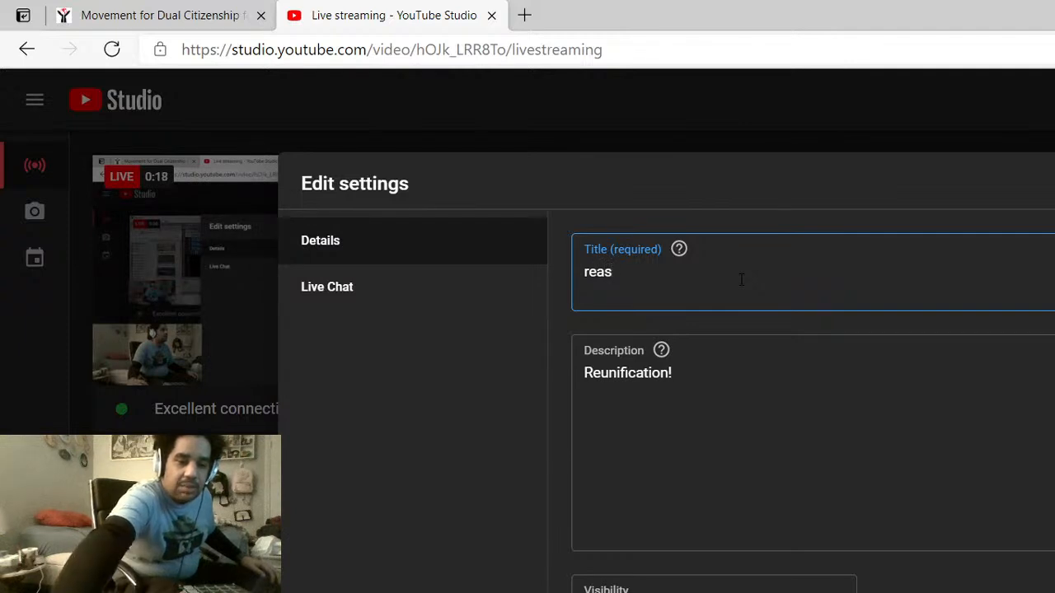
type("on")
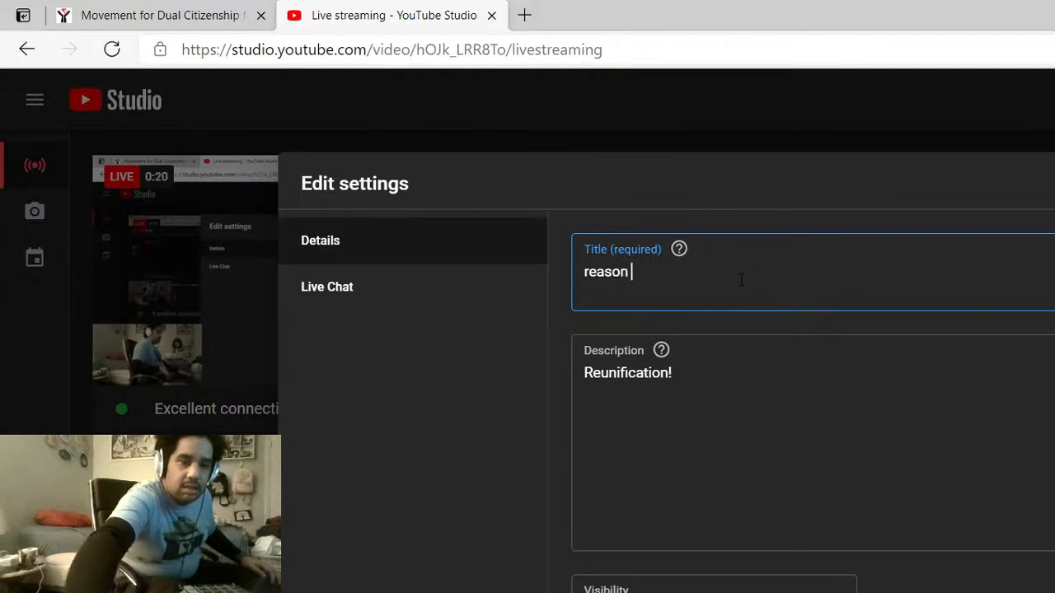
key("ctrl+a")
key("BackSpace")
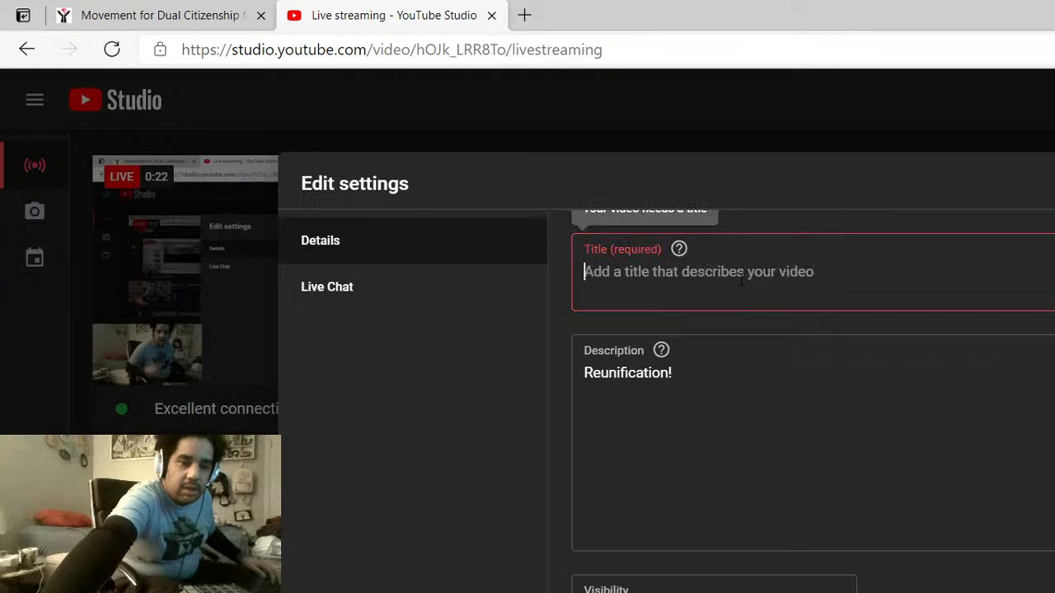
Enter "Reason plus sessions p" as the beginning of the live stream's new title.
type("Rea")
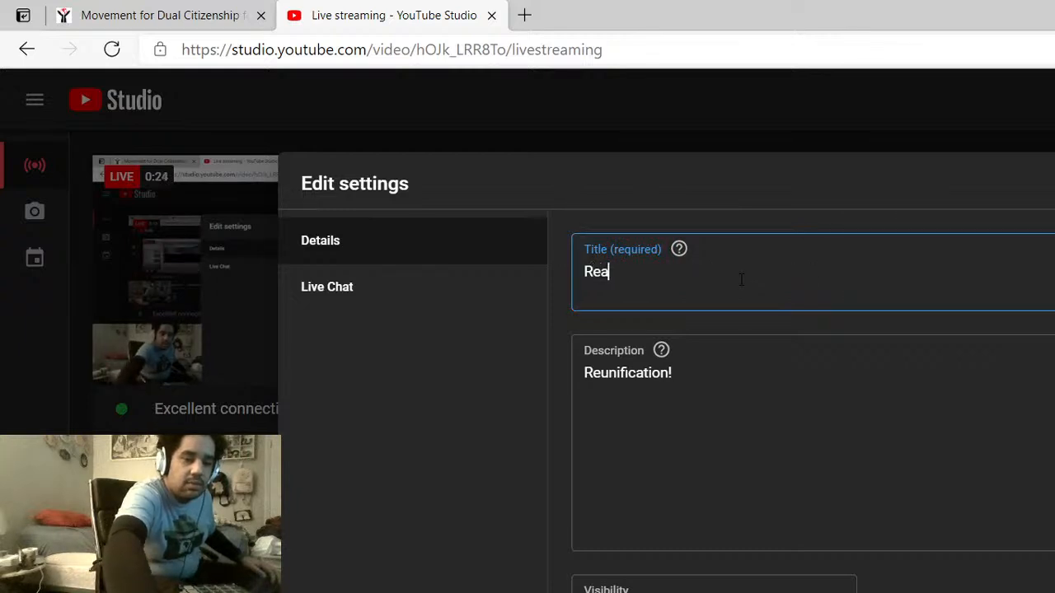
type("son pl")
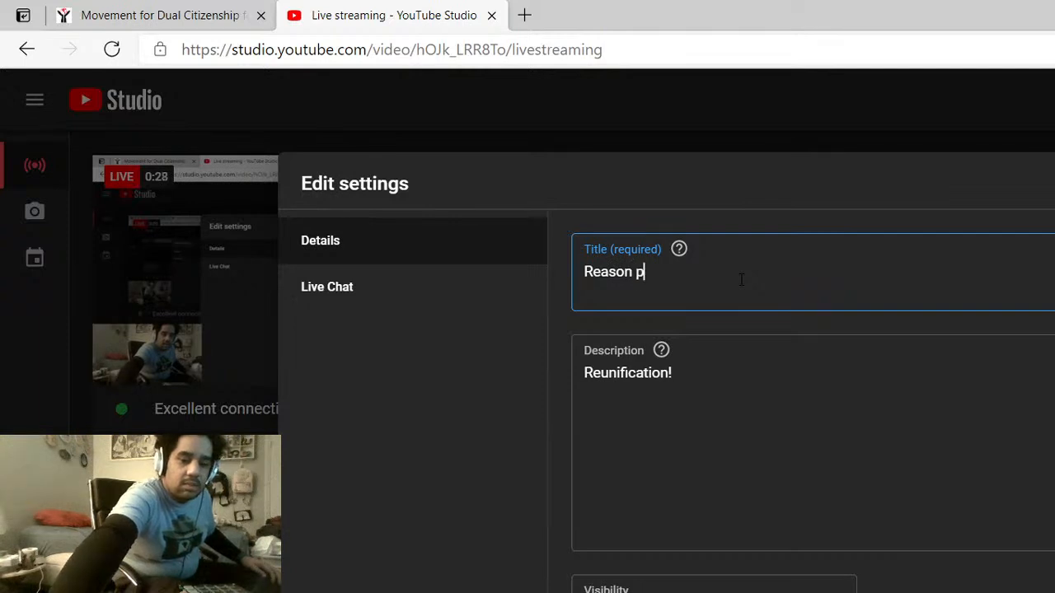
type("iu")
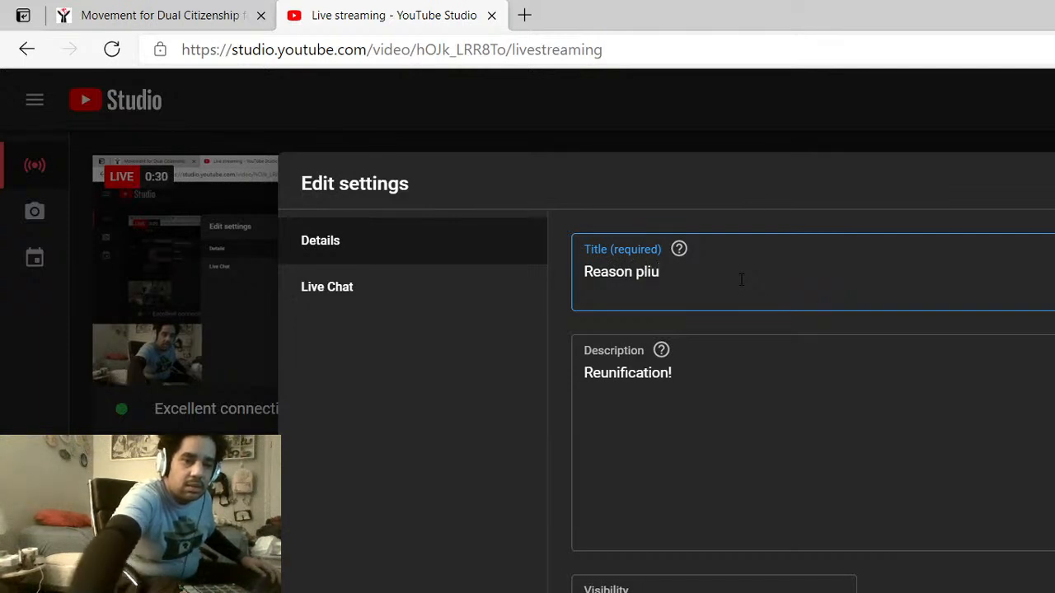
key("BackSpace")
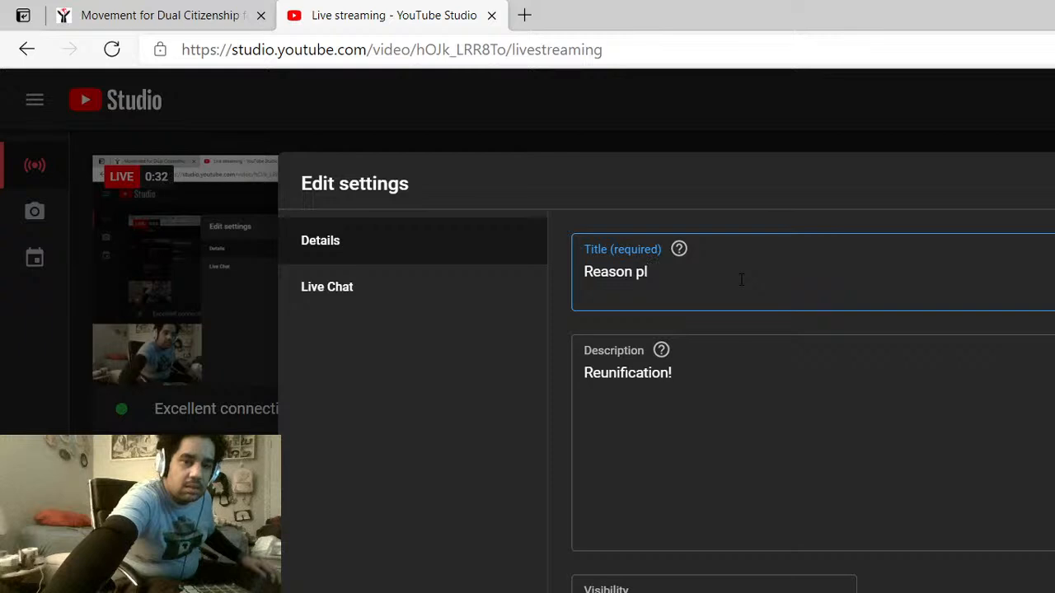
type("us")
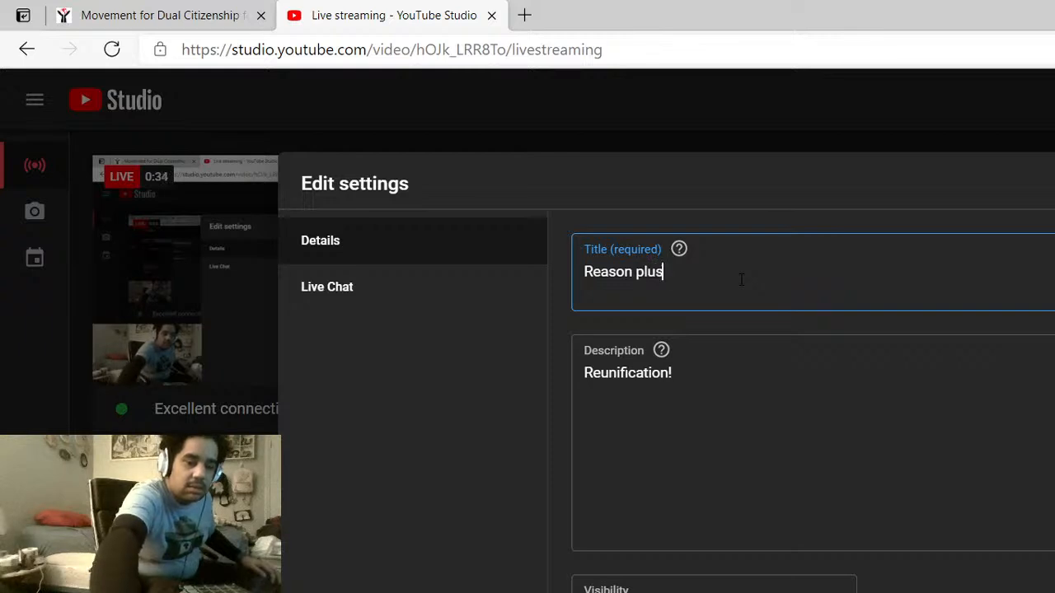
type(" sessions p")
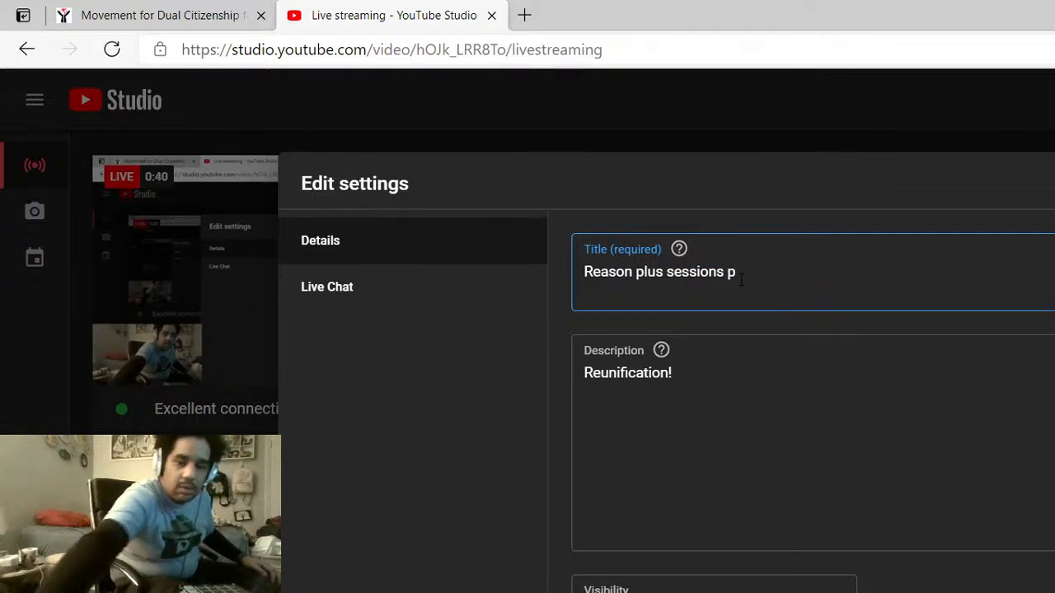
Insert the word "beat" before "sessions" in the live stream's title.
key("Left")
key("Left")
key("Left")
key("Left")
key("Left")
key("Left")
key("Left")
key("Left")
key("Left")
key("Left")
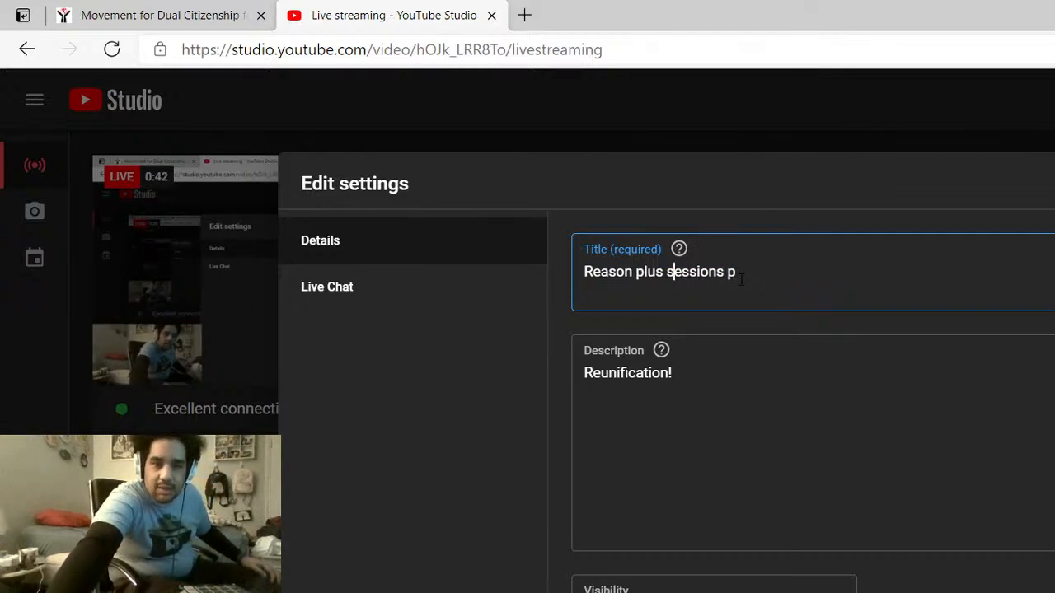
type("beat")
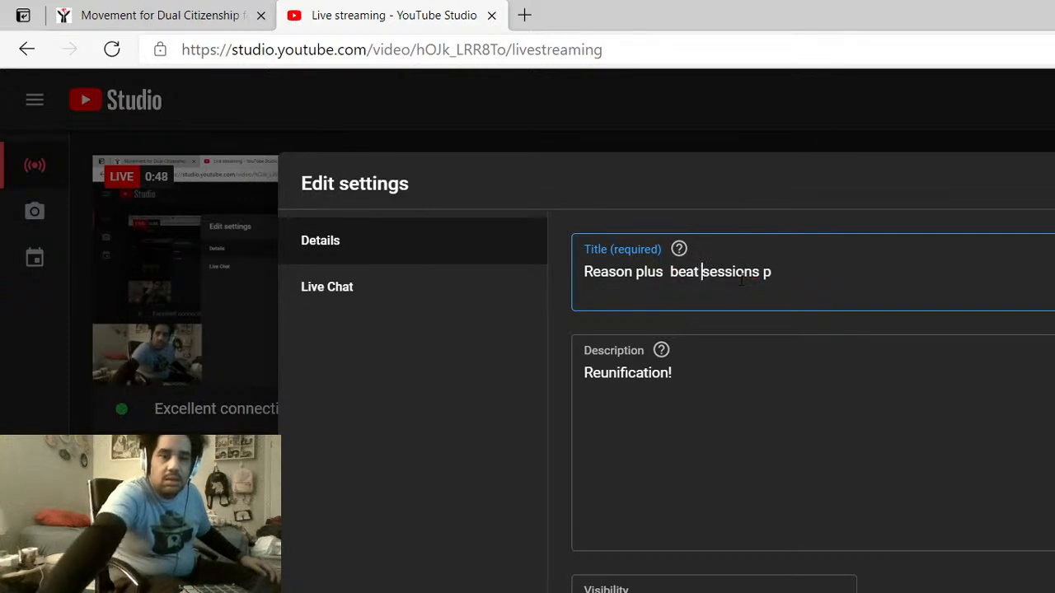
Complete the end of the title so it reads "Reason plus beat sessions part 3".
key("Right")
key("Right")
key("Right")
key("Right")
key("Right")
key("Right")
key("Right")
key("Right")
key("Right")
key("Right")
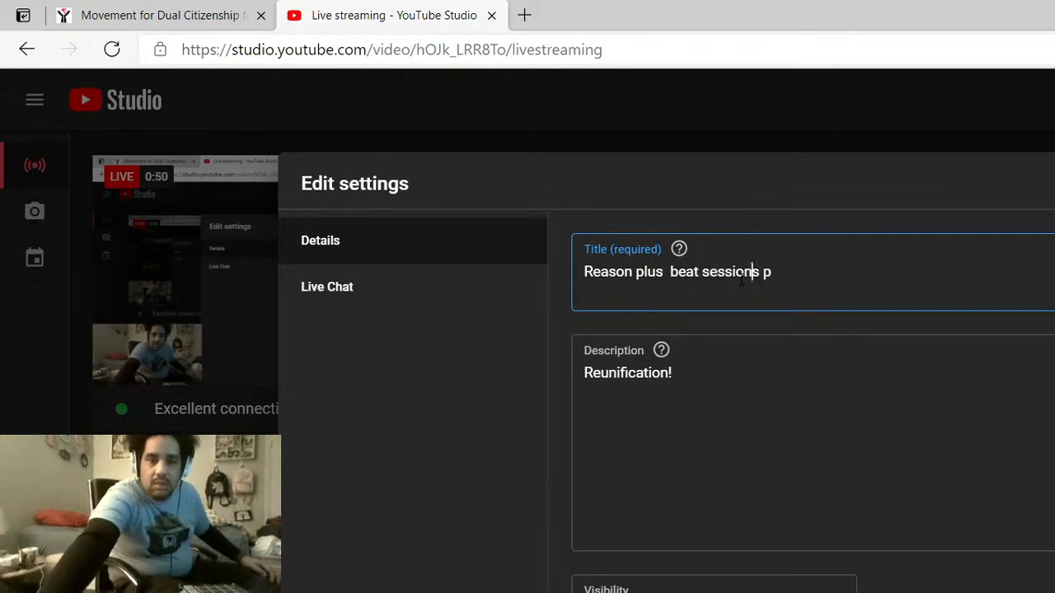
type("a")
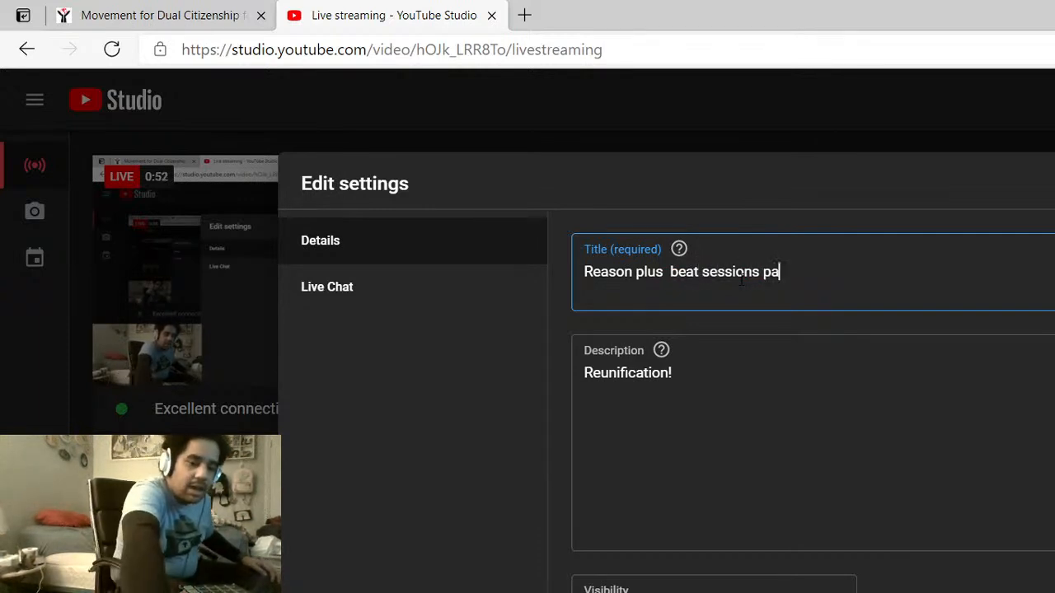
type("rt 3")
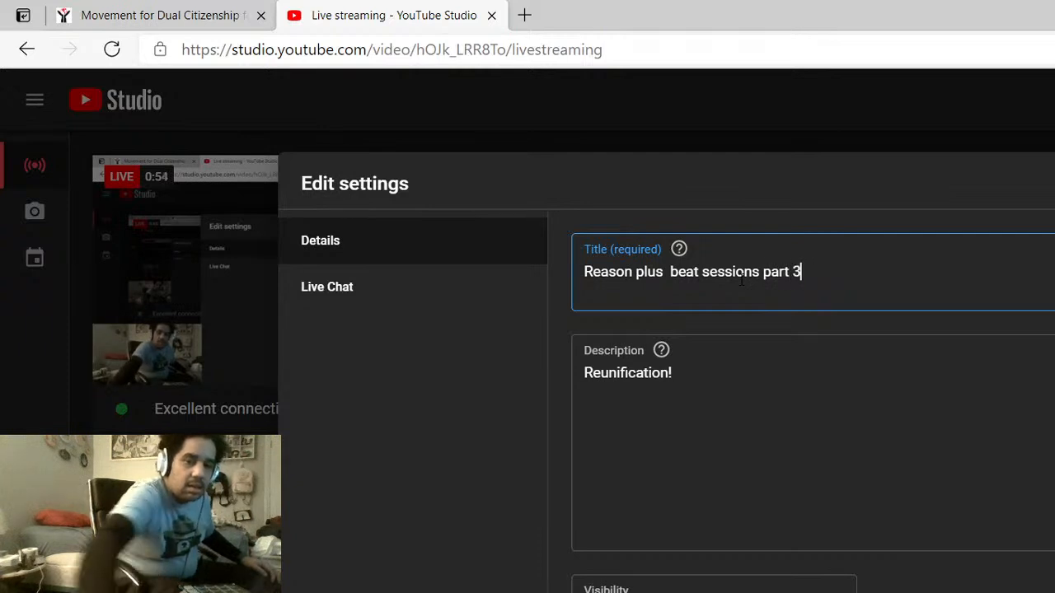
Replace the live stream's description with "making beat in reason".
left_click(736, 372)
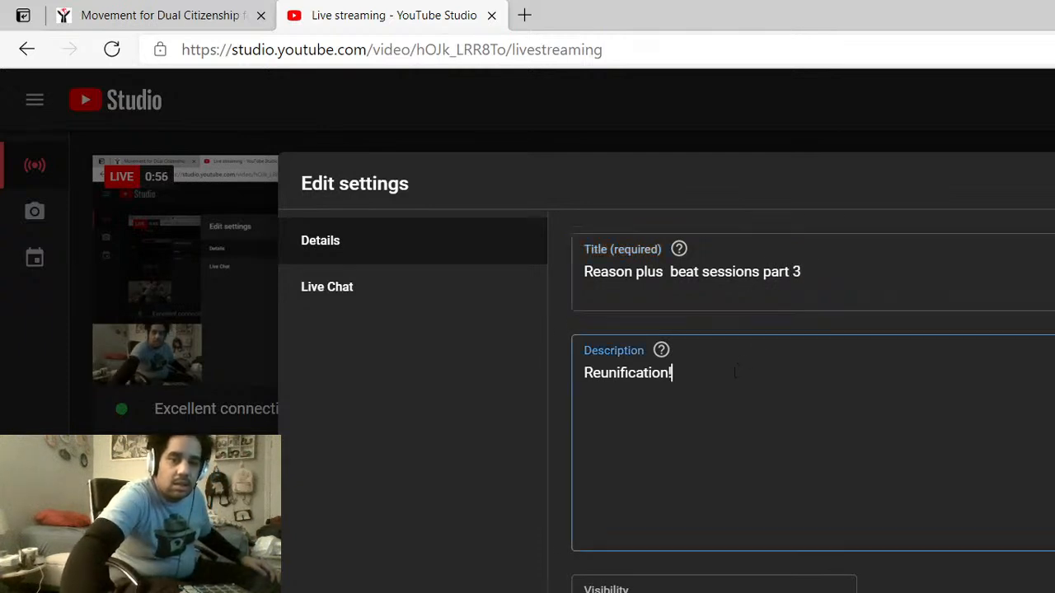
key("ctrl+a")
type("ma")
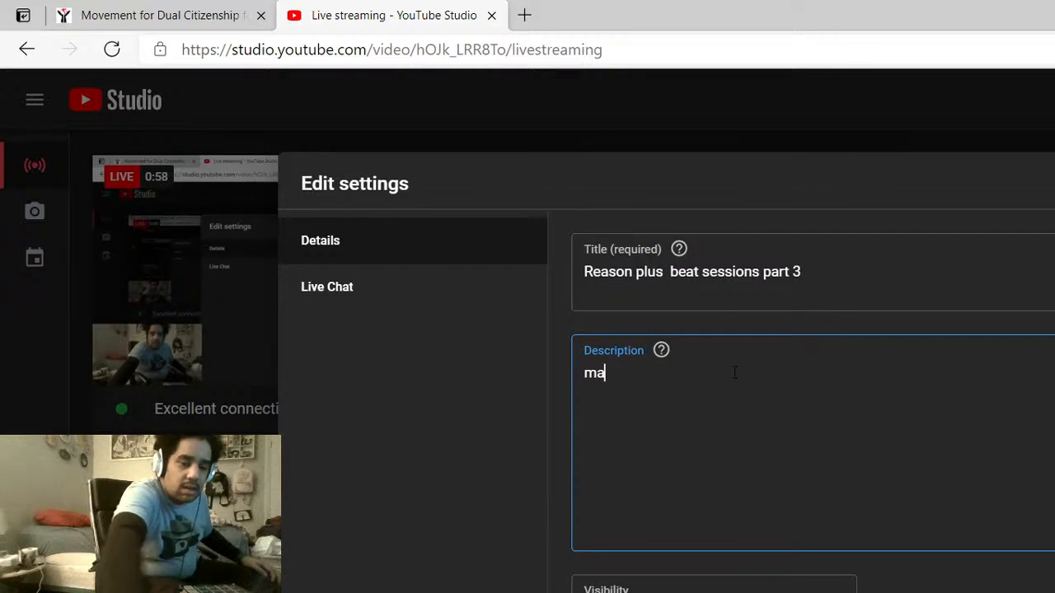
type("king")
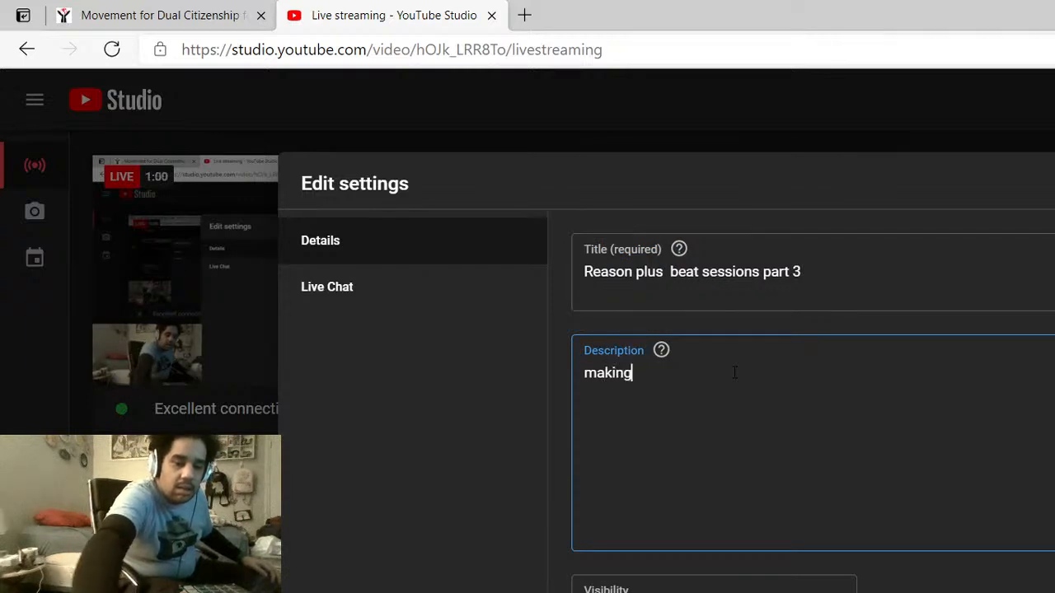
type(" beat ")
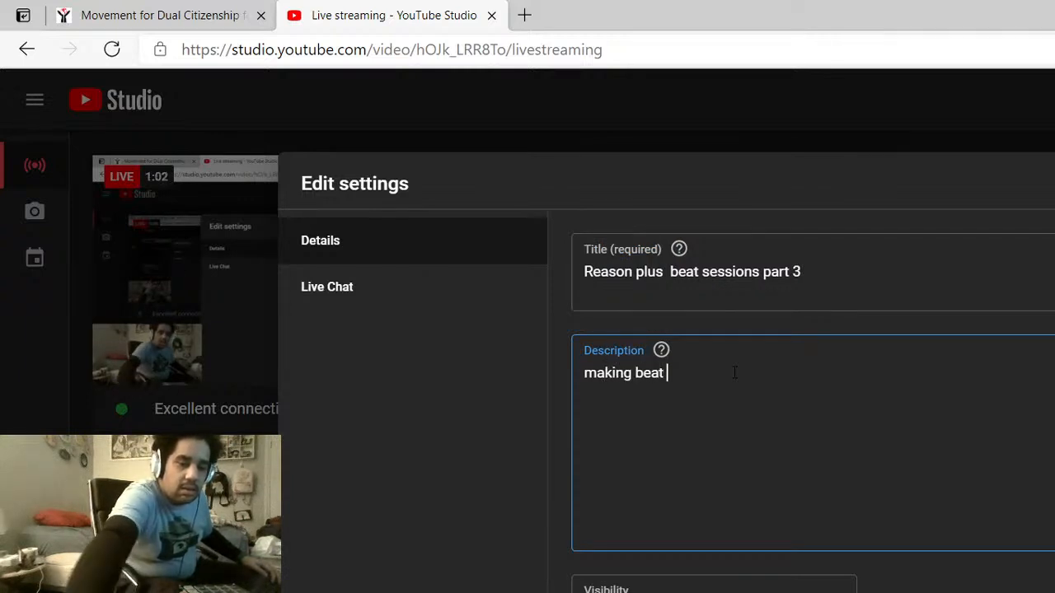
type("in reas")
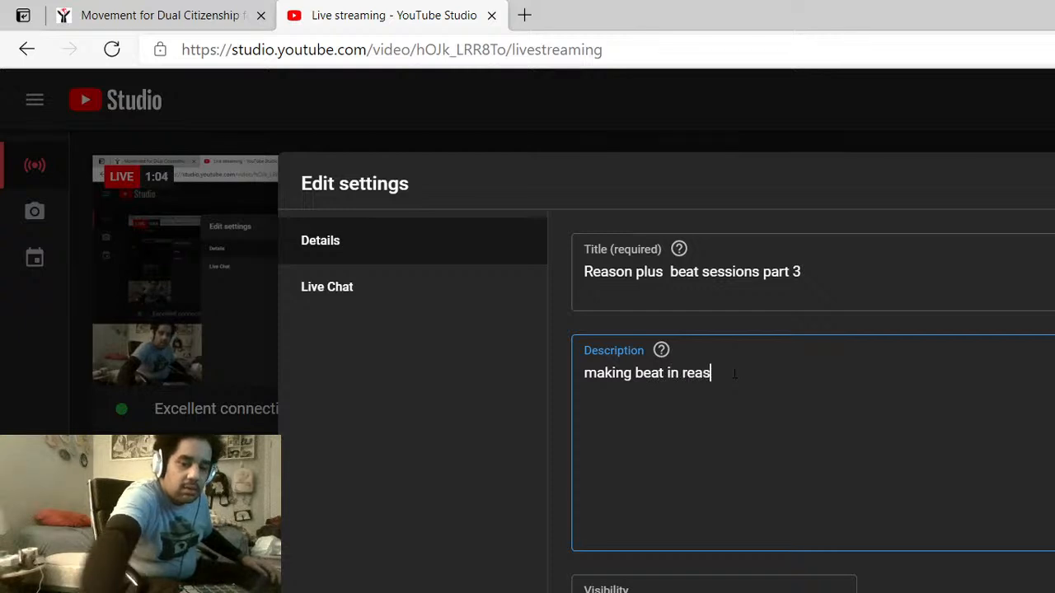
type("on")
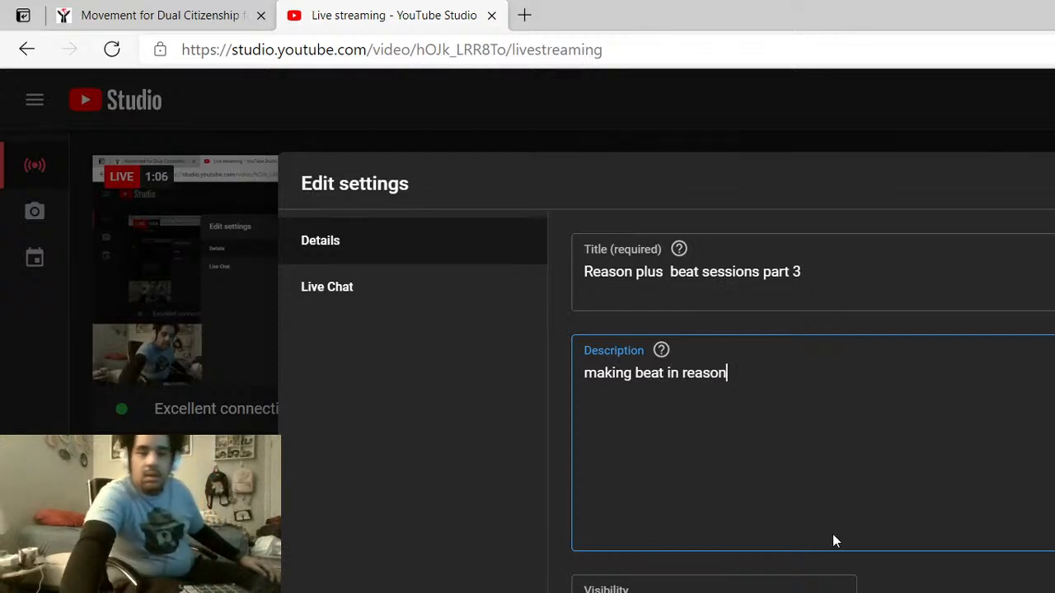
Set the live stream's category to Music and save the settings.
scroll(832, 534, "down", 5)
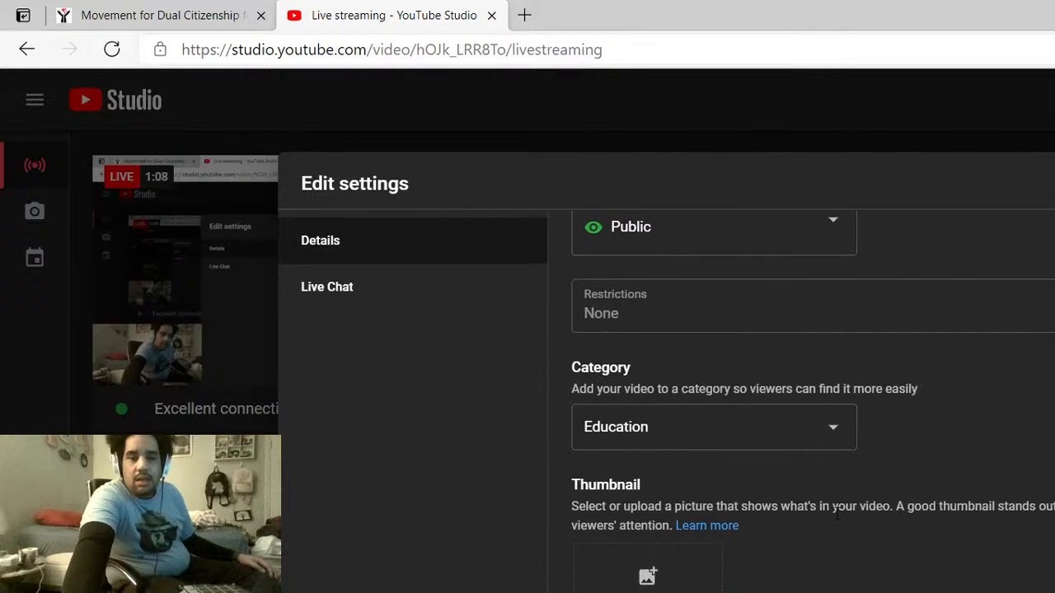
left_click(829, 431)
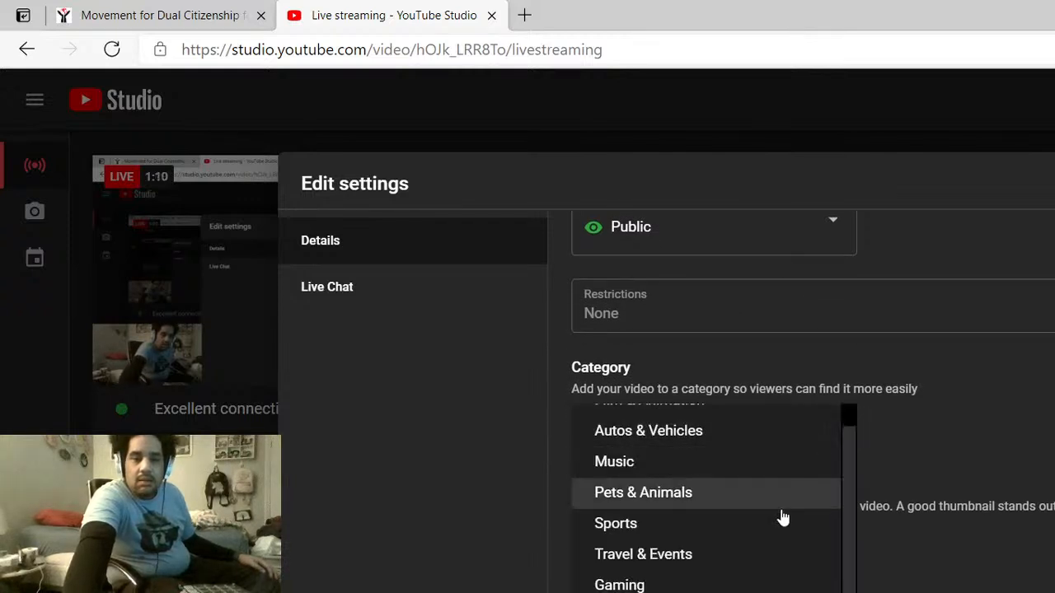
left_click(758, 474)
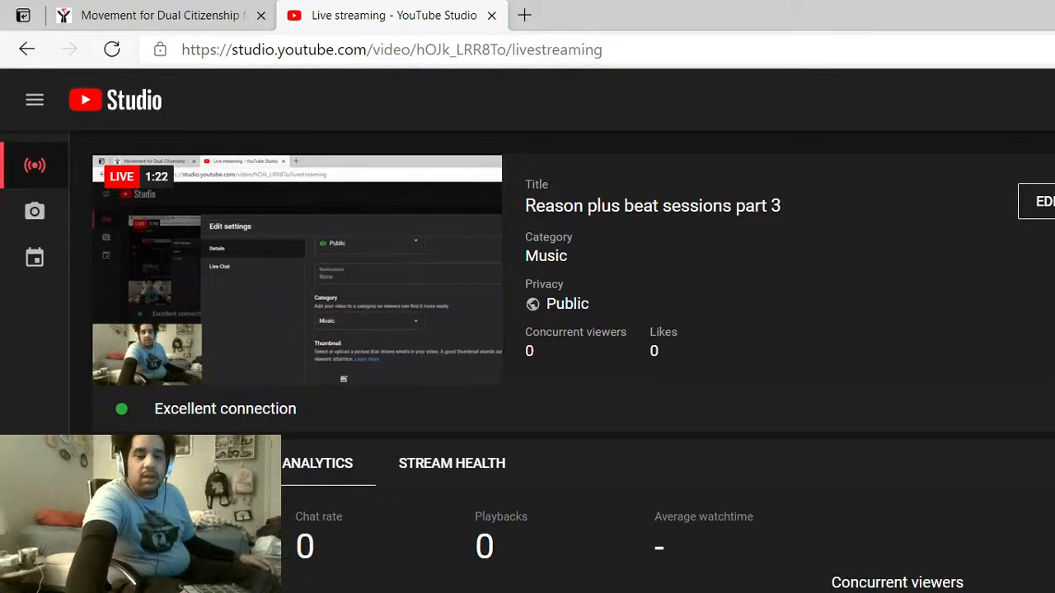
Switch briefly to Reason and return to YouTube Studio to check the live stream's status.
key("alt+Tab")
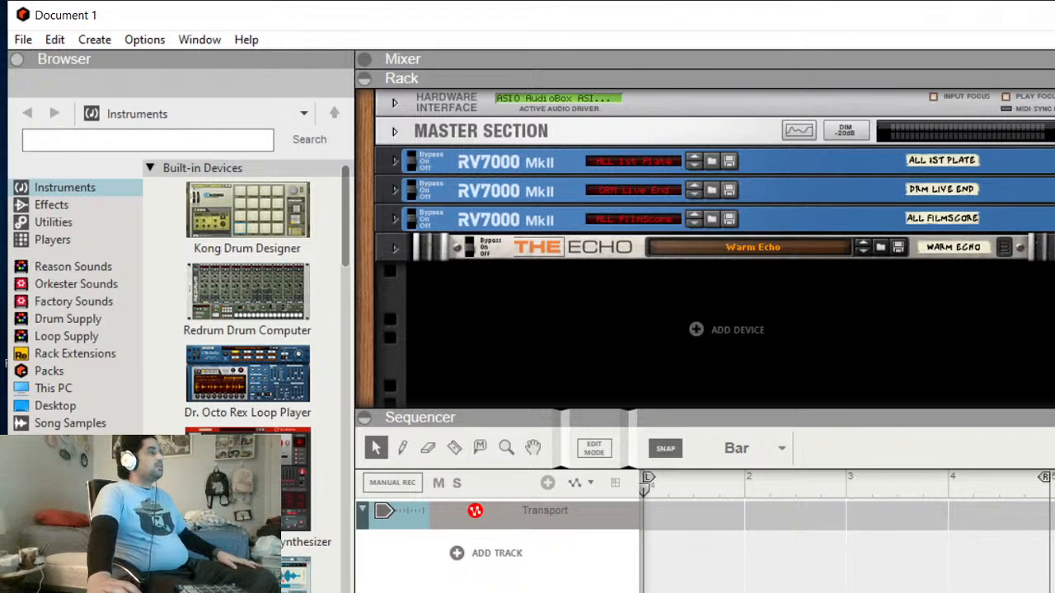
key("alt+Tab")
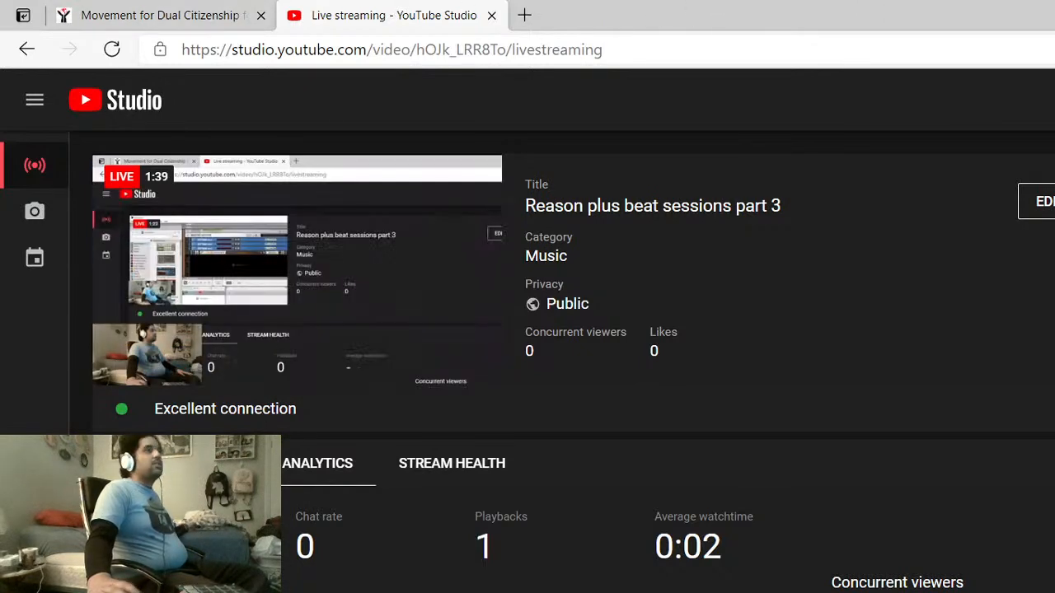
Switch to Reason and add an Algoritm FM Synthesizer from the Reason Studios instruments as a new sequencer track.
key("alt+Tab")
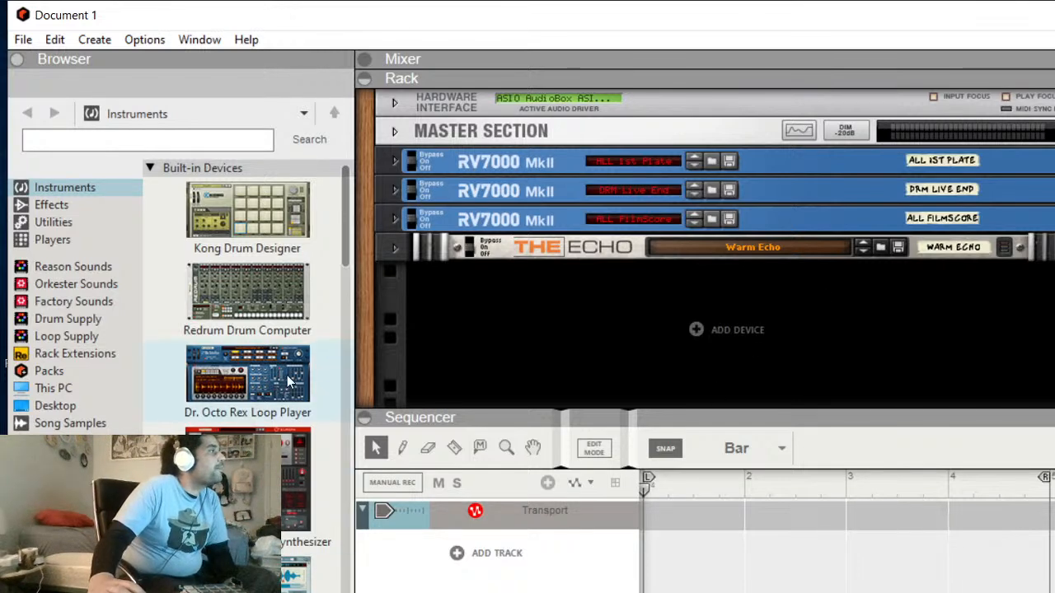
scroll(200, 416, "down", 10)
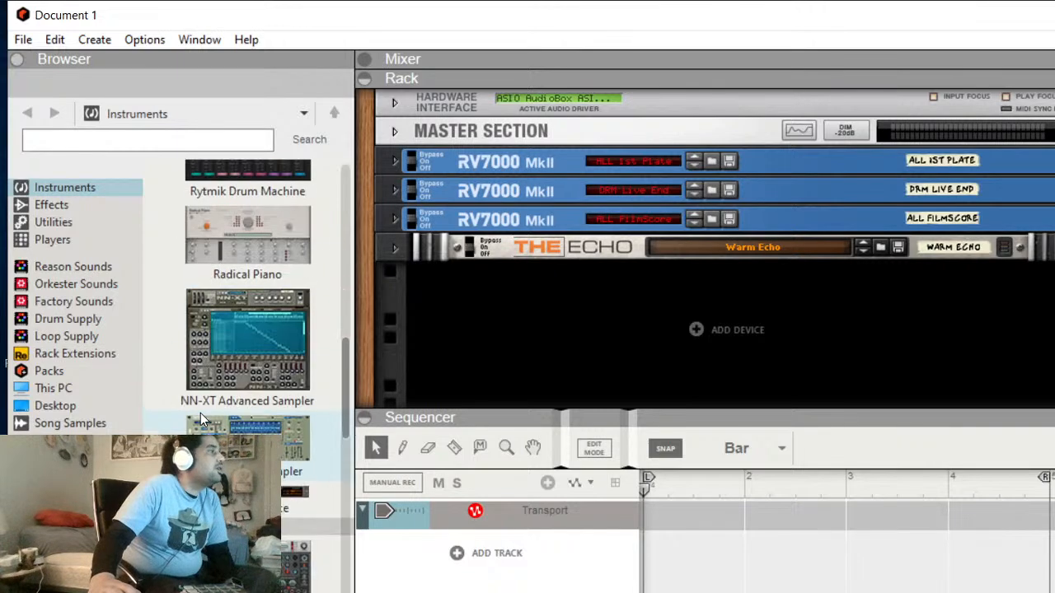
scroll(200, 417, "down", 6)
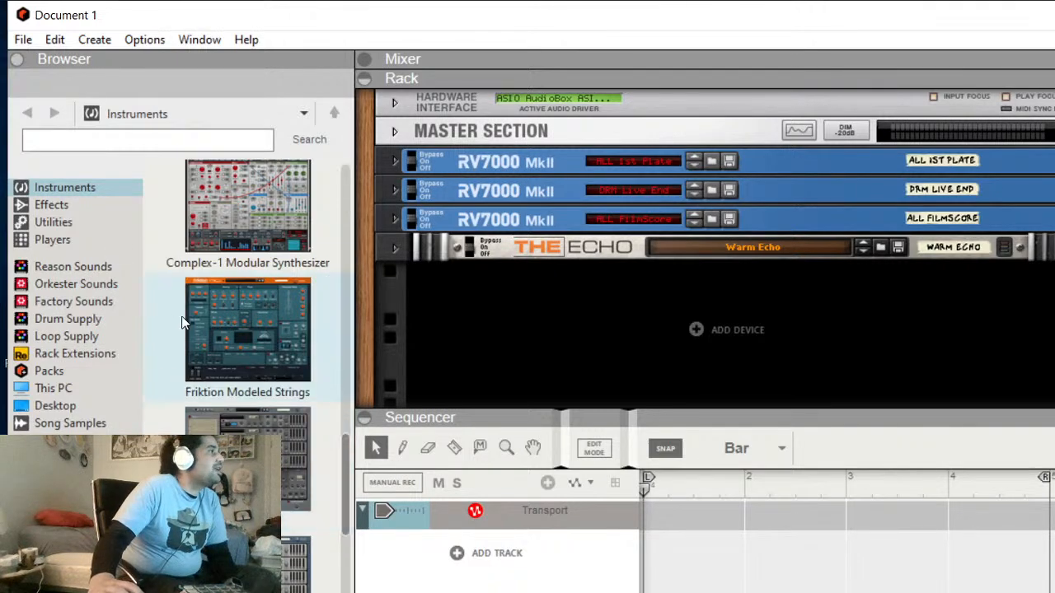
scroll(184, 318, "up", 5)
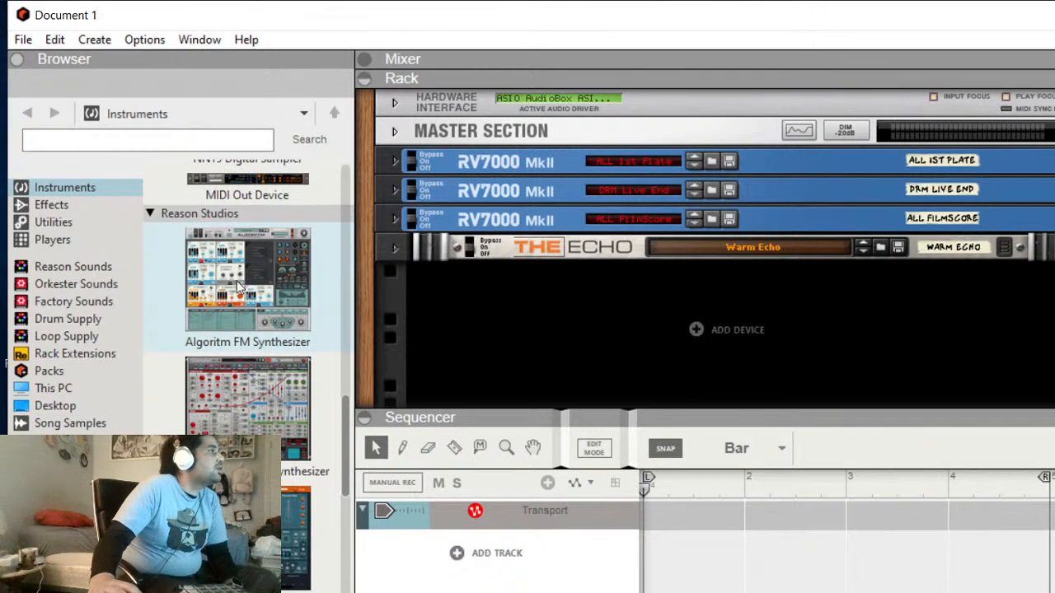
scroll(243, 303, "up", 5)
scroll(243, 300, "down", 3)
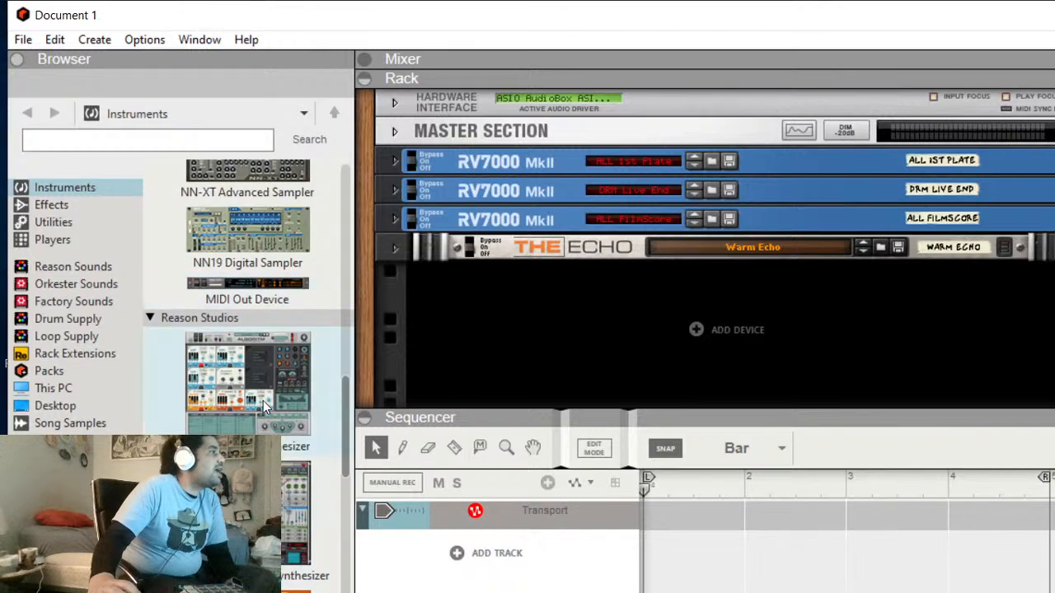
mouse_move(263, 401)
left_mouse_down()
mouse_move(416, 382)
mouse_move(623, 311)
mouse_move(633, 540)
left_mouse_up()
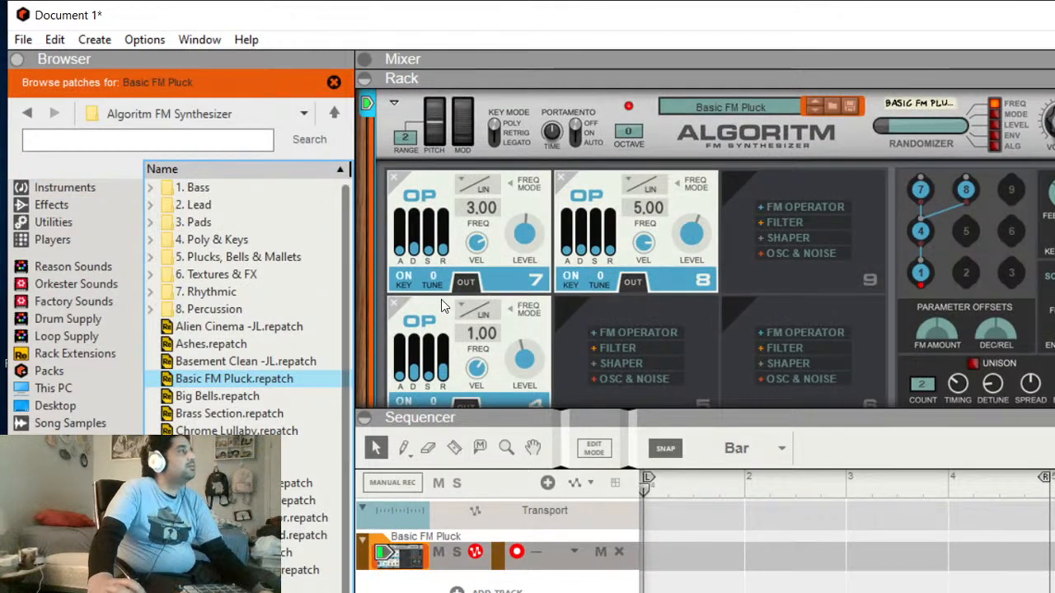
Try the Alien Cinema -JL patch on the Algoritm synthesizer, and load the Ashes patch instead.
left_click(247, 328)
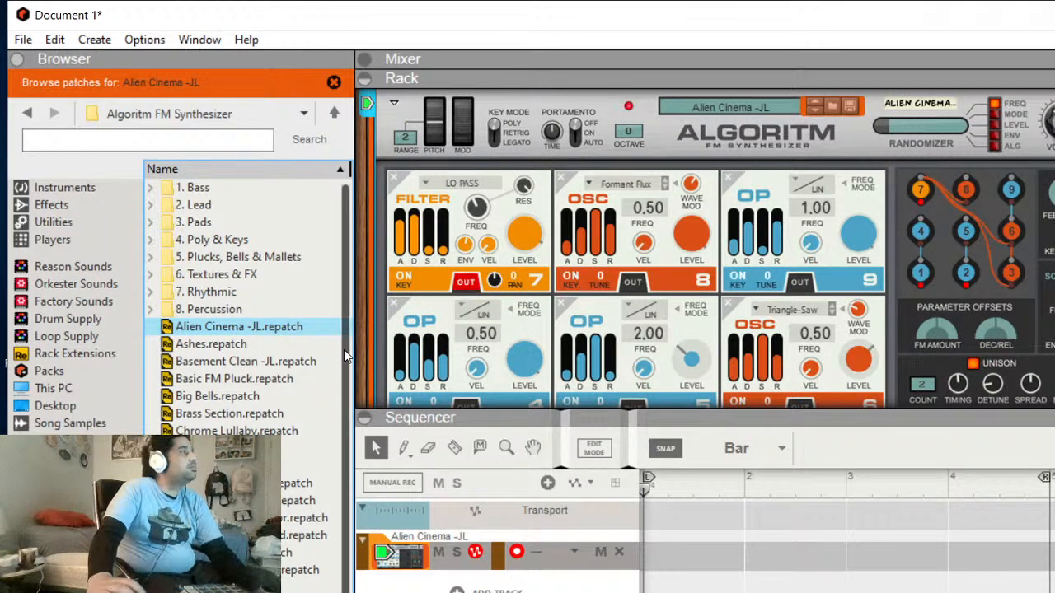
left_click_drag(220, 346, 643, 342)
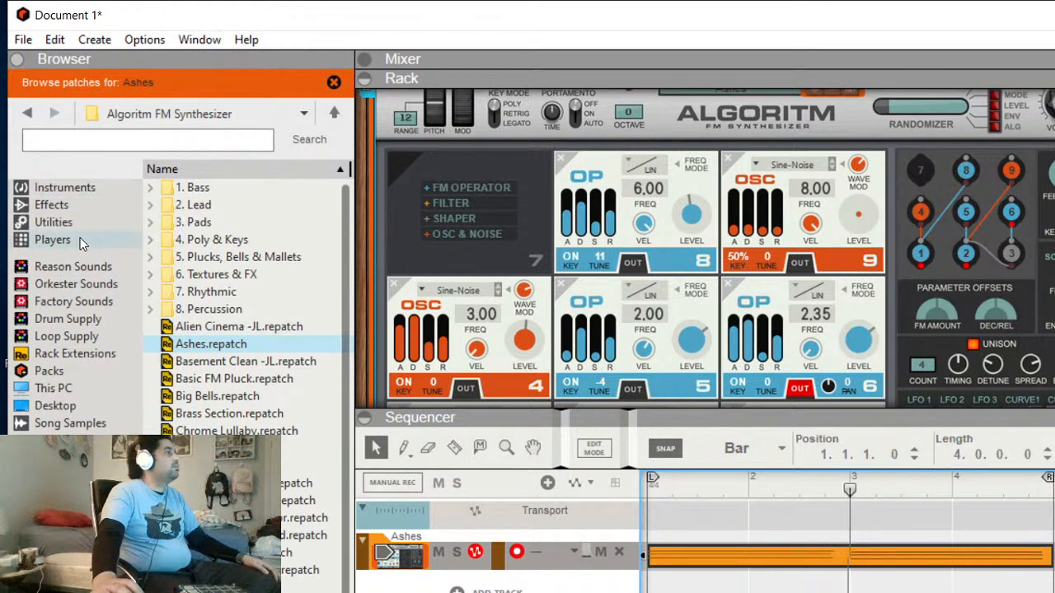
Add a Kong Drum Designer from the built-in instruments to the empty rack space below the Algoritm synthesizer.
left_click(74, 186)
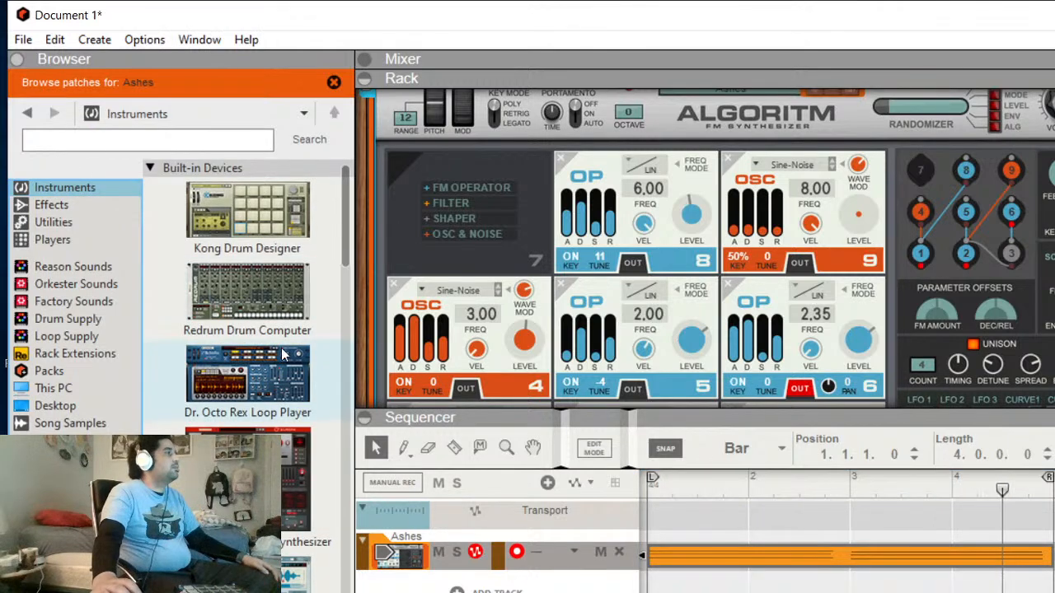
scroll(551, 236, "down", 5)
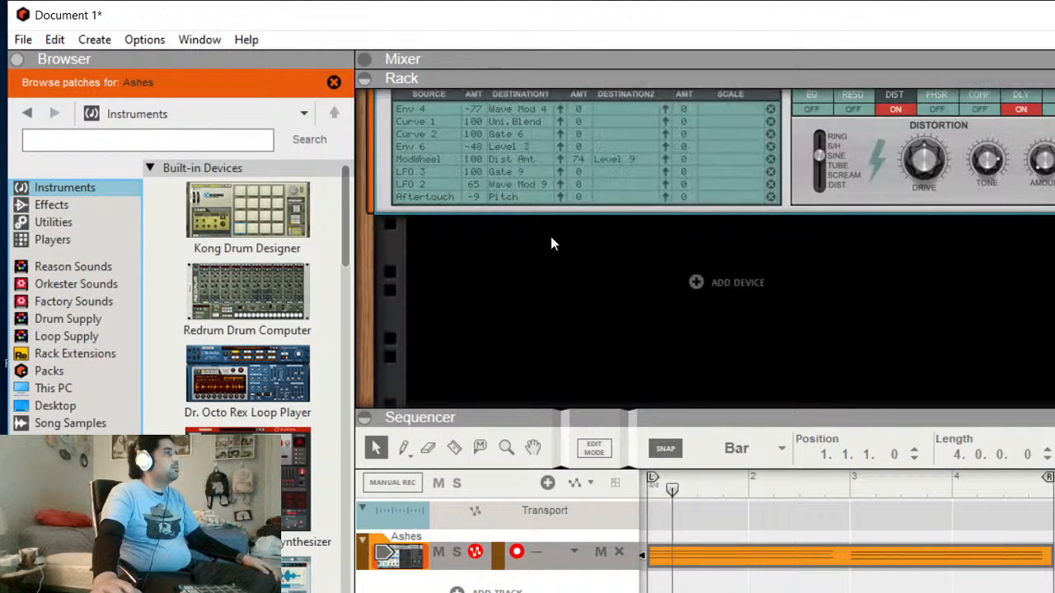
left_click_drag(231, 230, 597, 305)
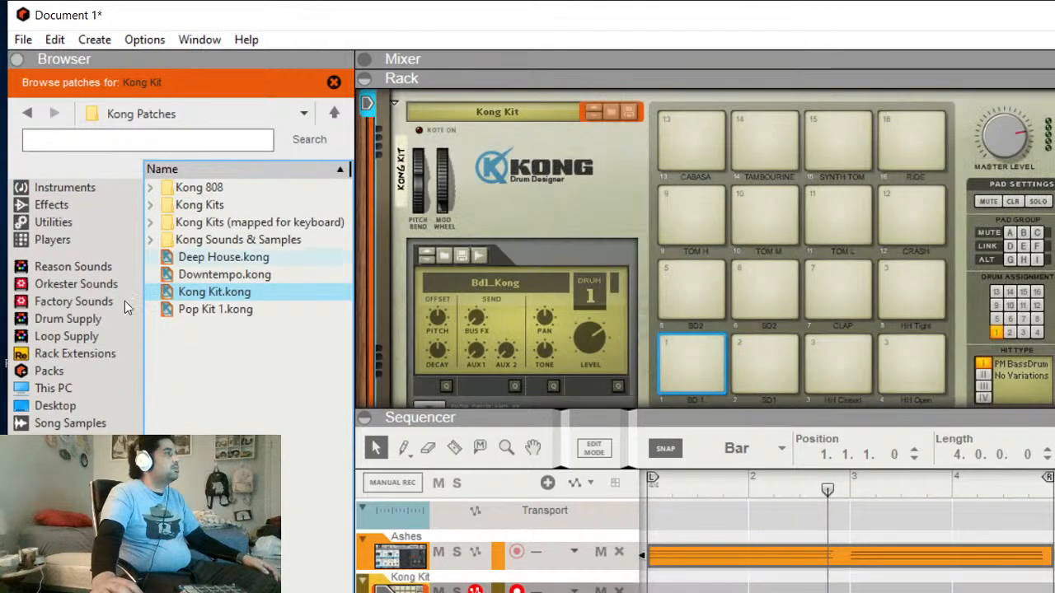
Open the Bass Drums folder within Kong Sounds & Samples and exit patch browsing for the Kong Kit.
left_click(152, 241)
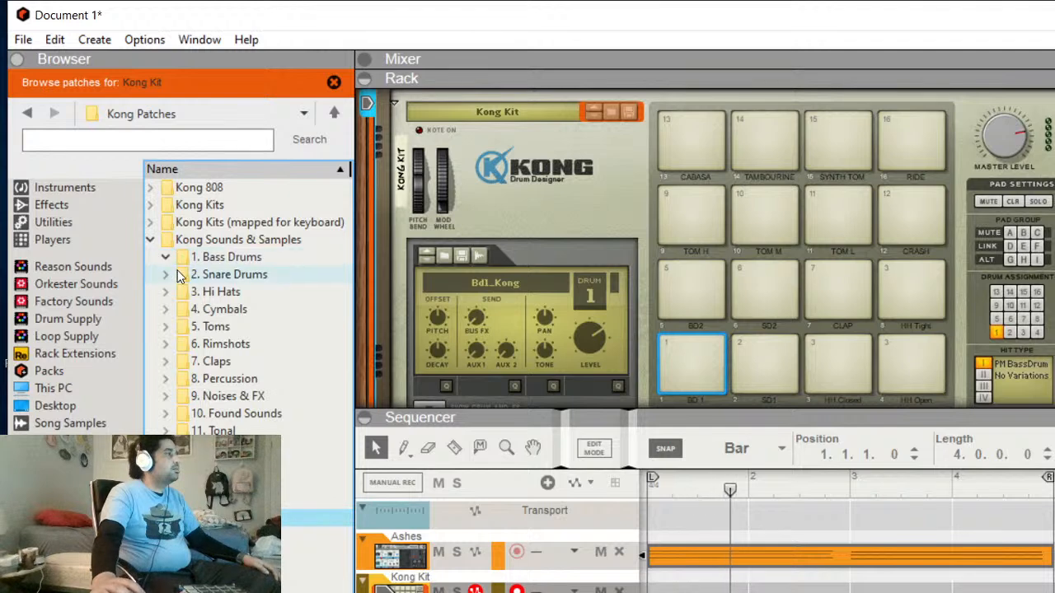
left_click(177, 260)
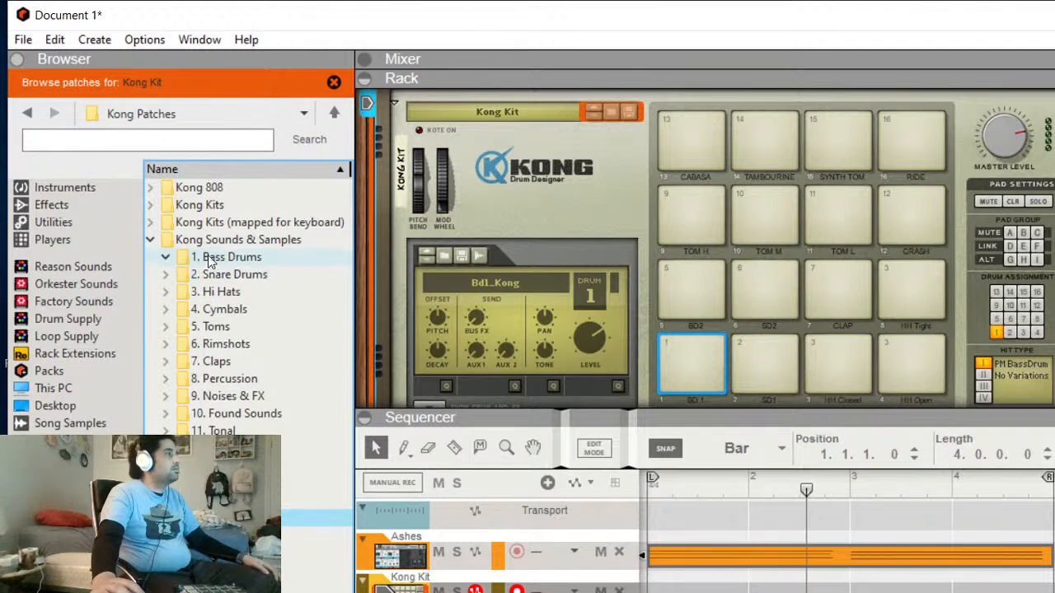
double_click(206, 258)
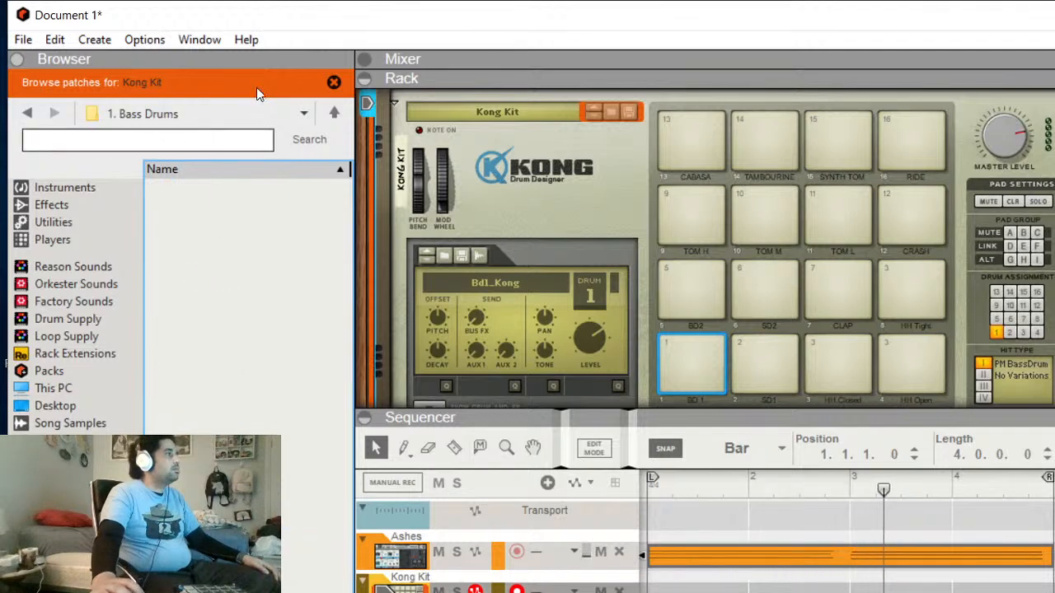
left_click(335, 84)
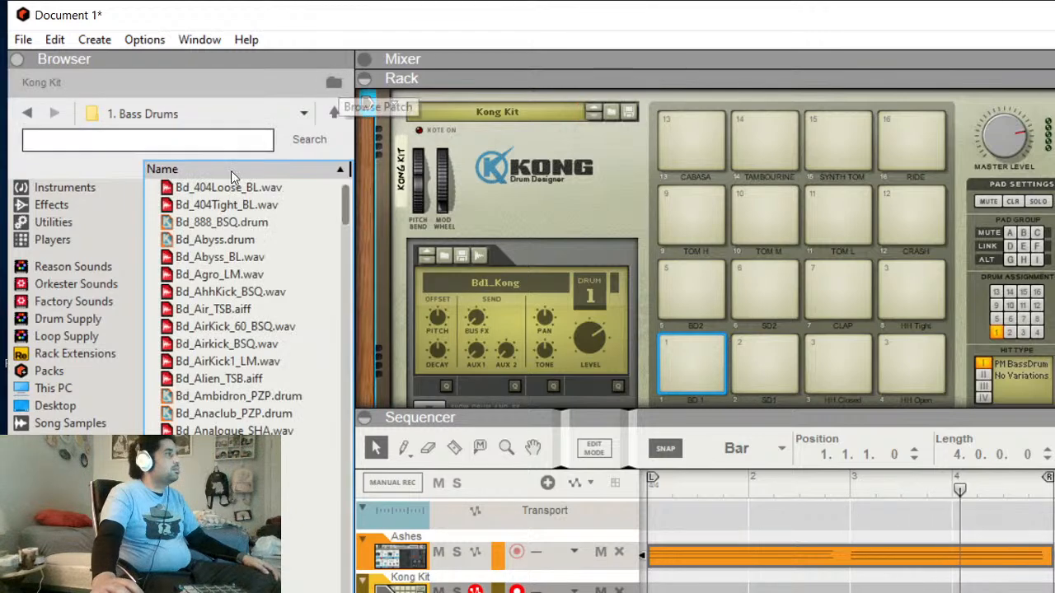
Audition the bass drum samples one after another, starting from Bd_404Loose_BL.wav, to find a suitable kick.
left_click(206, 189)
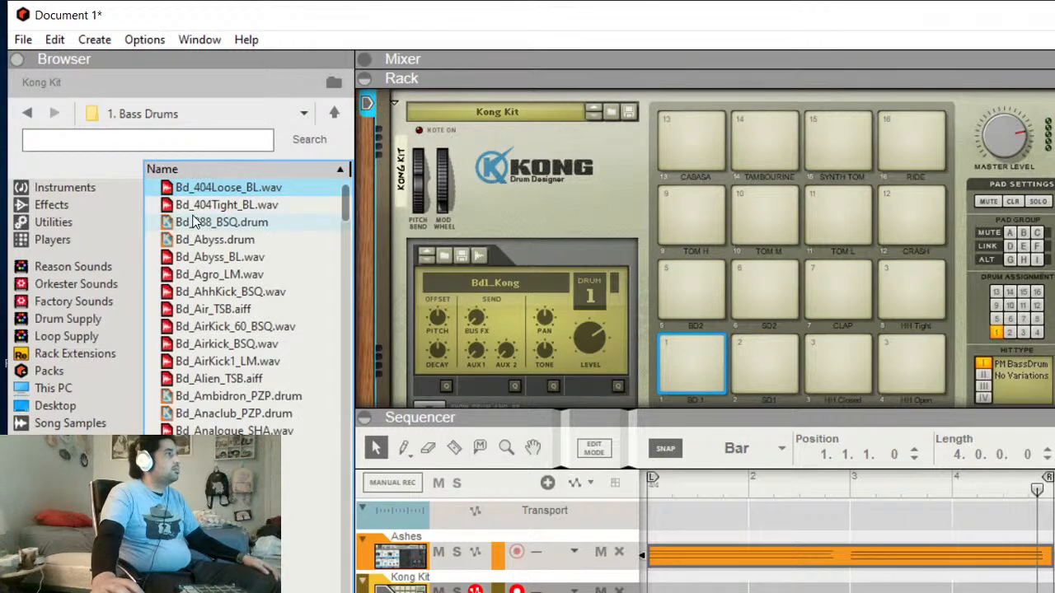
left_click(196, 205)
left_click(192, 227)
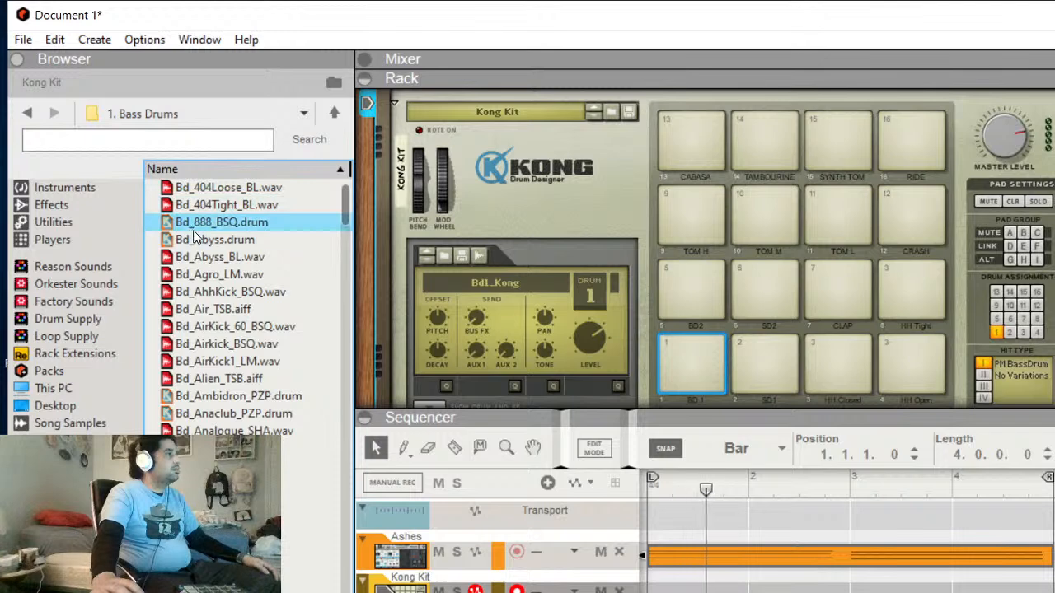
left_click(195, 240)
left_click(200, 259)
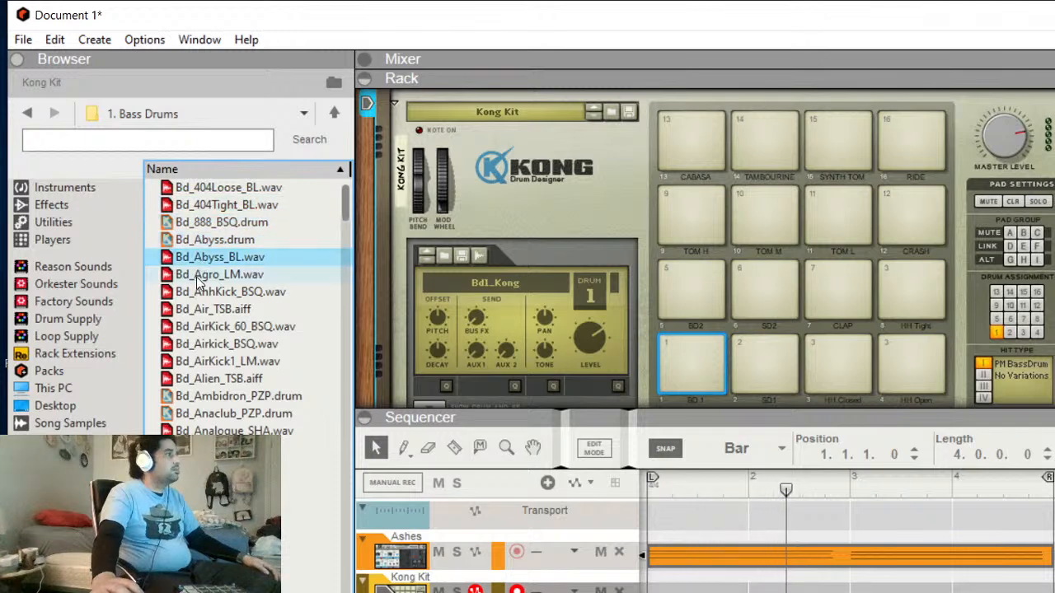
left_click(197, 274)
left_click(194, 308)
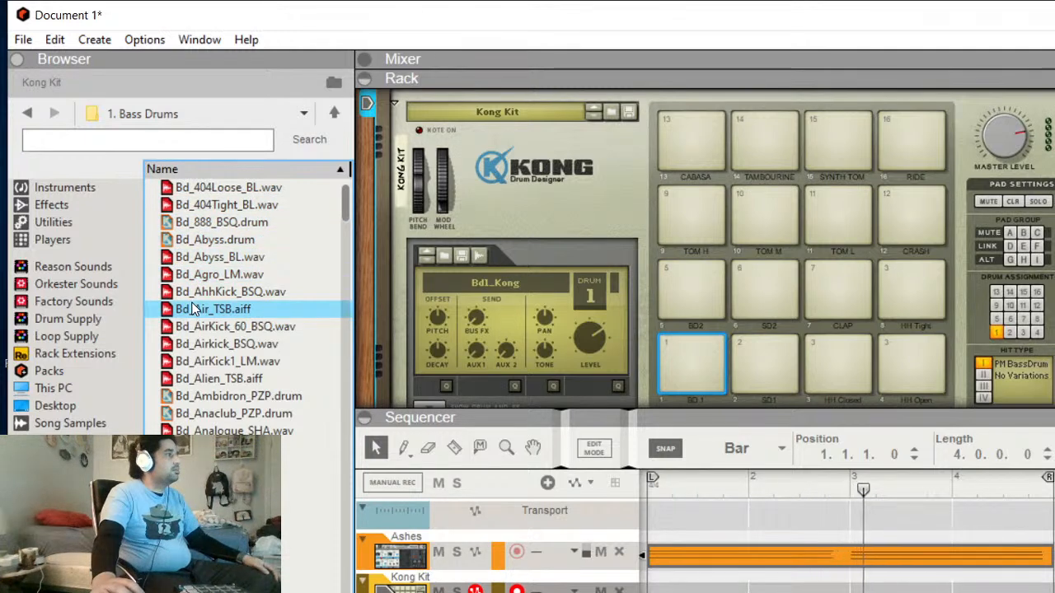
left_click(195, 344)
left_click(192, 328)
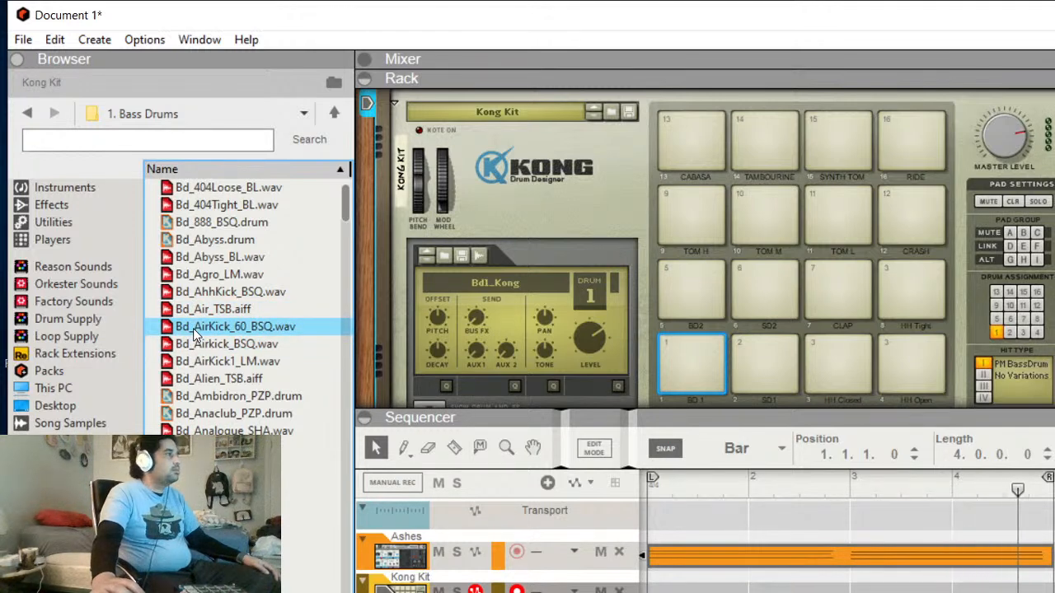
left_click(190, 308)
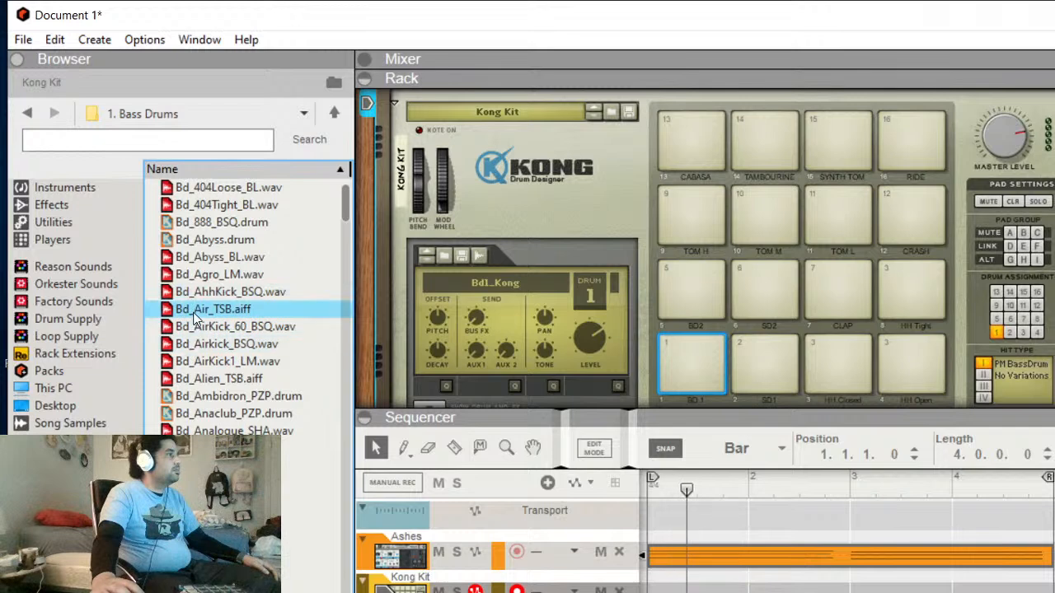
left_click(191, 344)
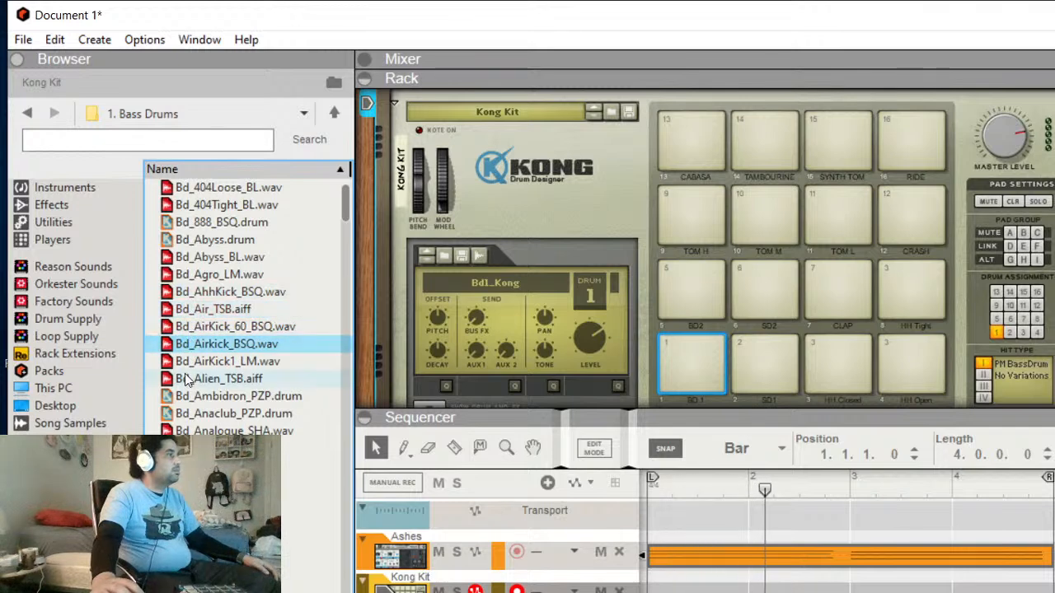
left_click(194, 362)
left_click(196, 380)
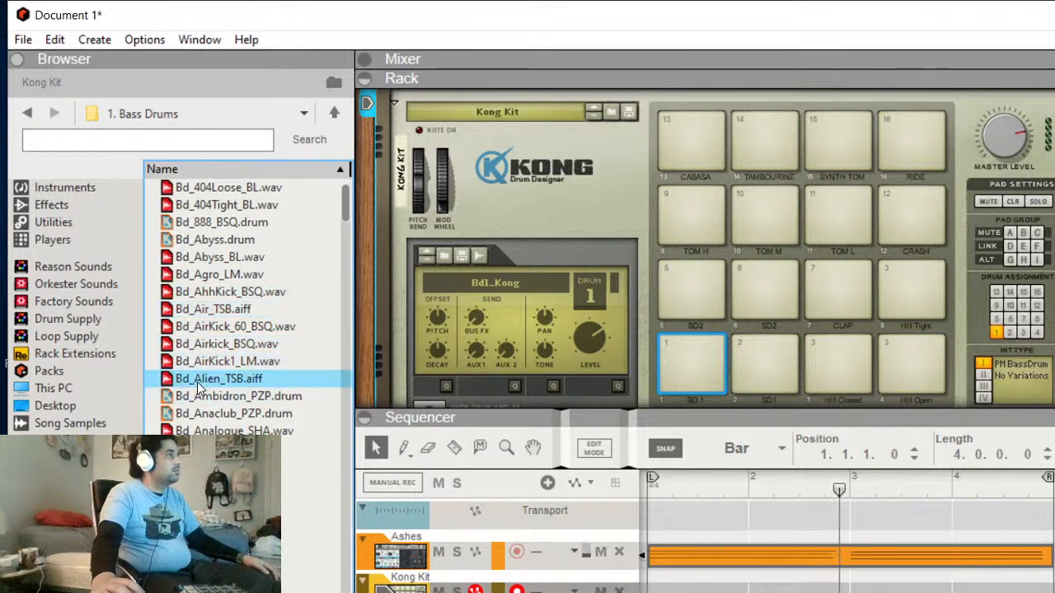
left_click(201, 432)
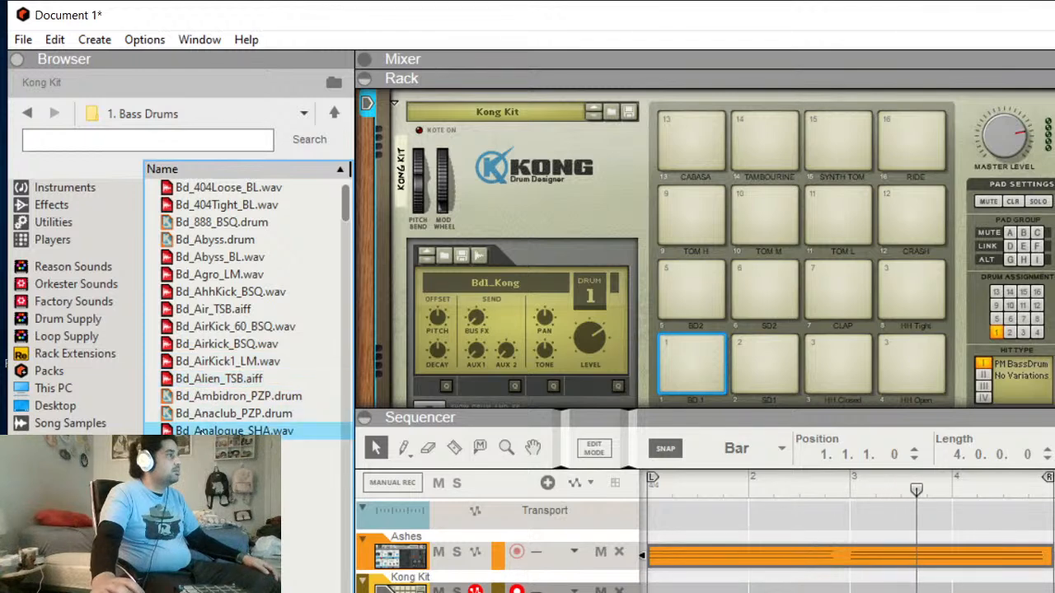
left_click(203, 465)
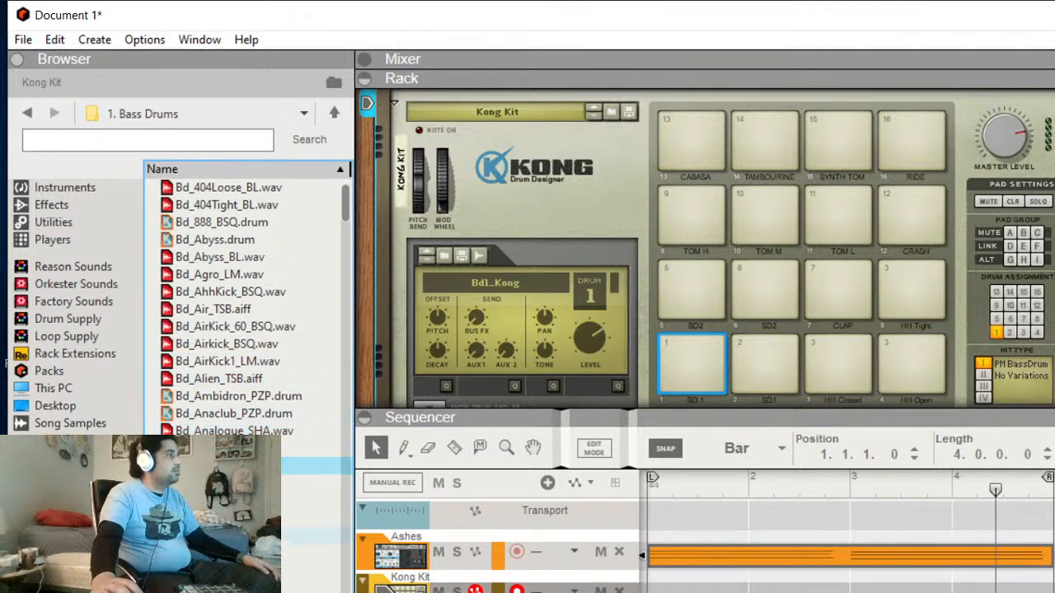
Load the Bd_Bad_TSB bass drum sample onto Kong pad 1 and play the pad to test it.
left_click(203, 518)
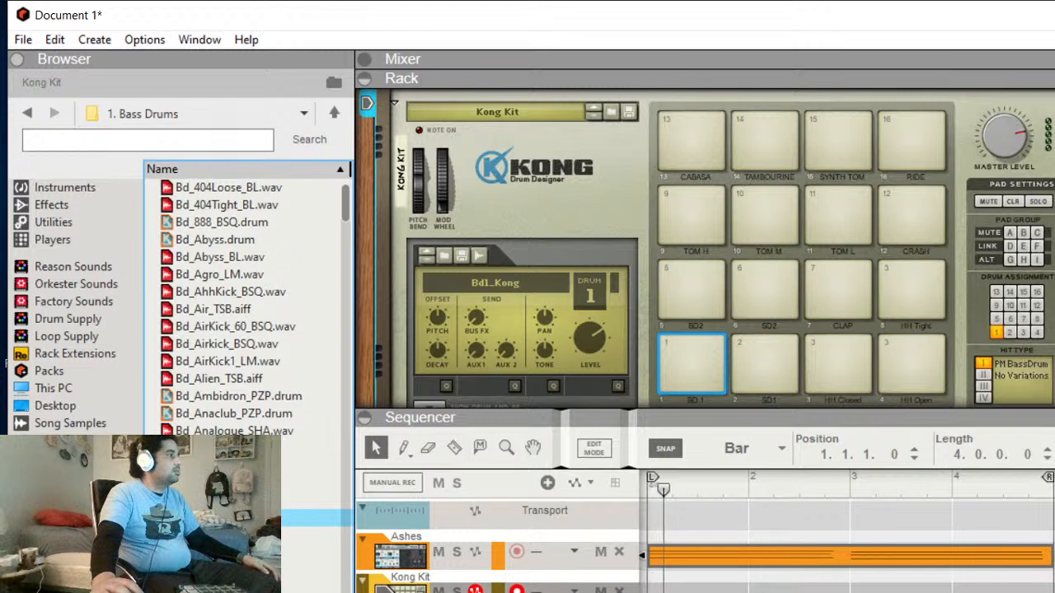
left_click_drag(330, 518, 695, 306)
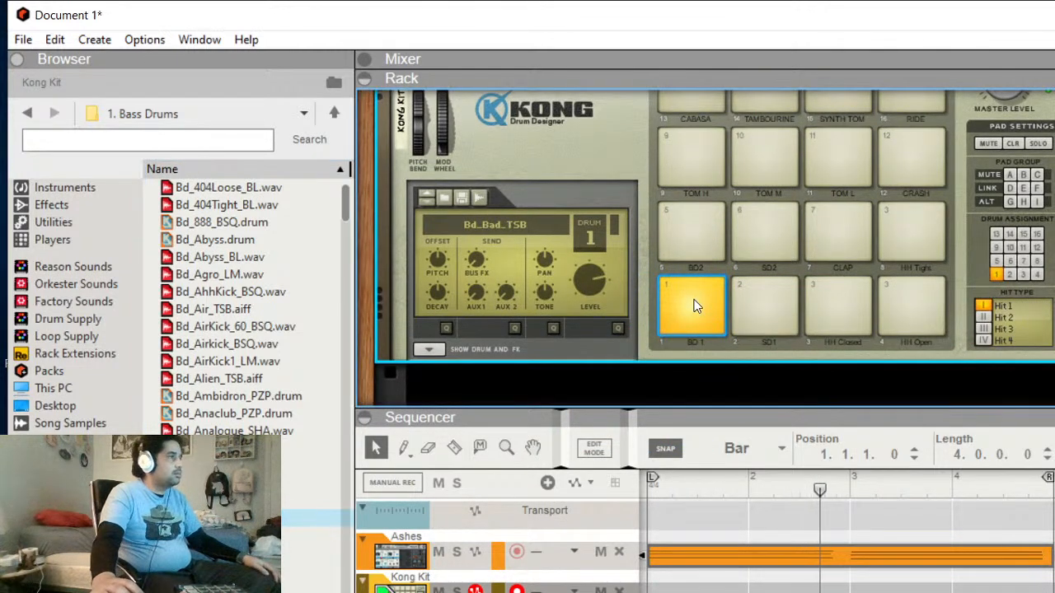
left_click_drag(575, 276, 575, 269)
left_click(672, 317)
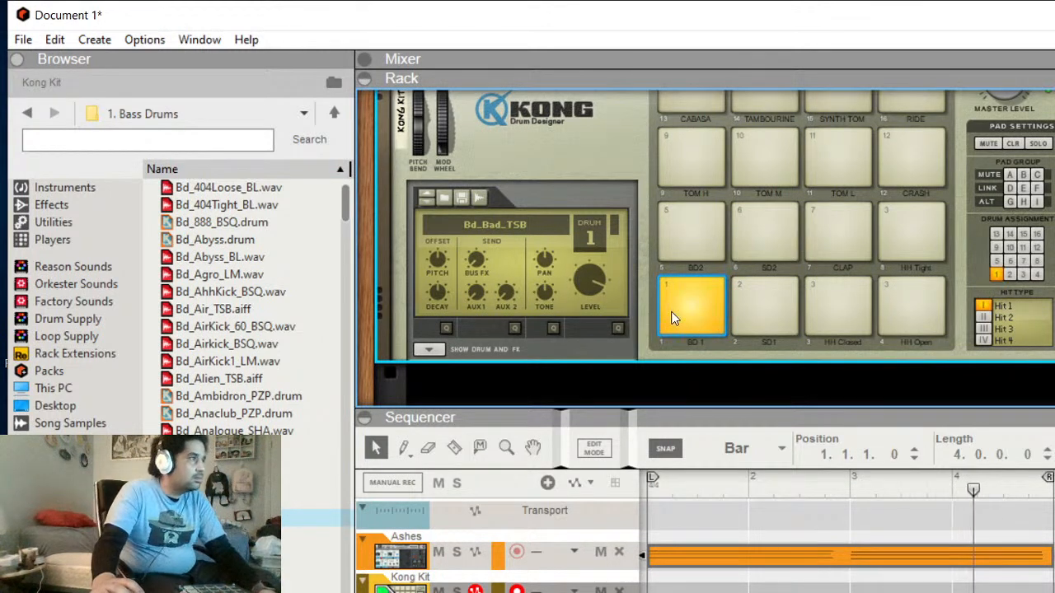
left_click_drag(584, 275, 614, 168)
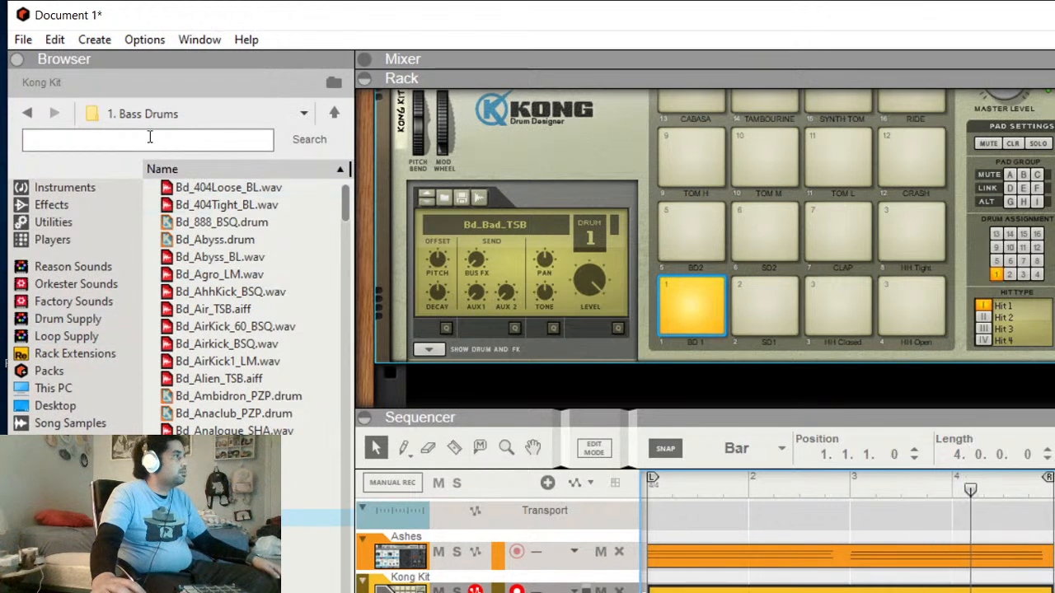
Return to the Kong Sounds & Samples folder, collapse Bass Drums and expand the Snare Drums folder.
left_click(107, 117)
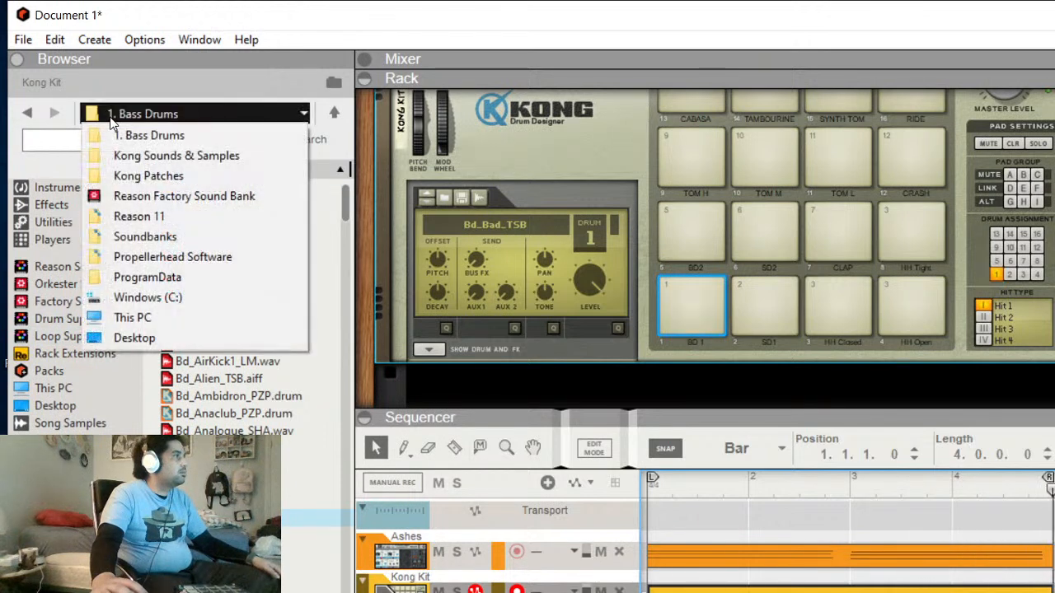
left_click(113, 156)
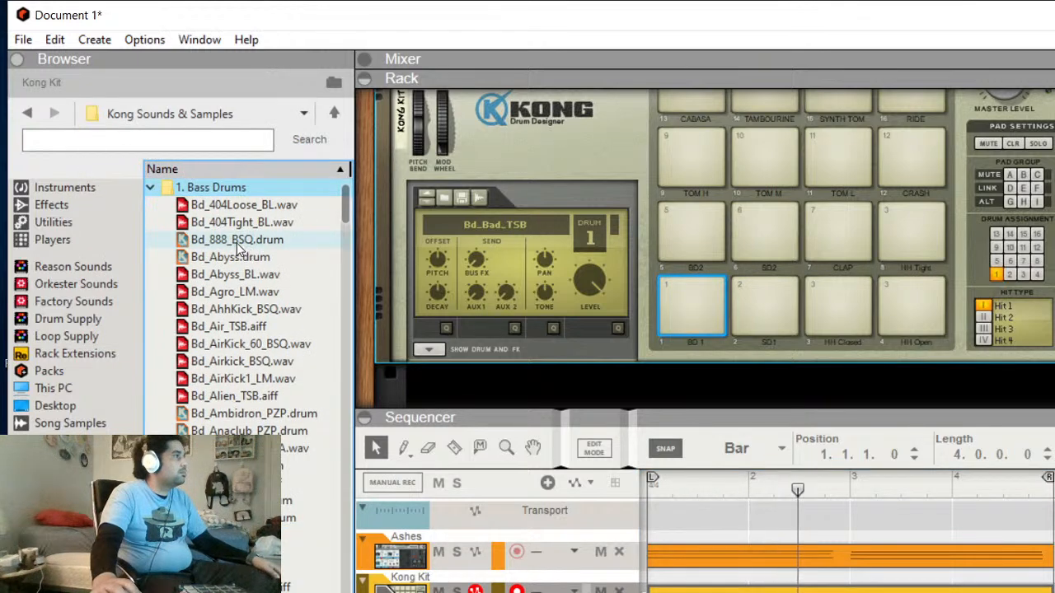
left_click(151, 189)
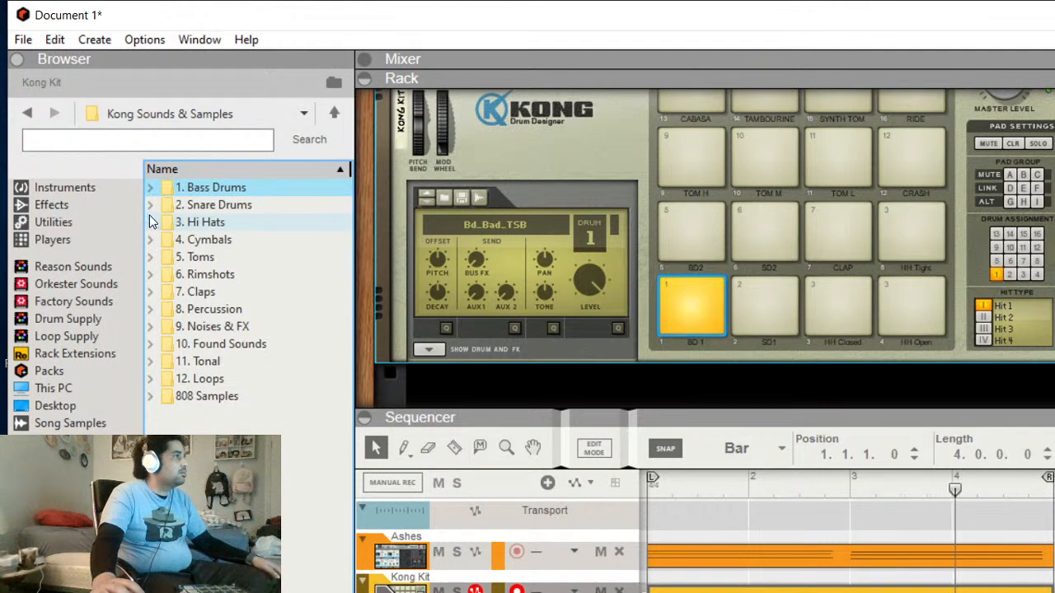
left_click(150, 208)
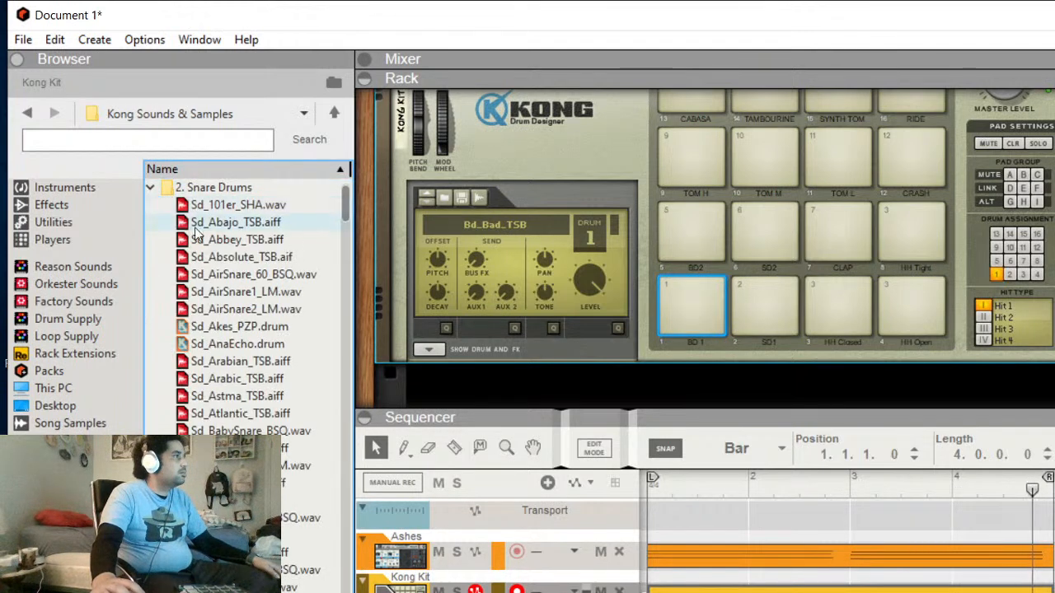
Audition the first four snare samples, from Sd_101er_SHA.wav to Sd_Absolute_TSB.aif, and add Sd_Abbey_TSB.aiff as an audio track.
left_click(207, 208)
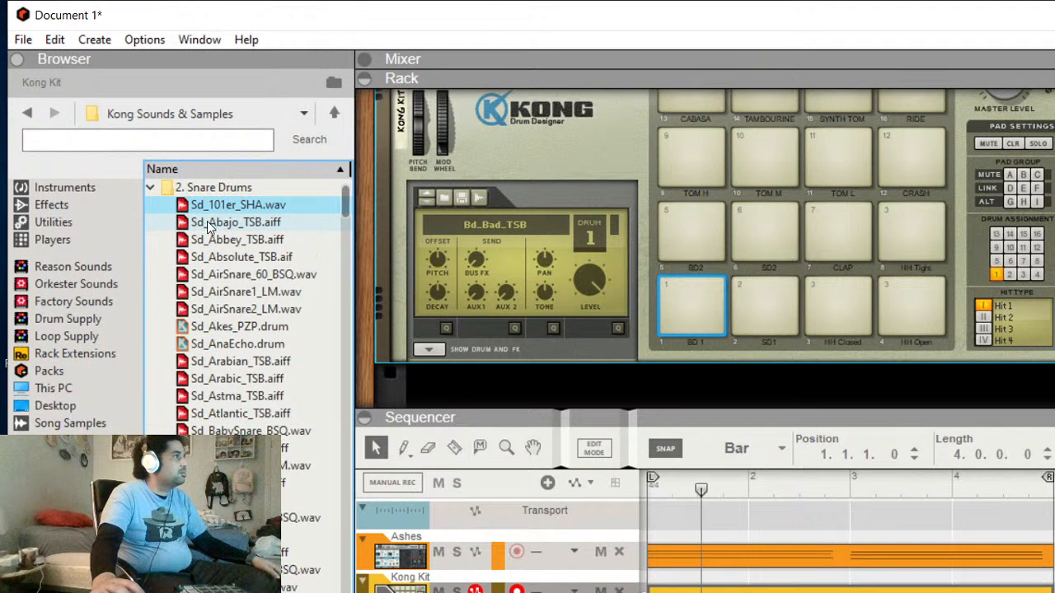
left_click(206, 221)
left_click(211, 242)
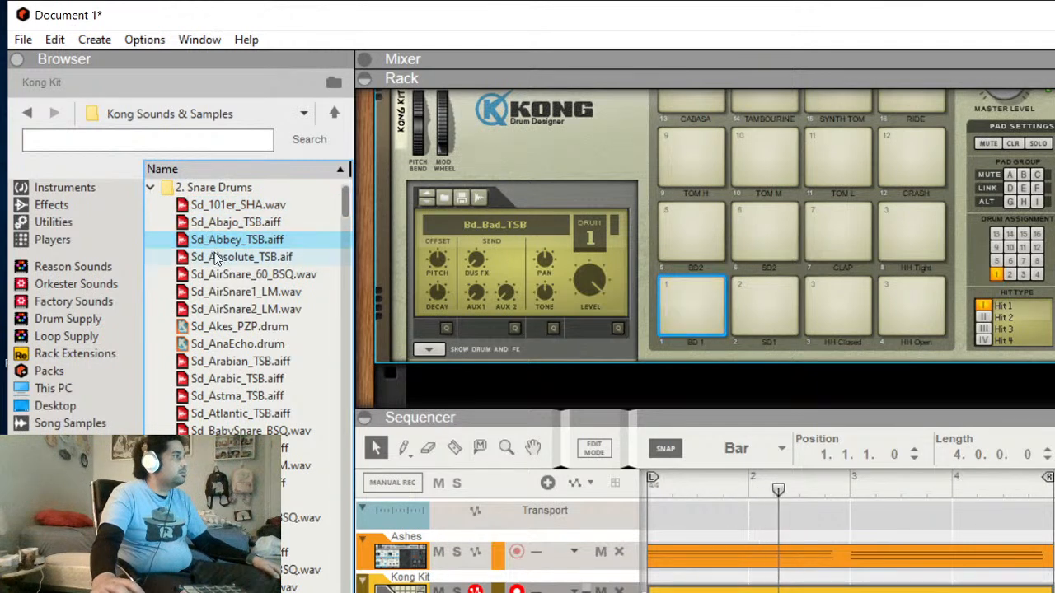
left_click(209, 261)
left_click(201, 239)
double_click(201, 239)
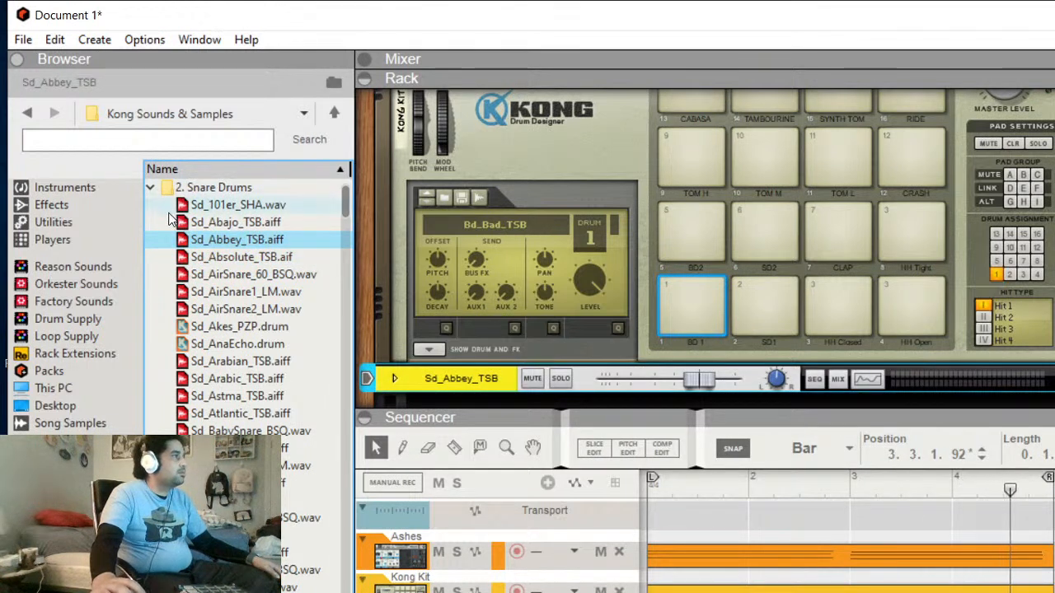
Compare Sd_Abajo_TSB.aiff with Sd_Abbey_TSB.aiff and load Sd_Abbey_TSB.aiff onto Kong pad 2.
left_click(203, 223)
left_click(207, 235)
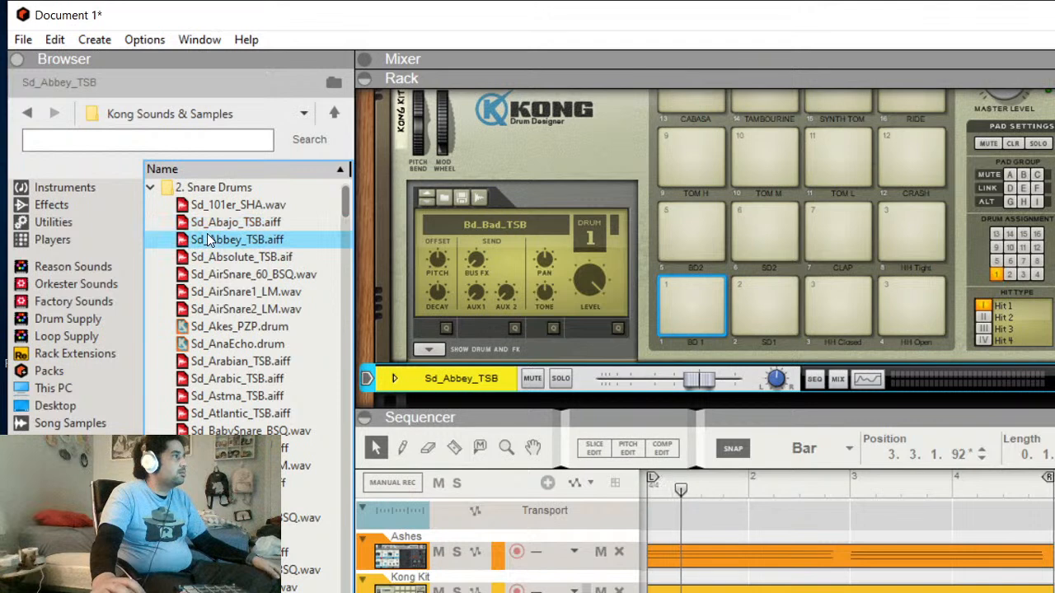
left_click_drag(207, 235, 774, 314)
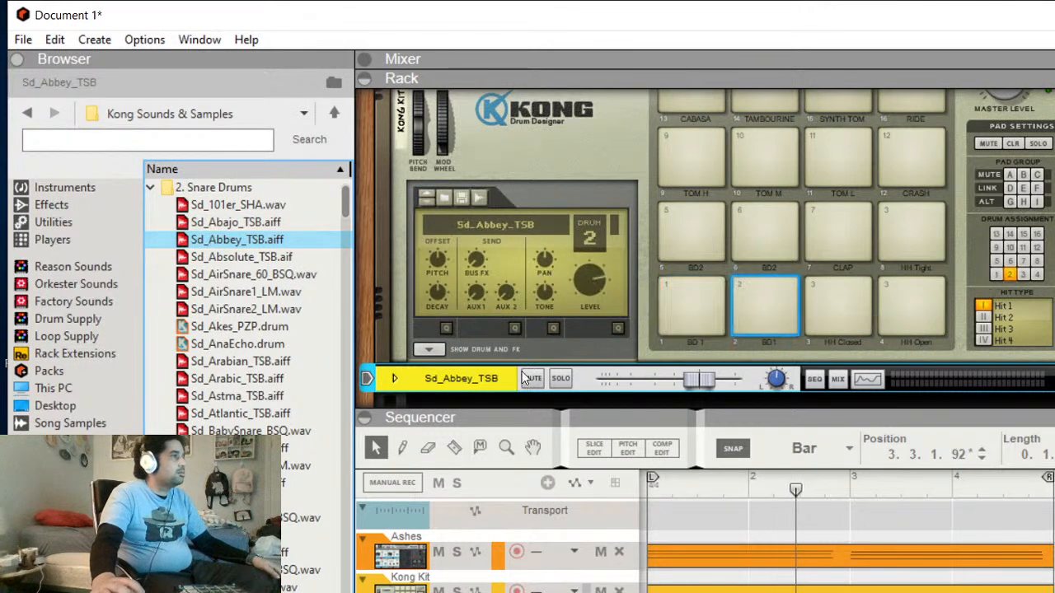
Unfold the Sd_Abbey_TSB audio track device in the rack to show its input and output settings.
left_click(392, 381)
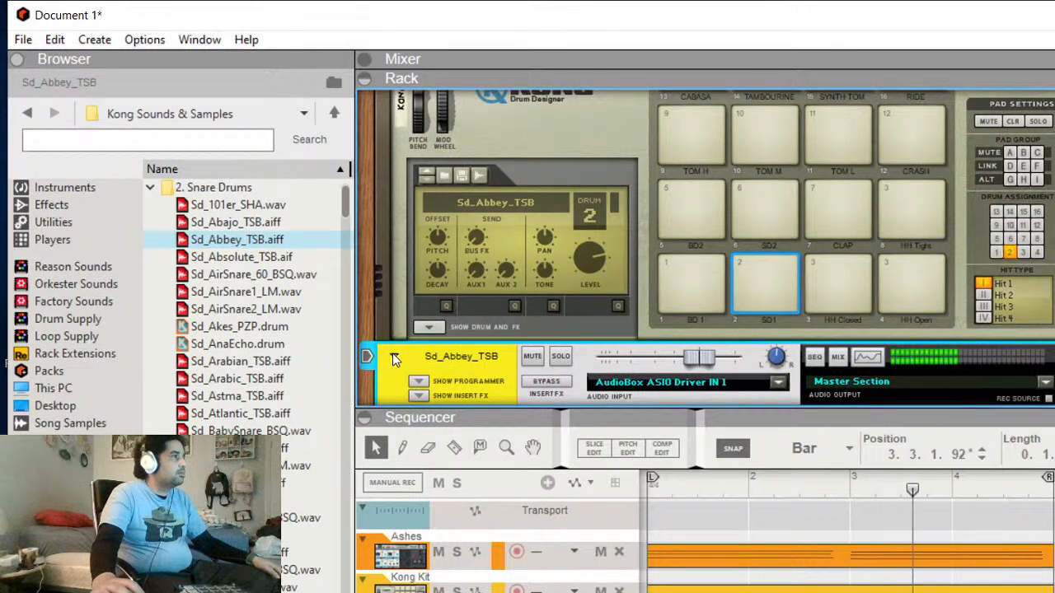
left_click(393, 355)
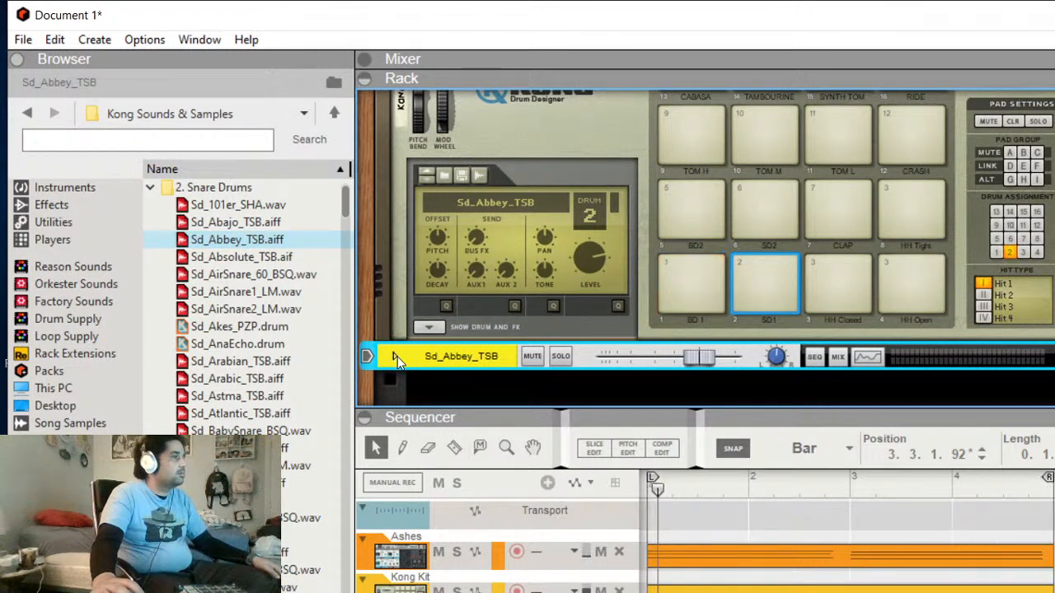
left_click(395, 357)
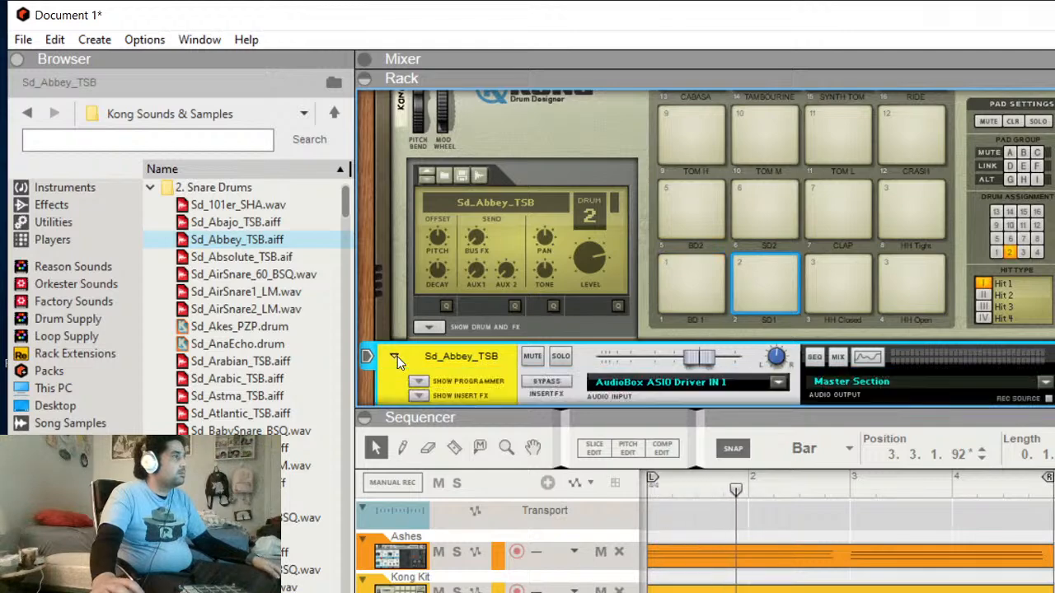
Cut the existing Sd_Abbey_TSB audio track from the song and add Sd_Abbey_TSB.aiff to the sequencer as a new audio track.
right_click(397, 356)
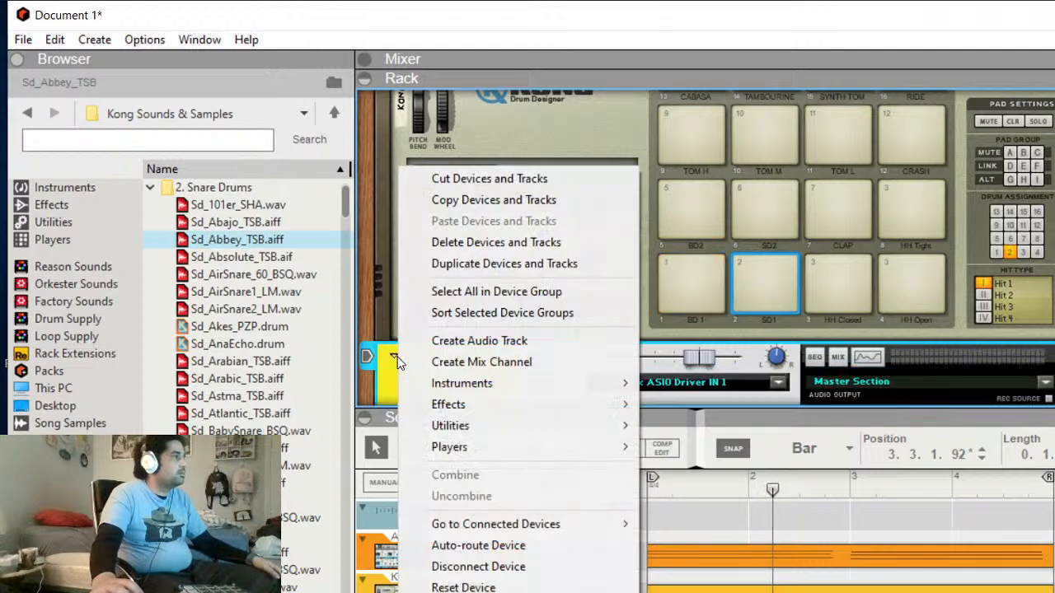
left_click(476, 181)
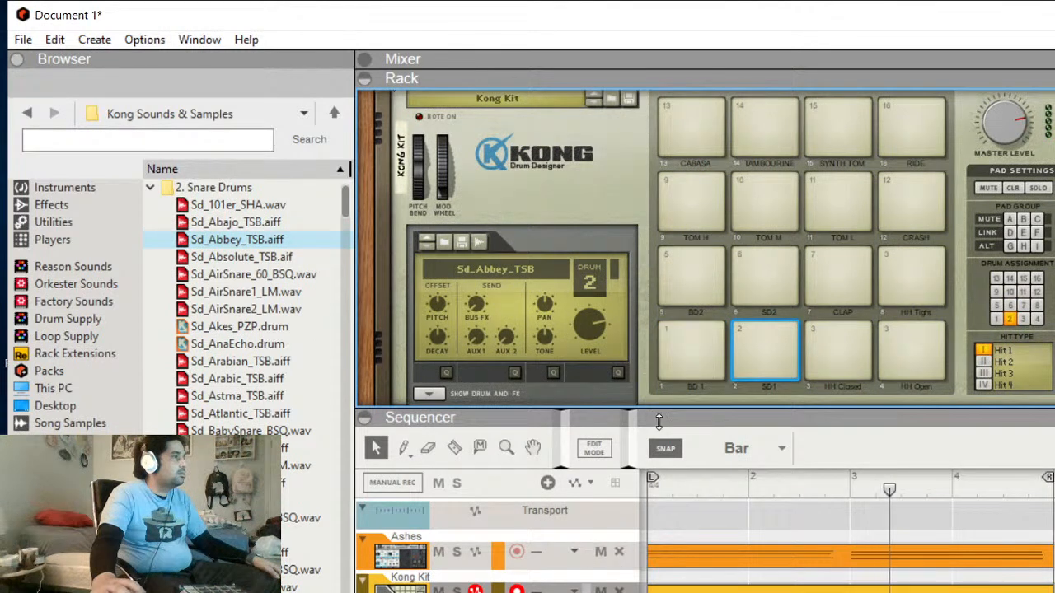
left_click_drag(585, 324, 613, 210)
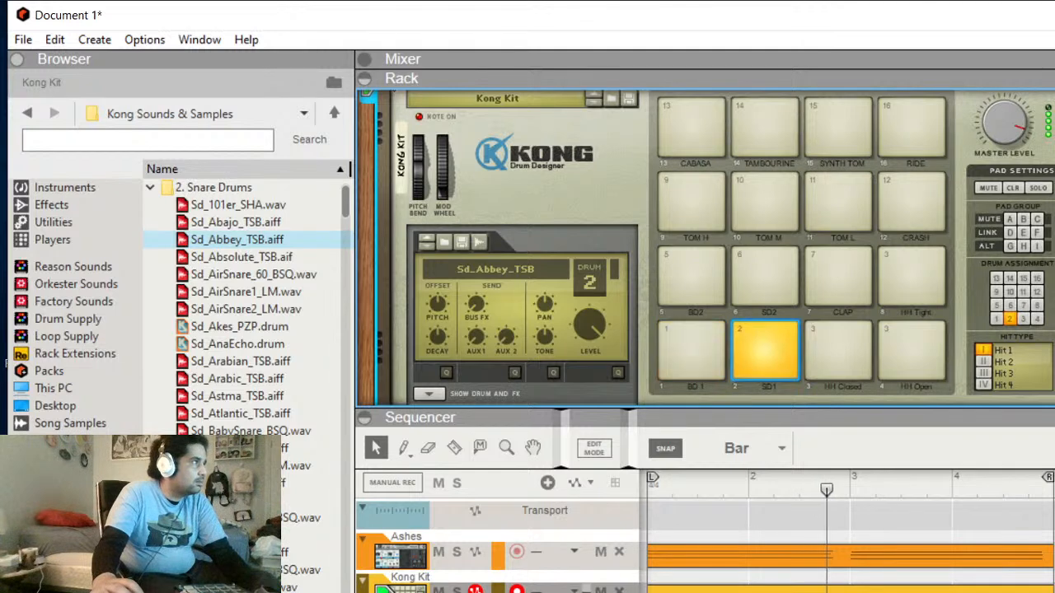
left_click(234, 244)
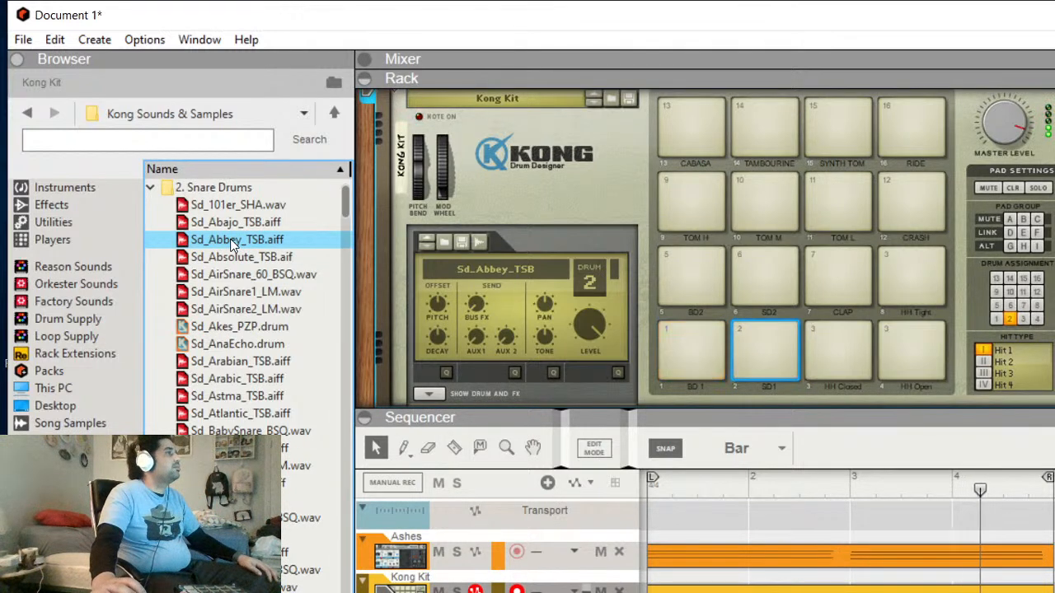
left_click_drag(231, 241, 462, 592)
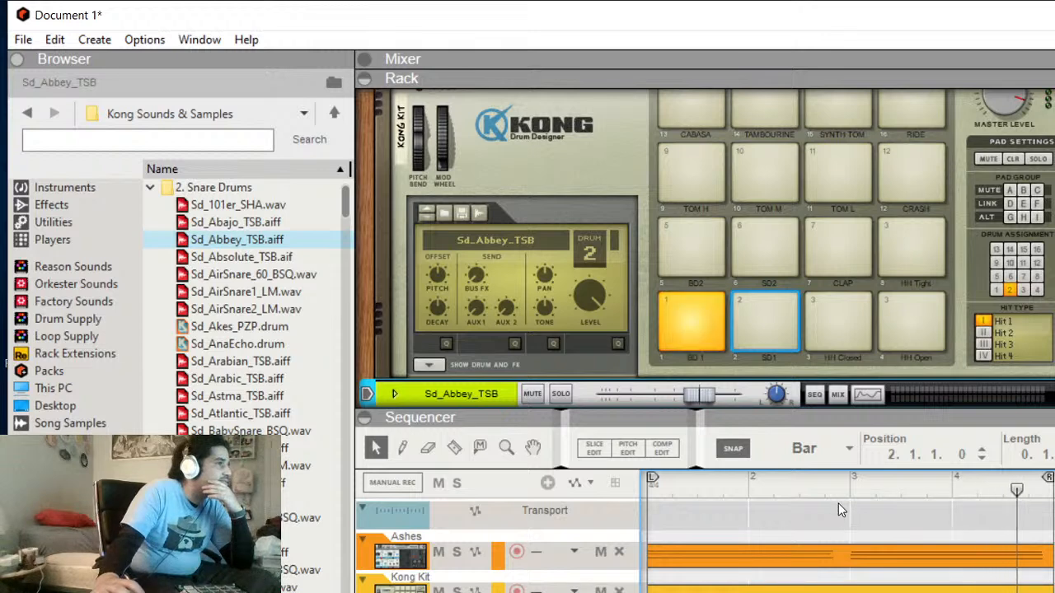
Set the sequencer snap to 1/16 and place the Sd_Abbey_TSB clip at position 1.2.1.
left_click(849, 447)
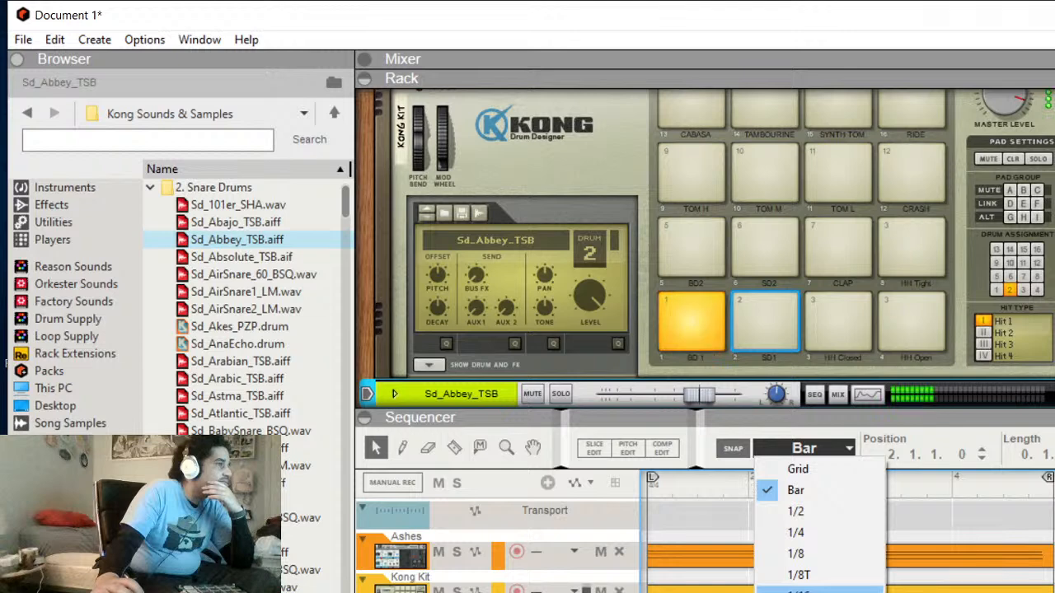
left_click(798, 590)
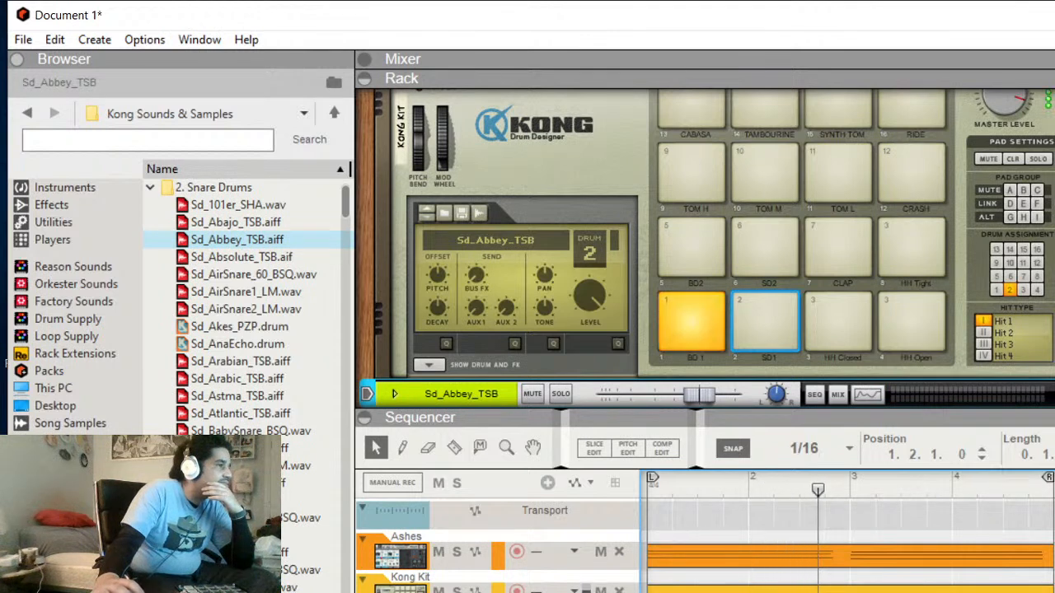
key("Delete")
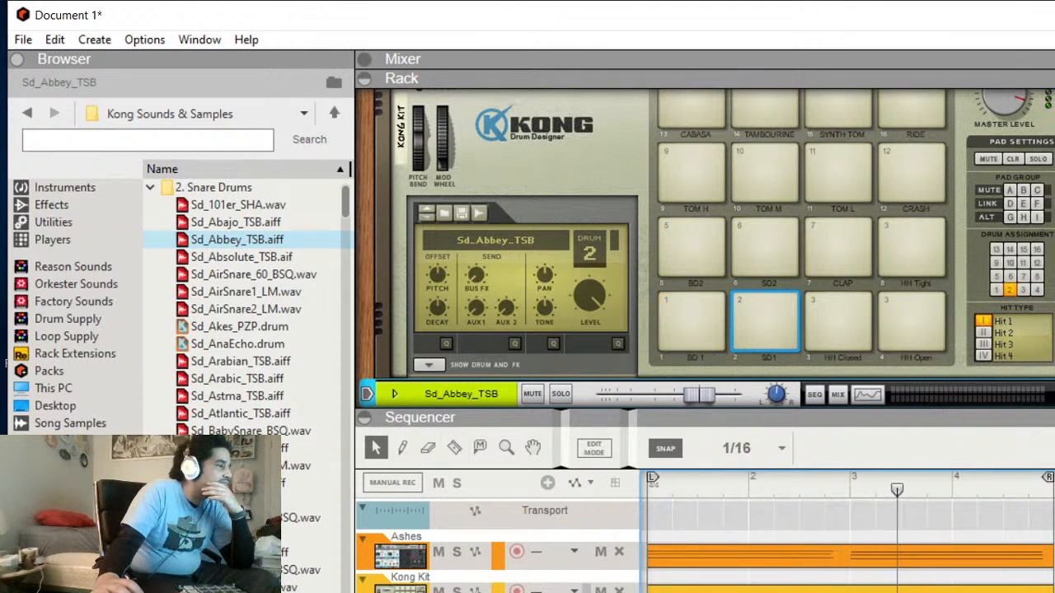
key("ctrl+z")
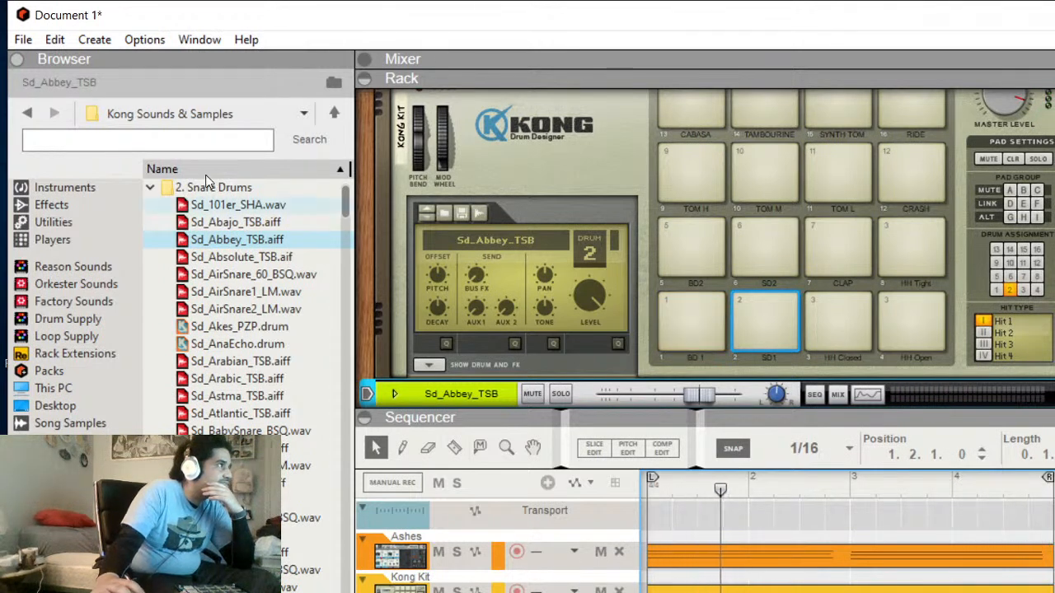
Duplicate the Sd_Abbey_TSB snare clip repeatedly, placing copies at 1.4.1, 2.2.1, 2.4.1 and onward to 4.4.1.
left_click(54, 39)
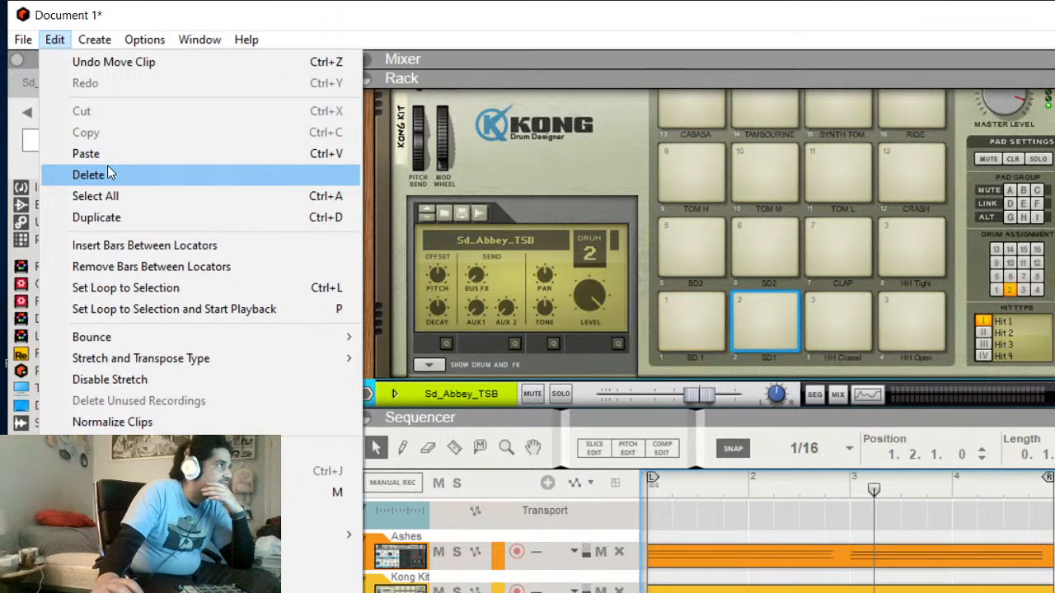
left_click(108, 219)
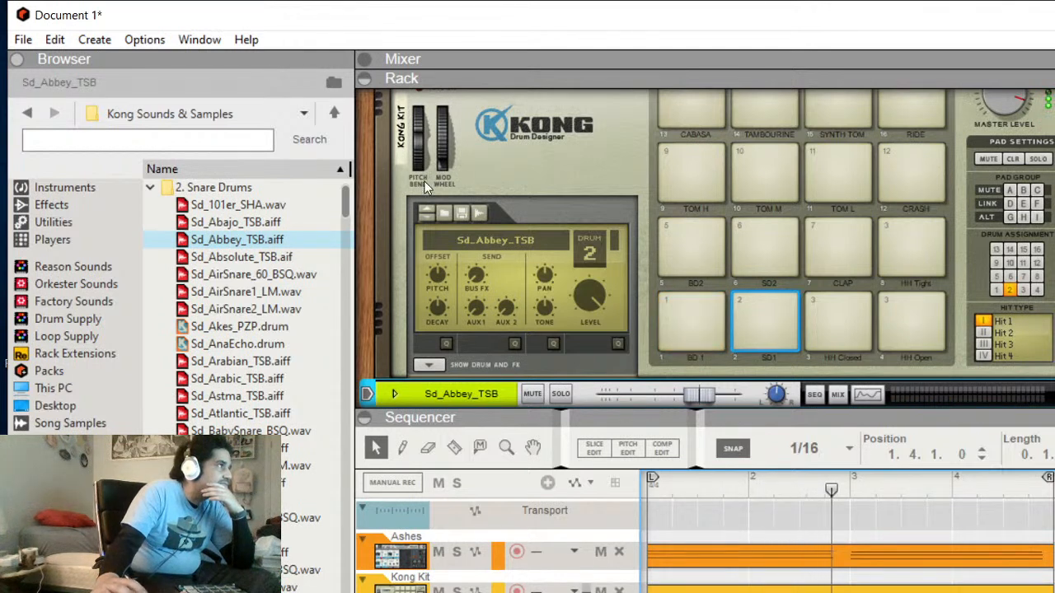
left_click(63, 43)
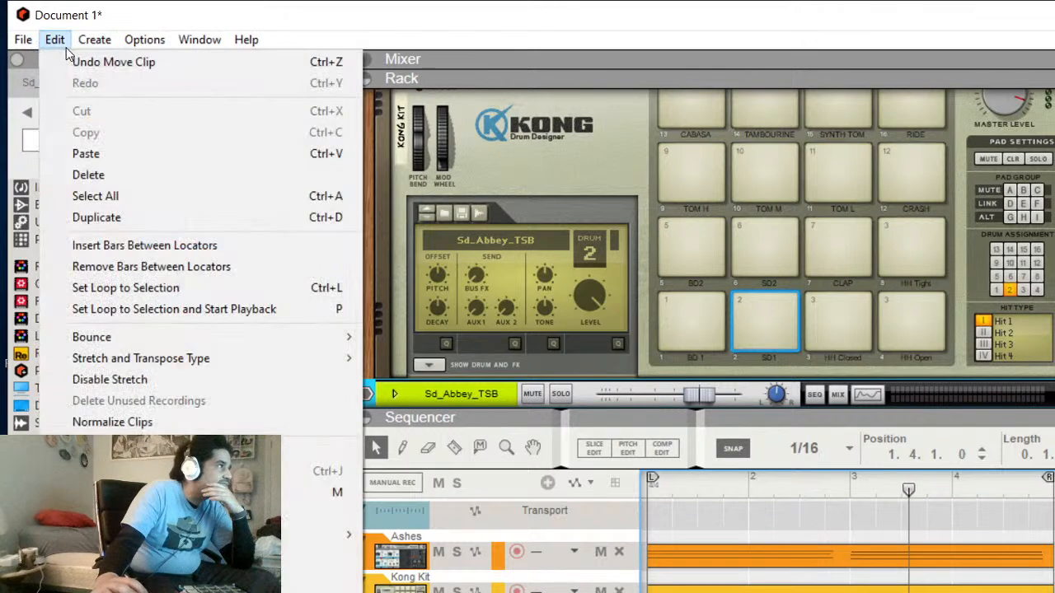
left_click(99, 224)
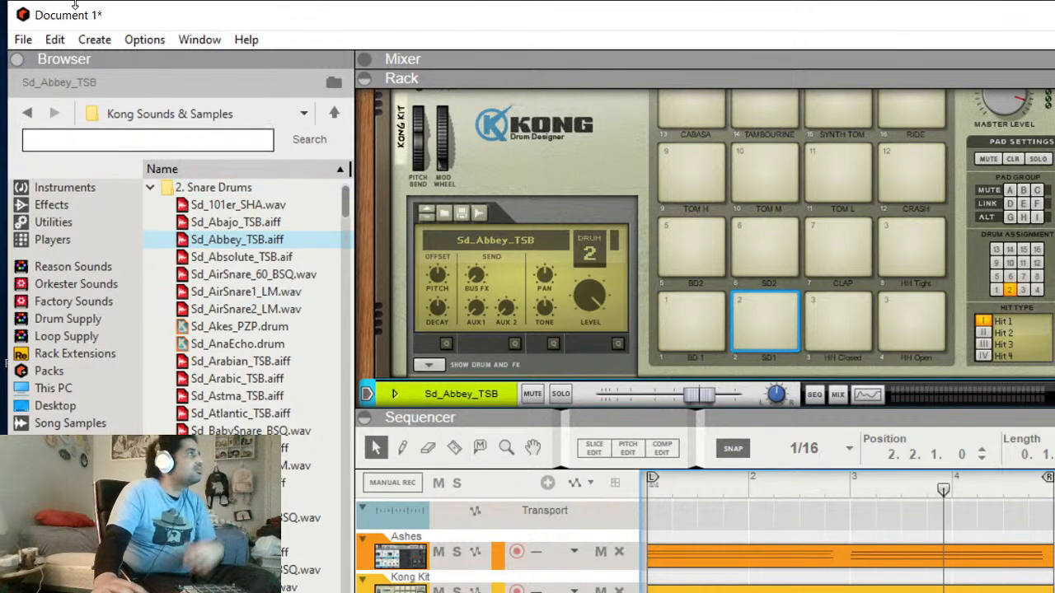
left_click(51, 43)
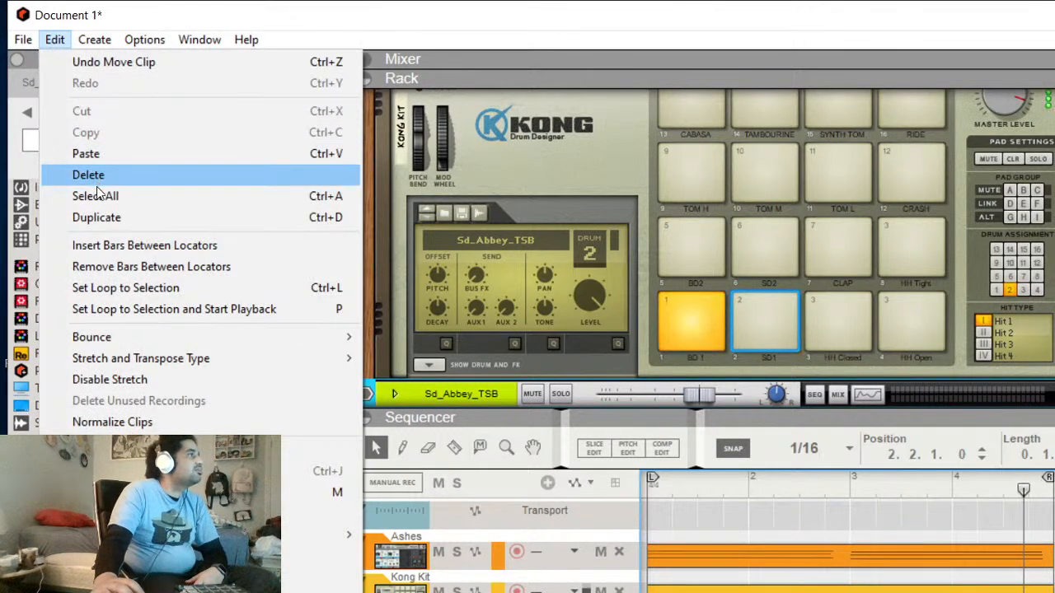
left_click(97, 217)
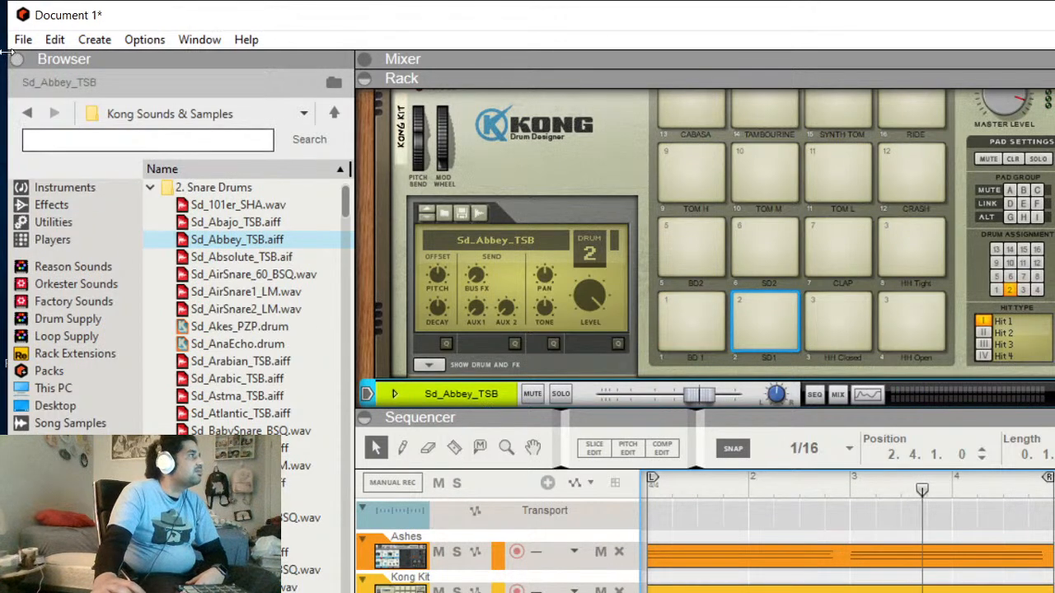
left_click(52, 41)
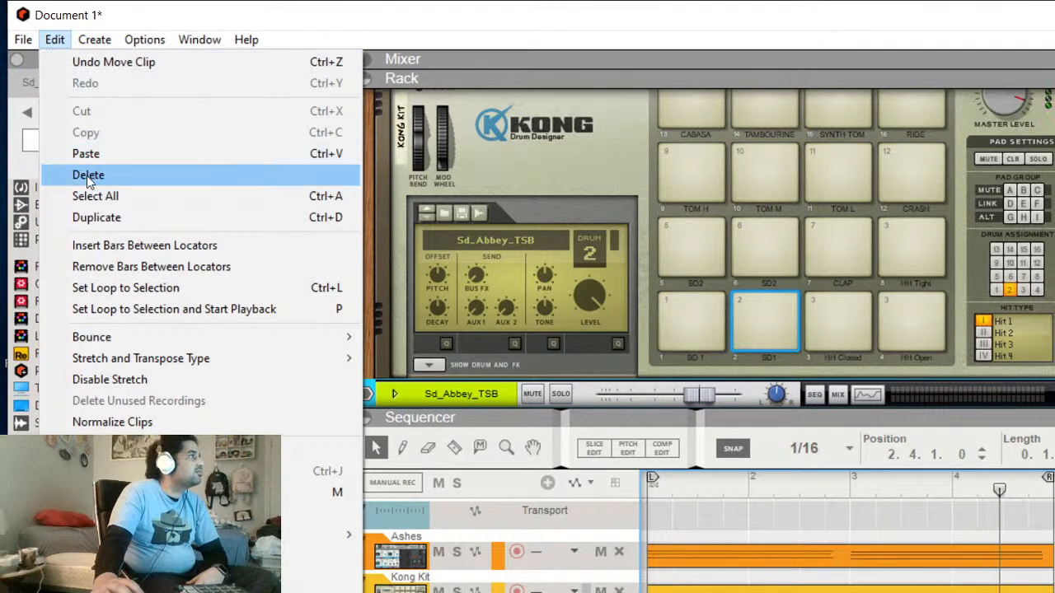
left_click(91, 221)
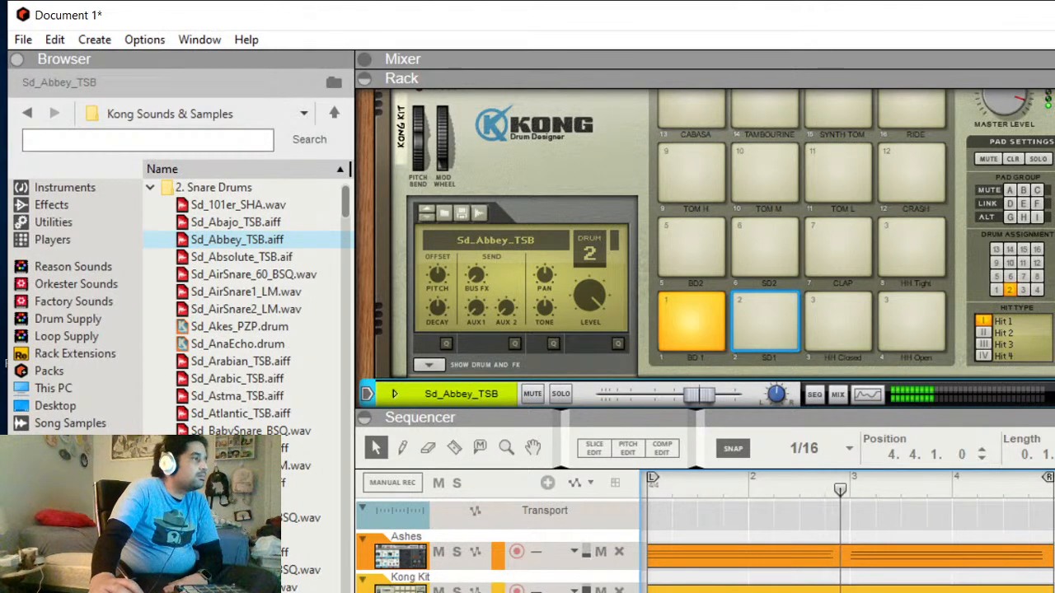
Set the audio buffer size to 512 samples in the audio preferences.
scroll(610, 213, "down", 4)
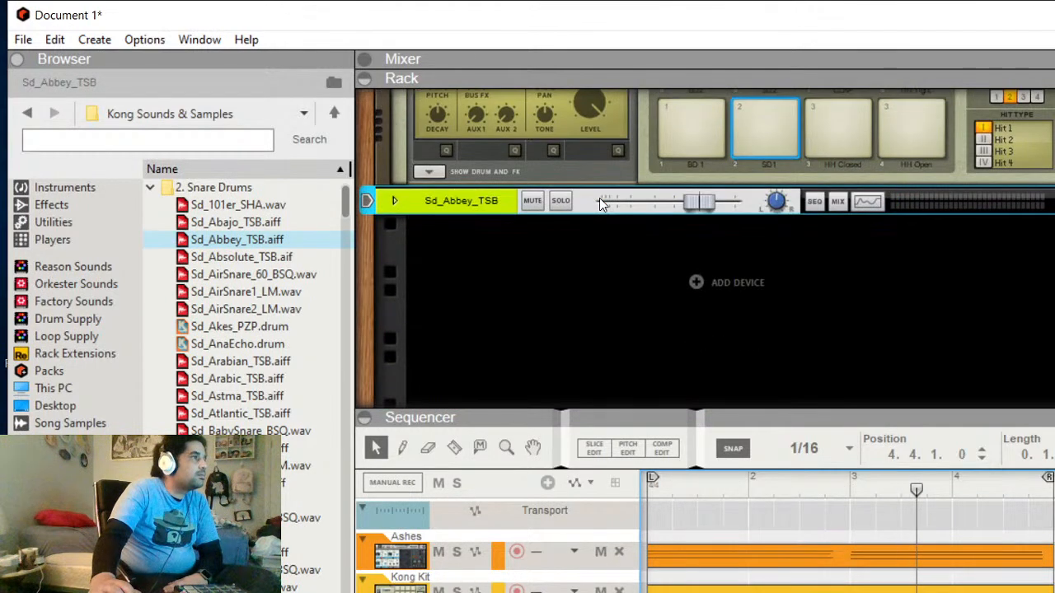
left_click(56, 40)
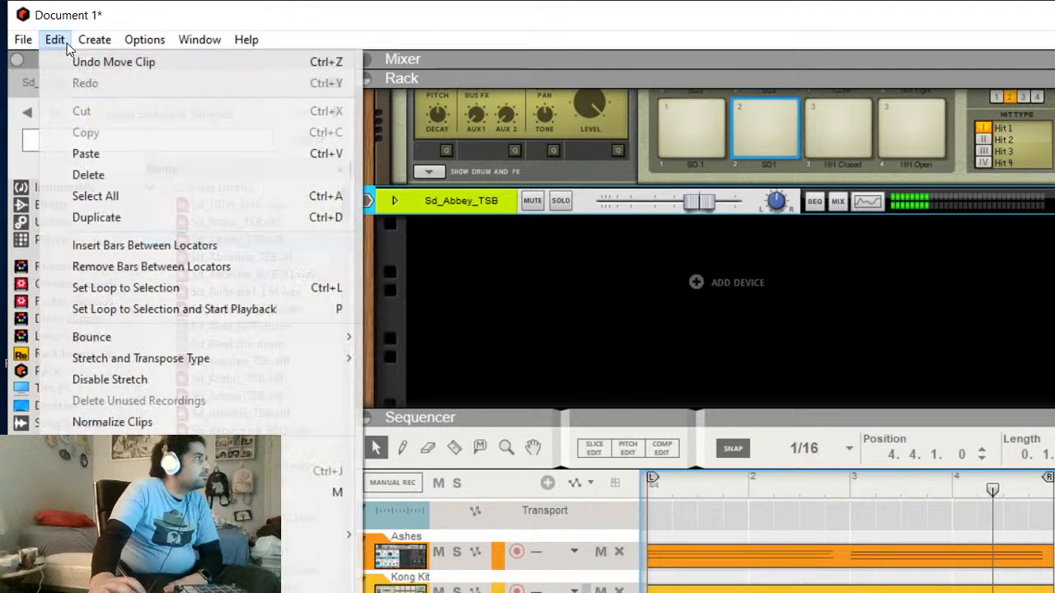
mouse_move(49, 41)
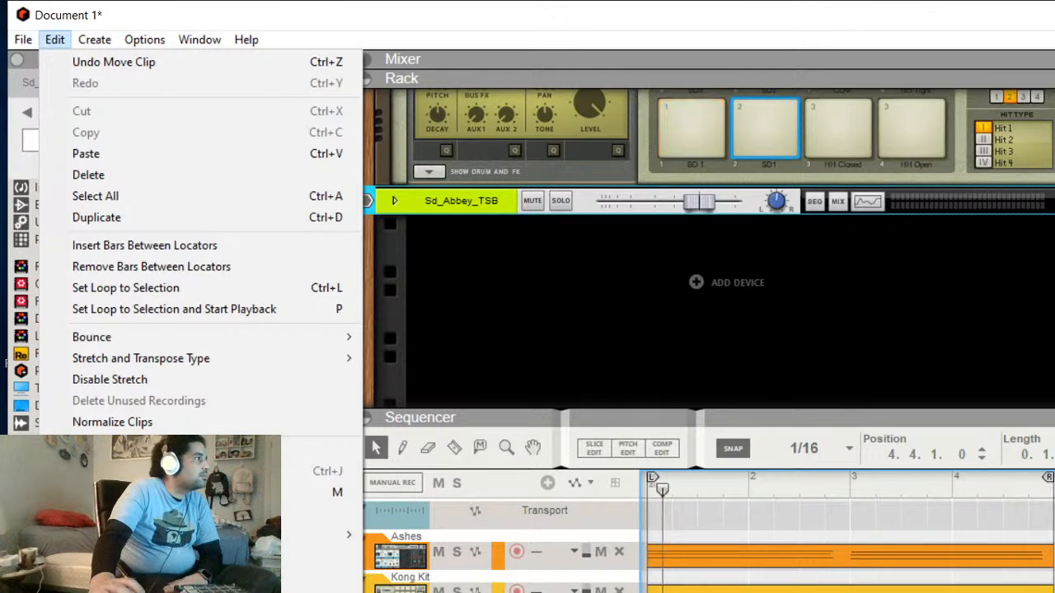
key("Escape")
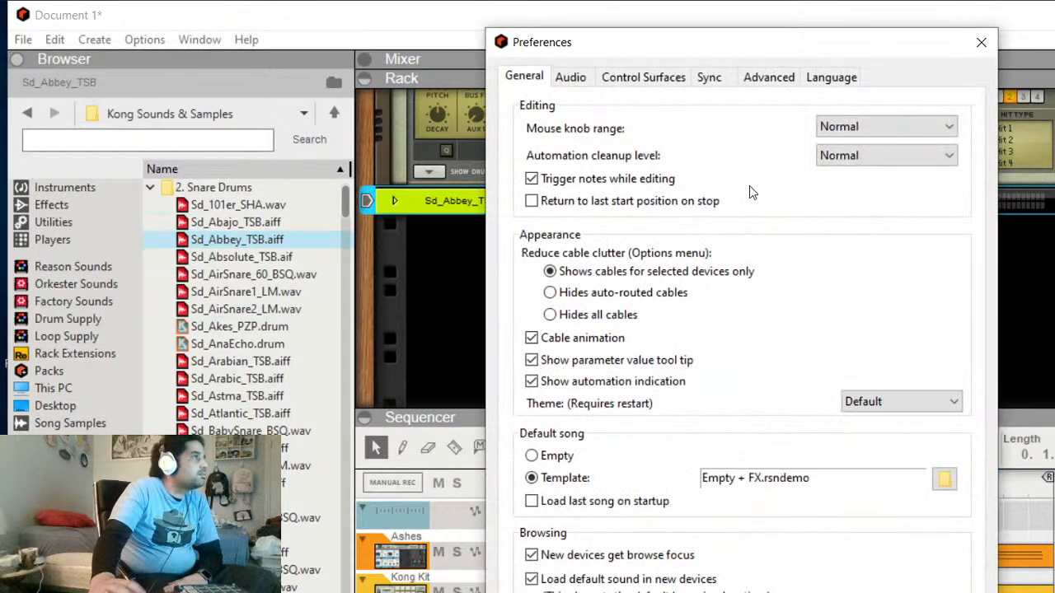
left_click(589, 86)
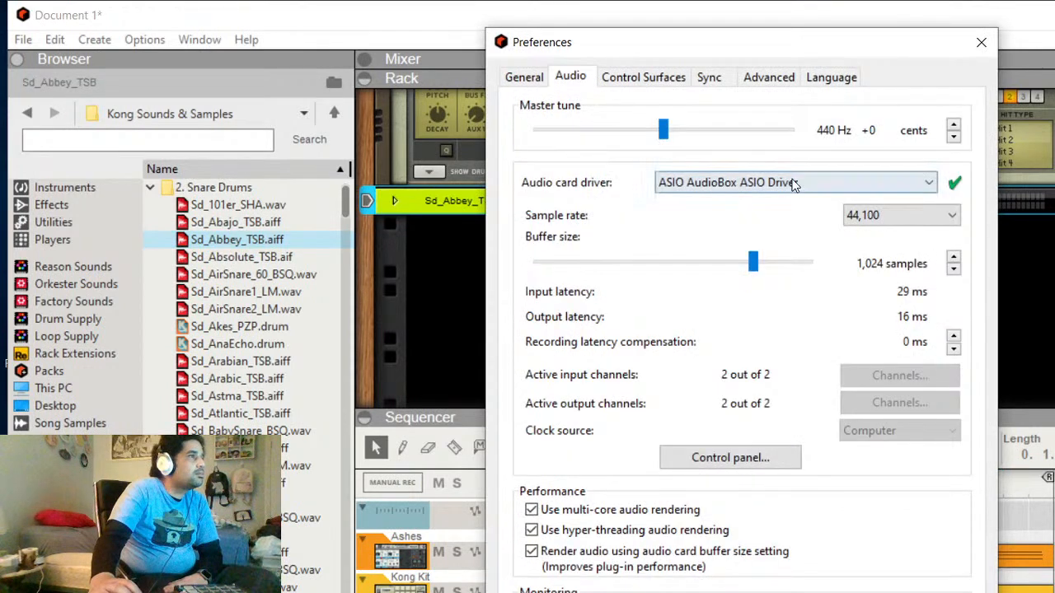
left_click(757, 267)
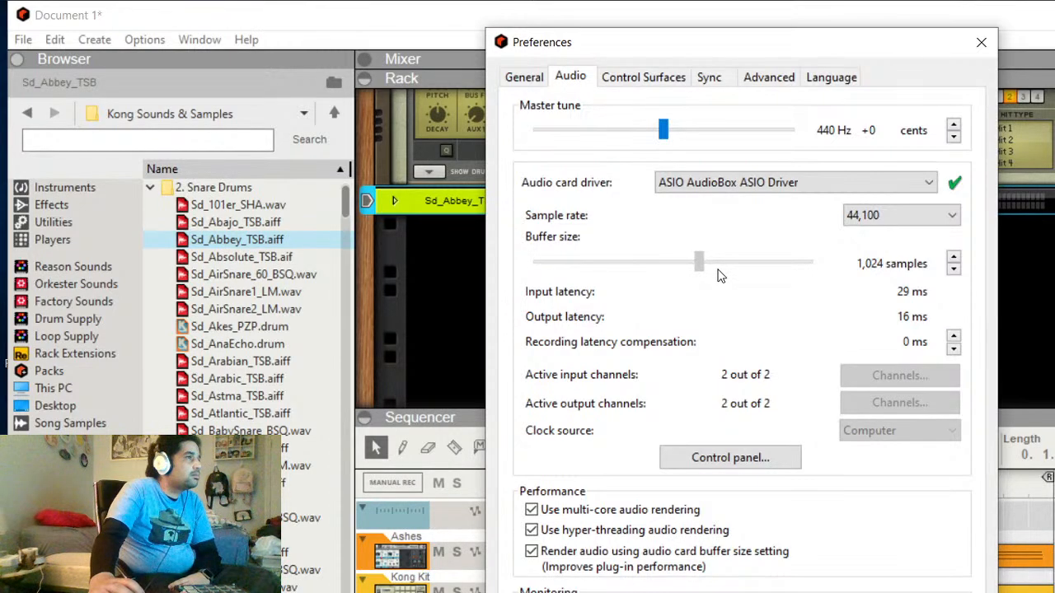
left_click(980, 42)
Play the loop from its beginning to listen to the beat, and stop playback.
key("space")
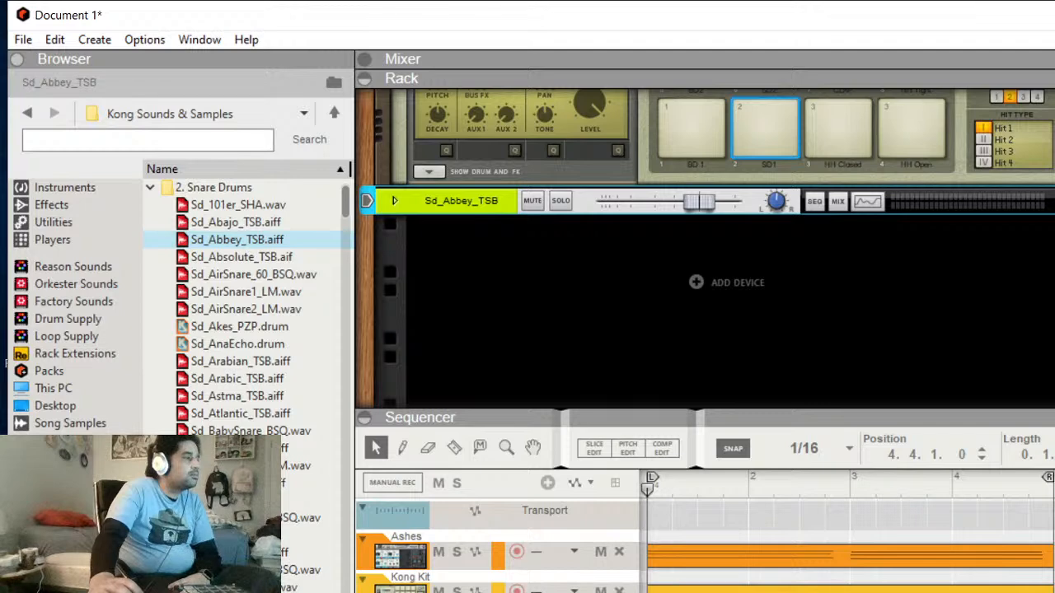
key("space")
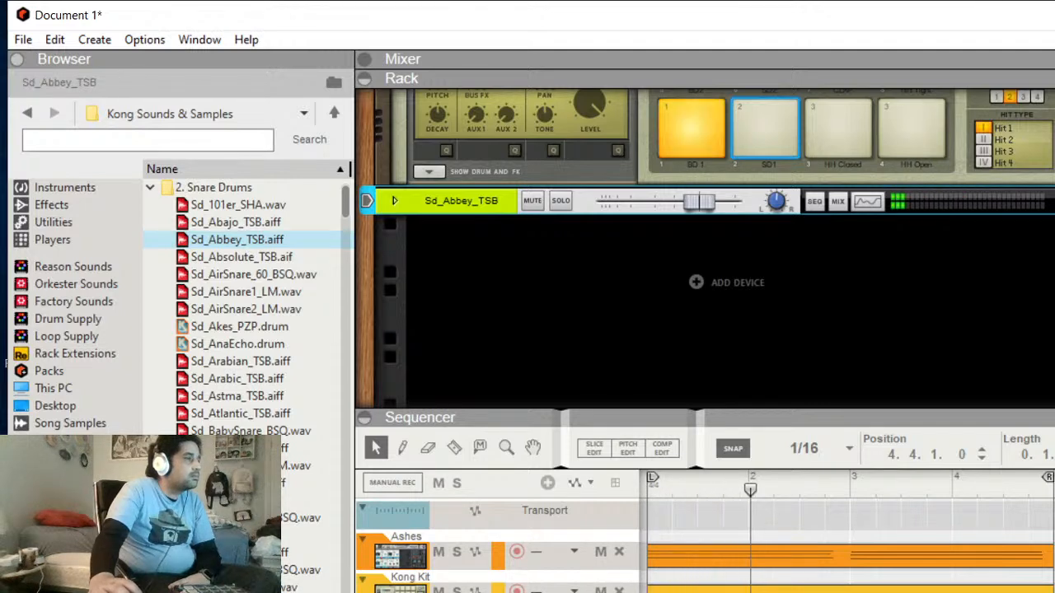
key("space")
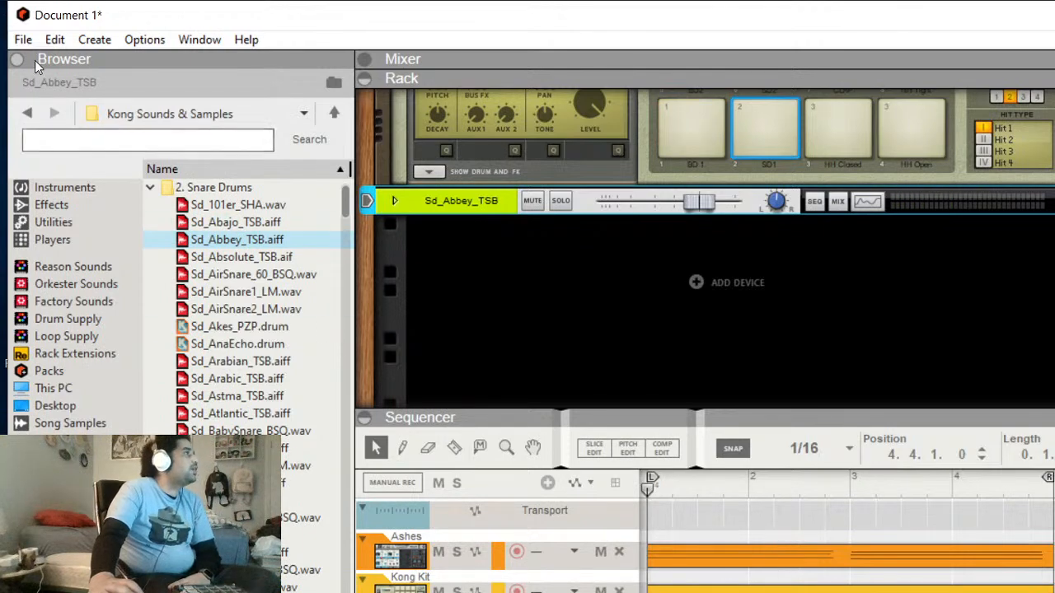
Set the audio buffer size to 1,024 samples in the audio preferences.
left_click(36, 39)
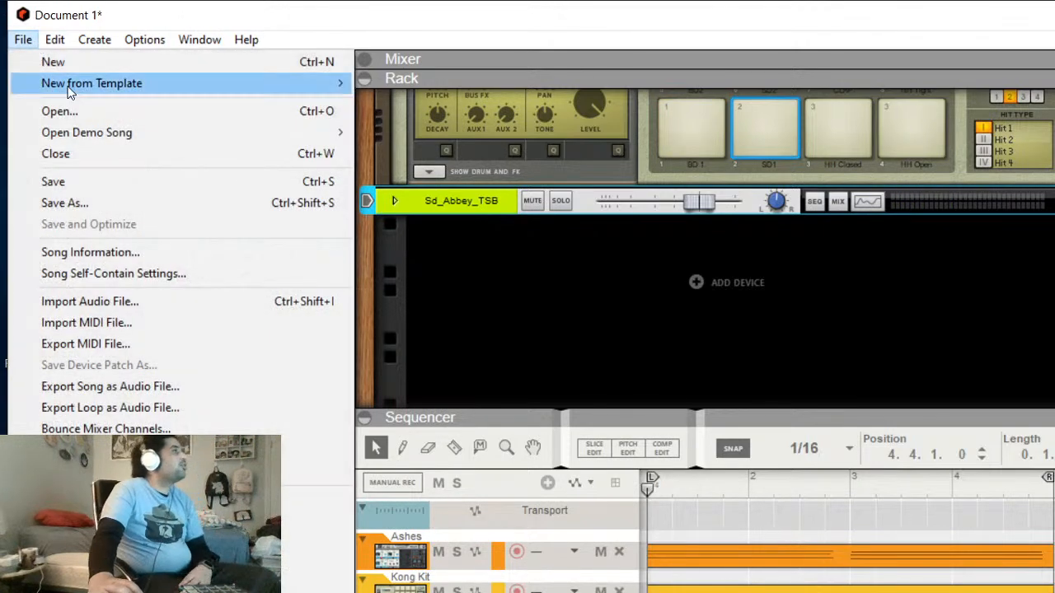
key("Escape")
left_click(94, 39)
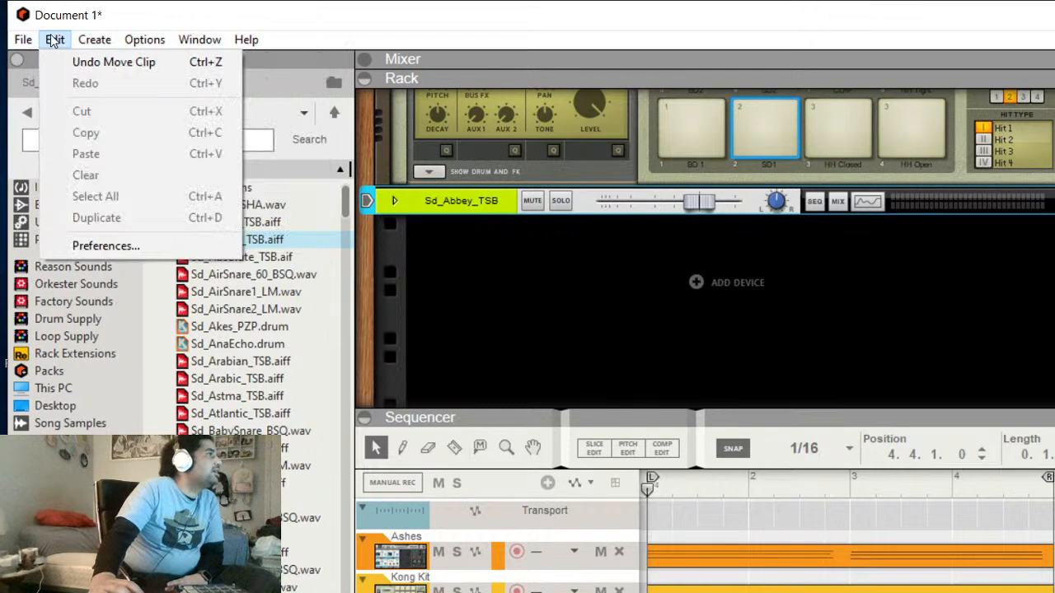
mouse_move(25, 39)
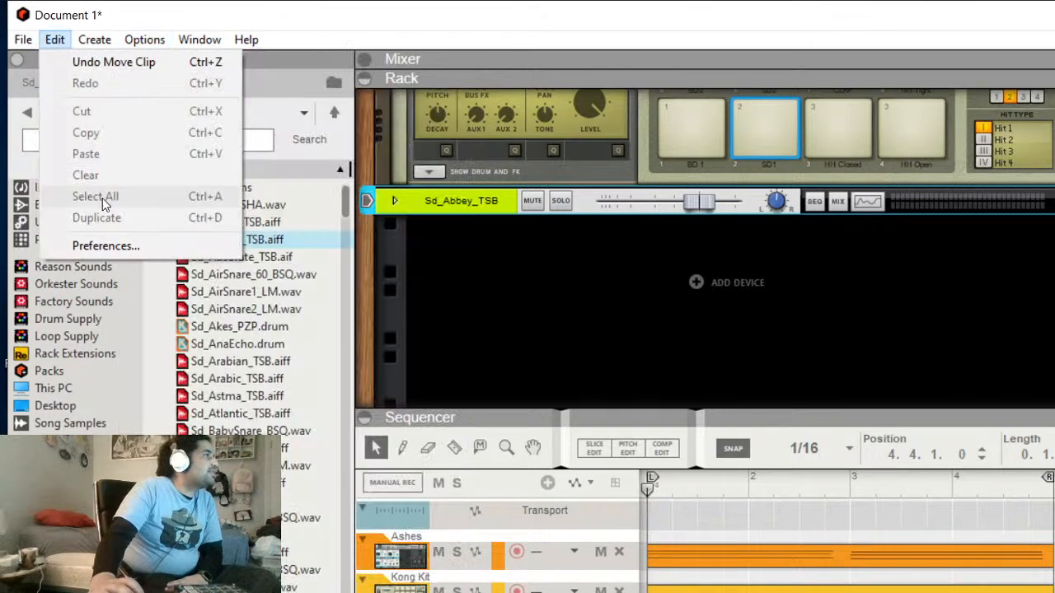
left_click(102, 246)
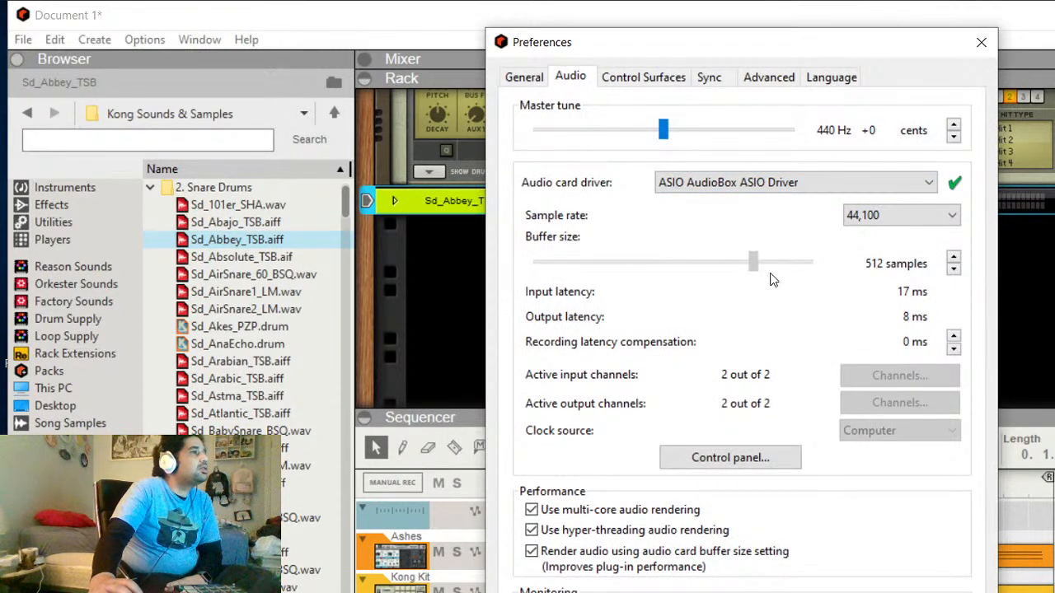
left_click_drag(774, 272, 756, 261)
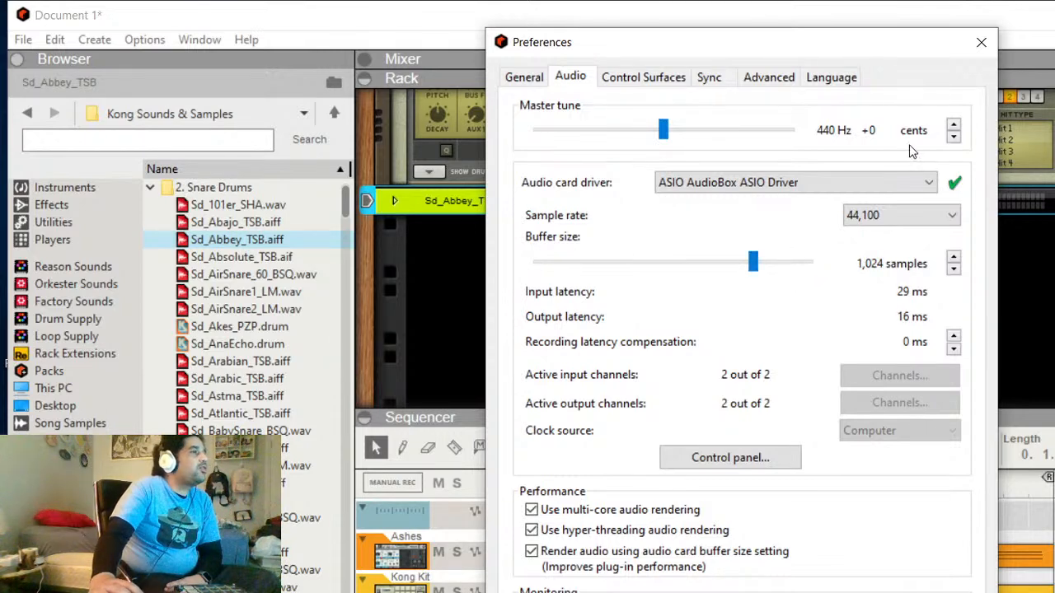
left_click(993, 41)
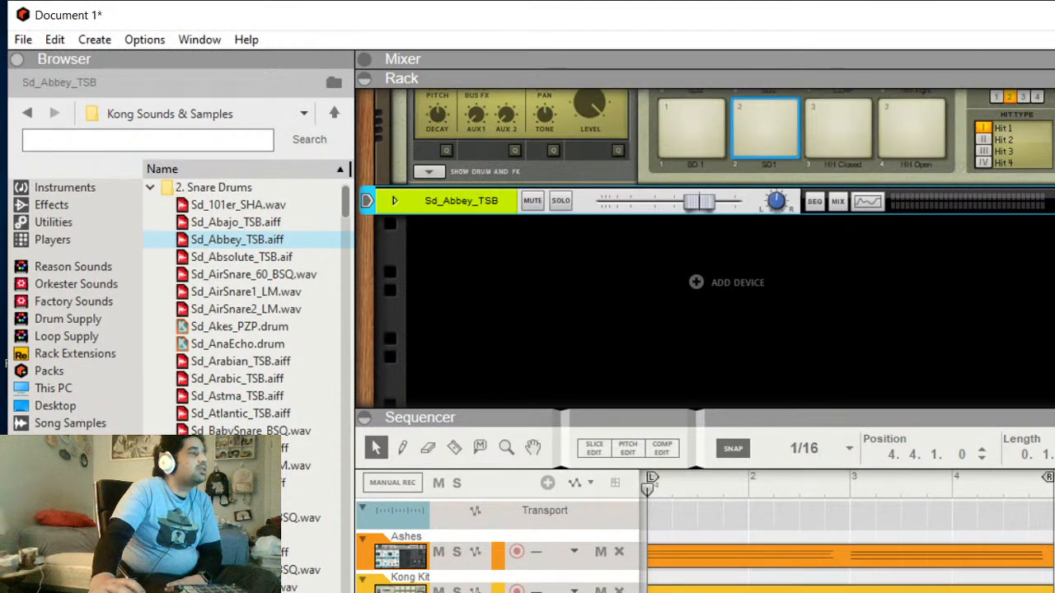
Start playback of the loop and open the Kong Kit clip for note editing at the SD1 lanes.
key("space")
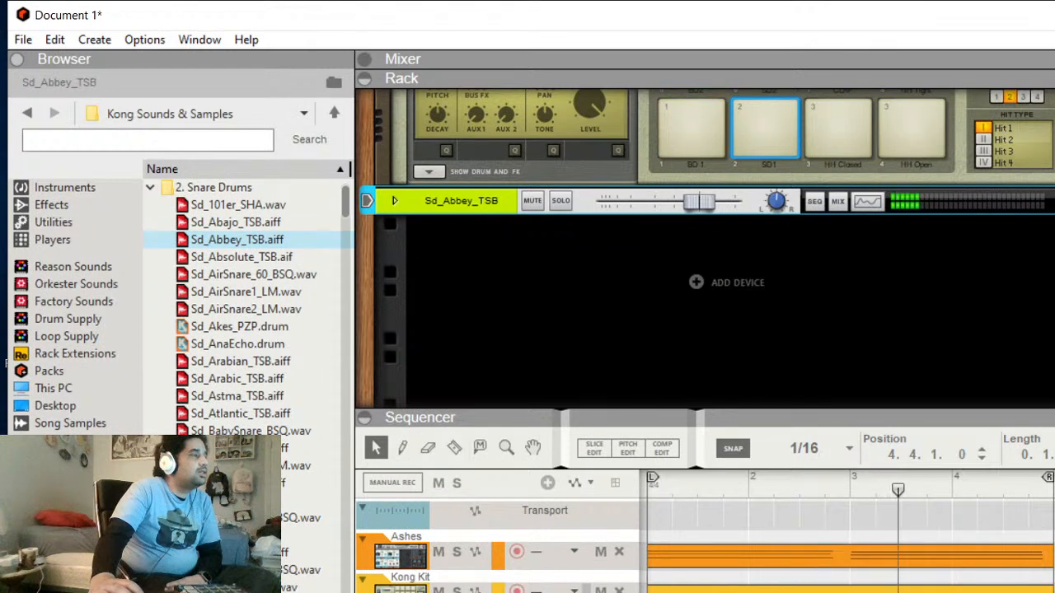
double_click(850, 590)
scroll(901, 568, "down", 3)
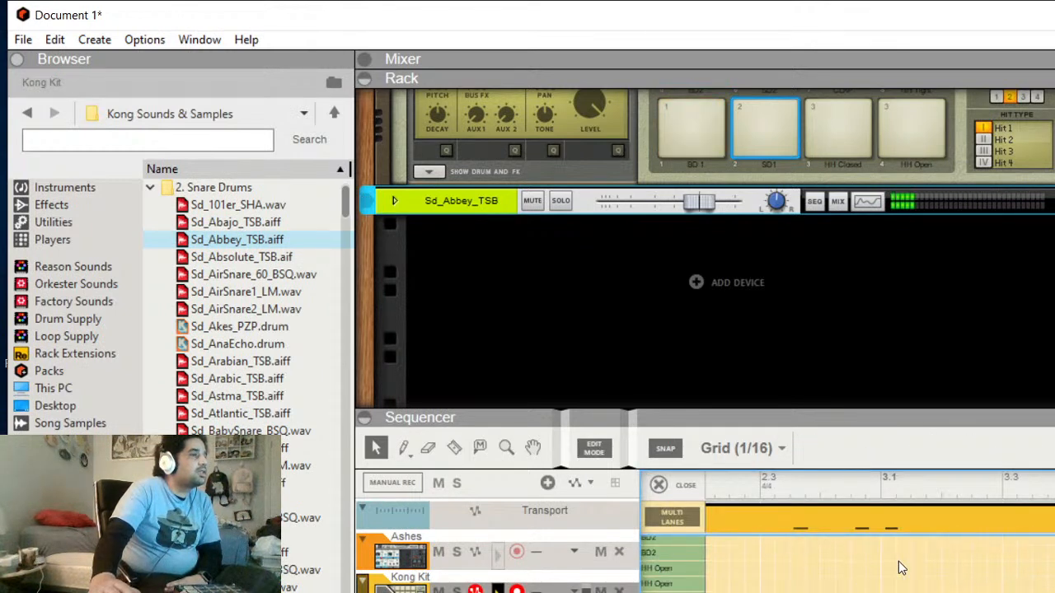
scroll(901, 568, "down", 4)
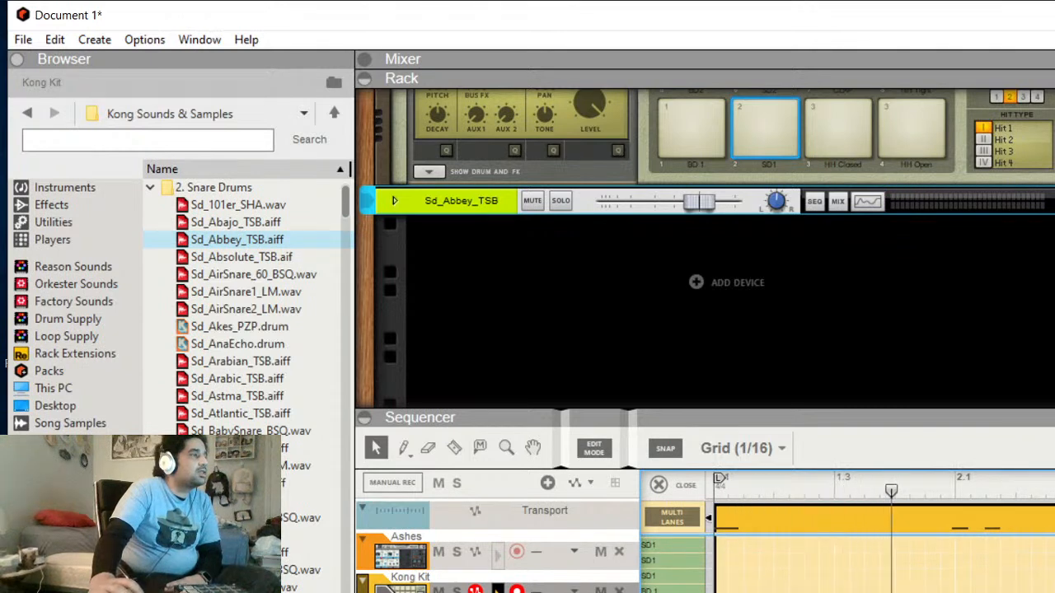
Select the recorded snare notes in the SD1 lanes of the open Kong Kit clip.
scroll(886, 532, "down", 3)
scroll(887, 532, "up", 2)
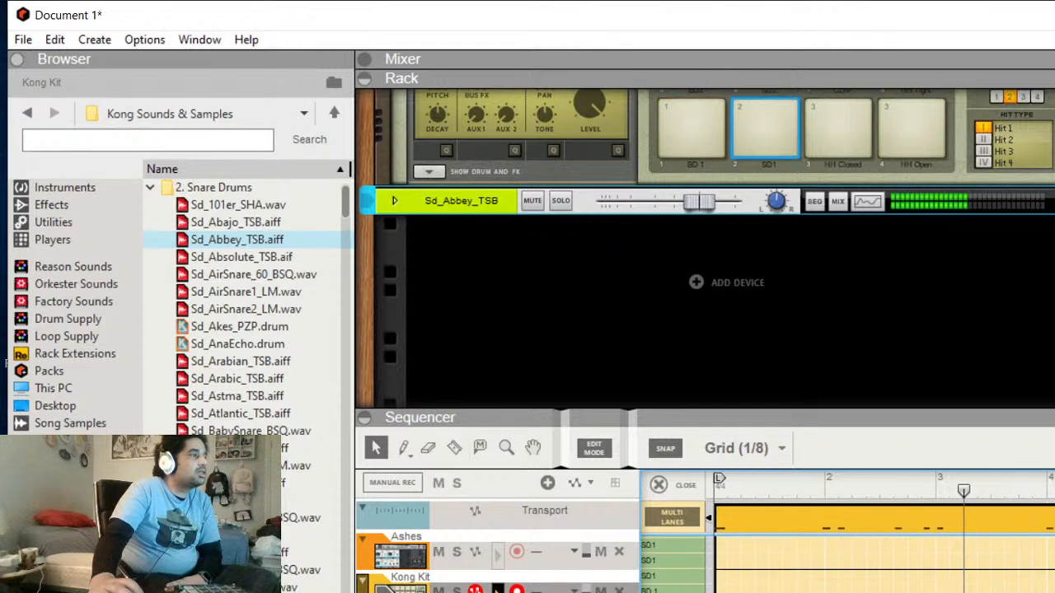
left_click_drag(716, 570, 1054, 592)
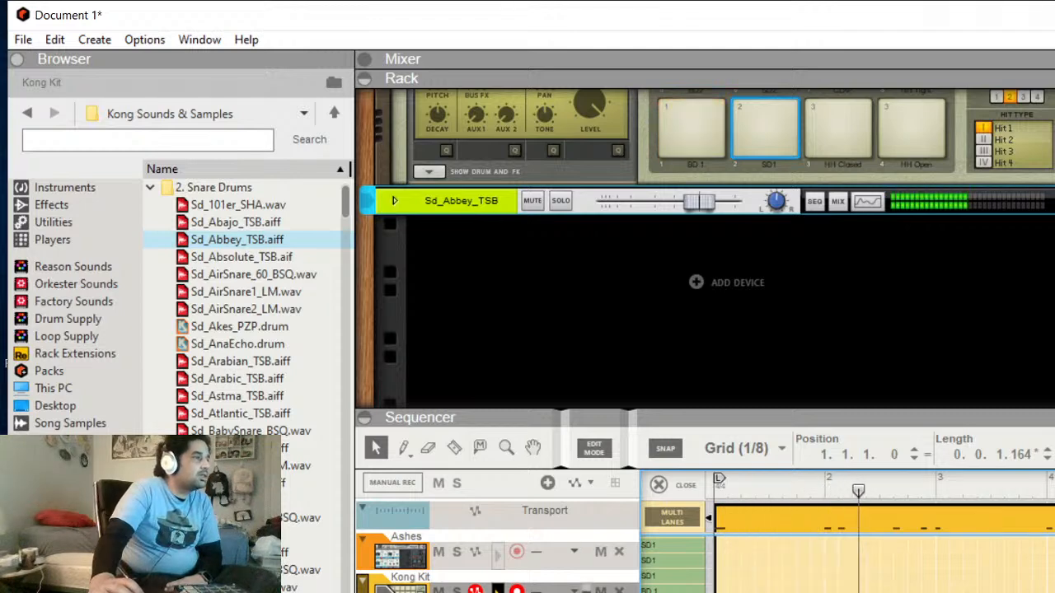
Audition Hh_Bam_TSB.aiff and Hh_AirHiHat_60_BSQ.wav from the 3. Hi Hats sample folder and close the Kong Kit clip's note editor.
left_click(154, 191)
left_click(196, 225)
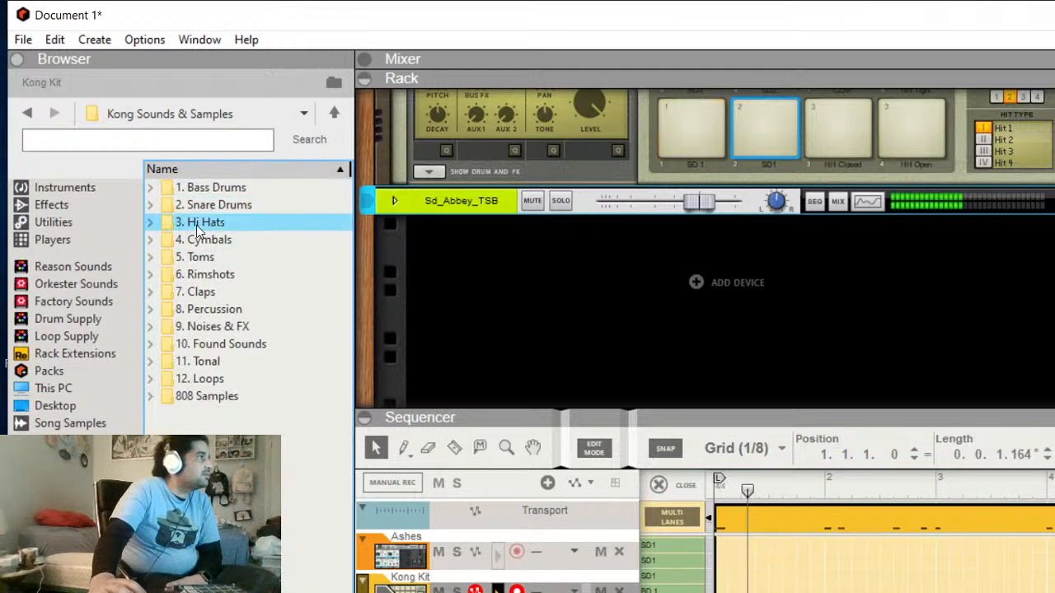
left_click(156, 222)
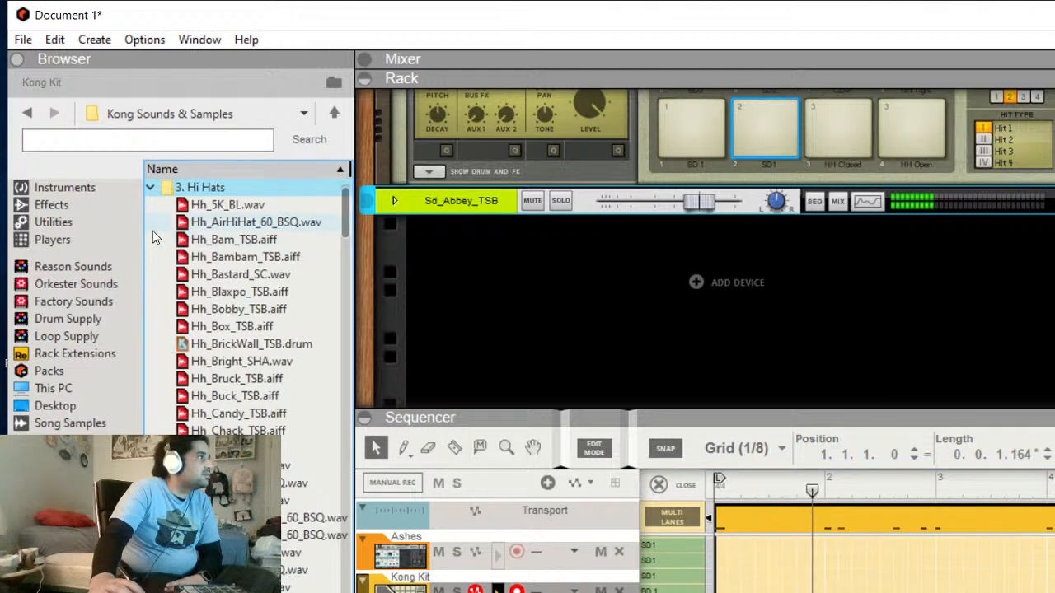
left_click(231, 239)
left_click(234, 221)
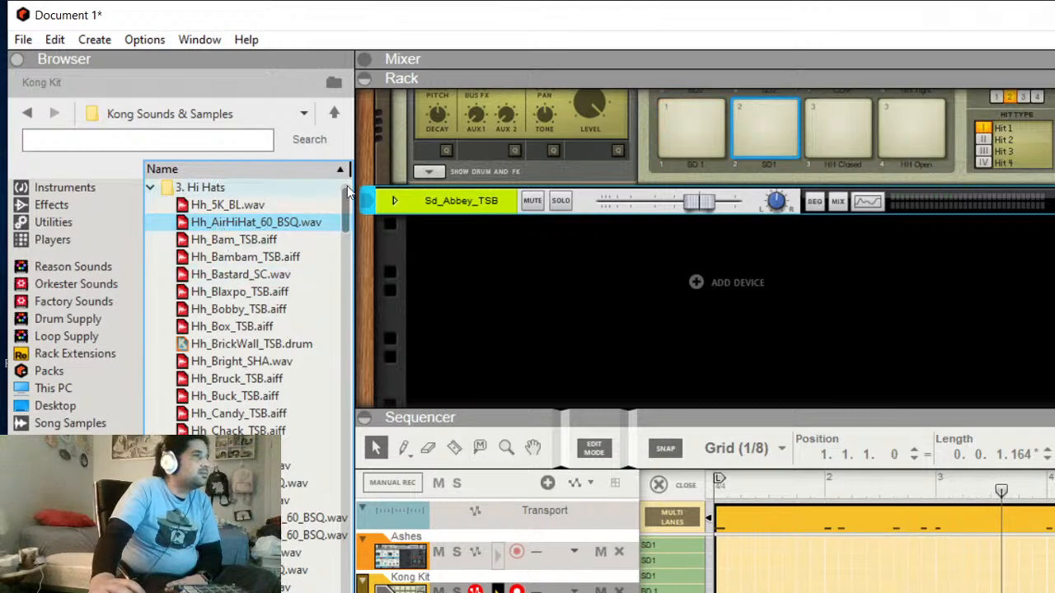
left_click(659, 484)
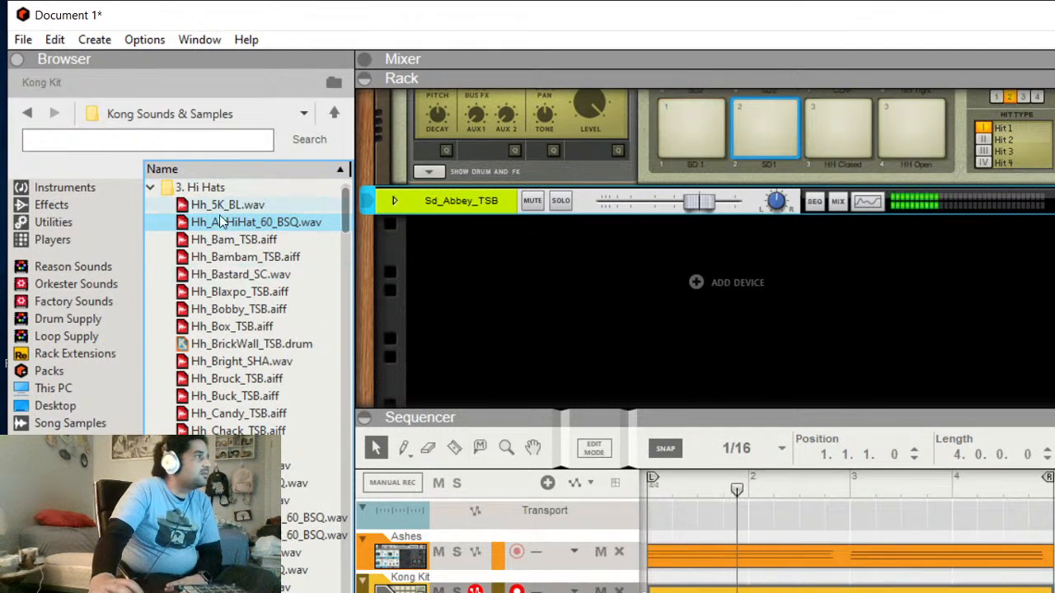
Compare the Hh_Bam_TSB and Hh_AirHiHat_60_BSQ samples again and load Hh_AirHiHat_60_BSQ.wav onto Kong's HH Closed pad 3.
left_click(220, 241)
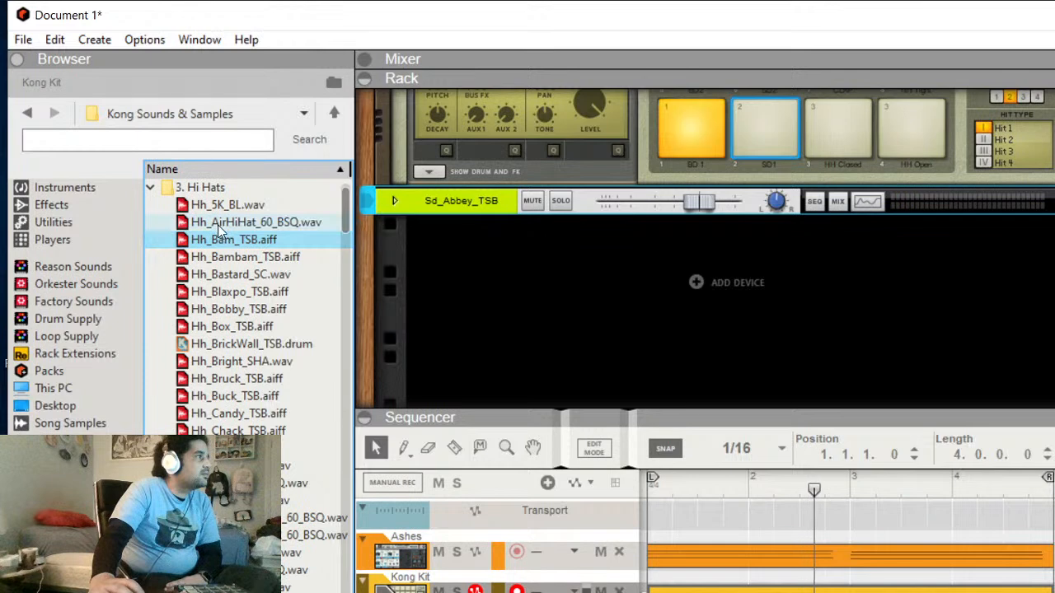
left_click(218, 224)
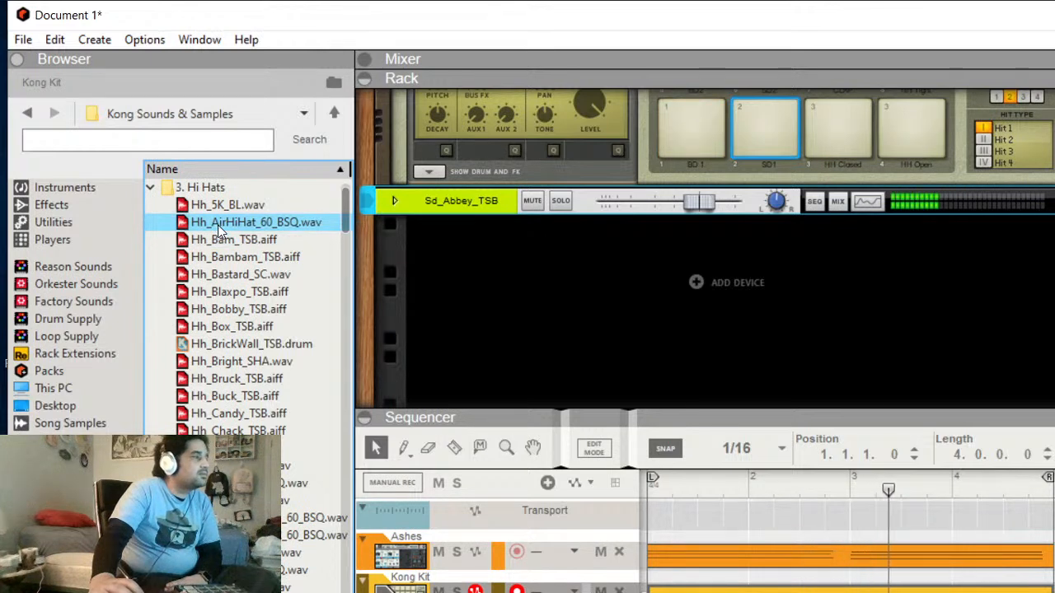
left_click_drag(220, 230, 845, 150)
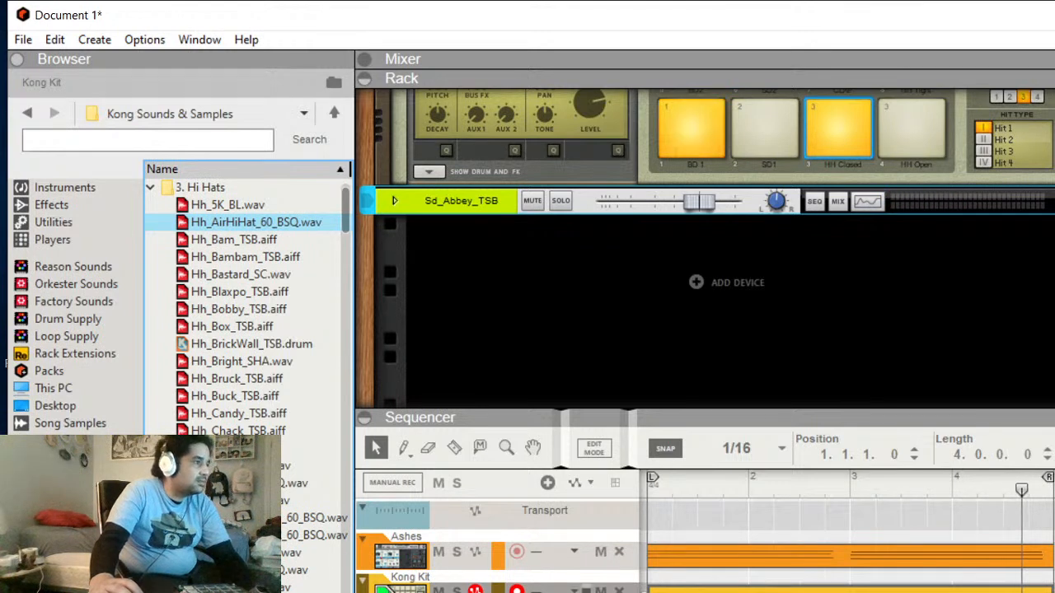
Record a closed hi-hat part into the four-bar Kong Kit clip and open the clip for note editing at the HH Closed lanes.
key("ctrl+Return")
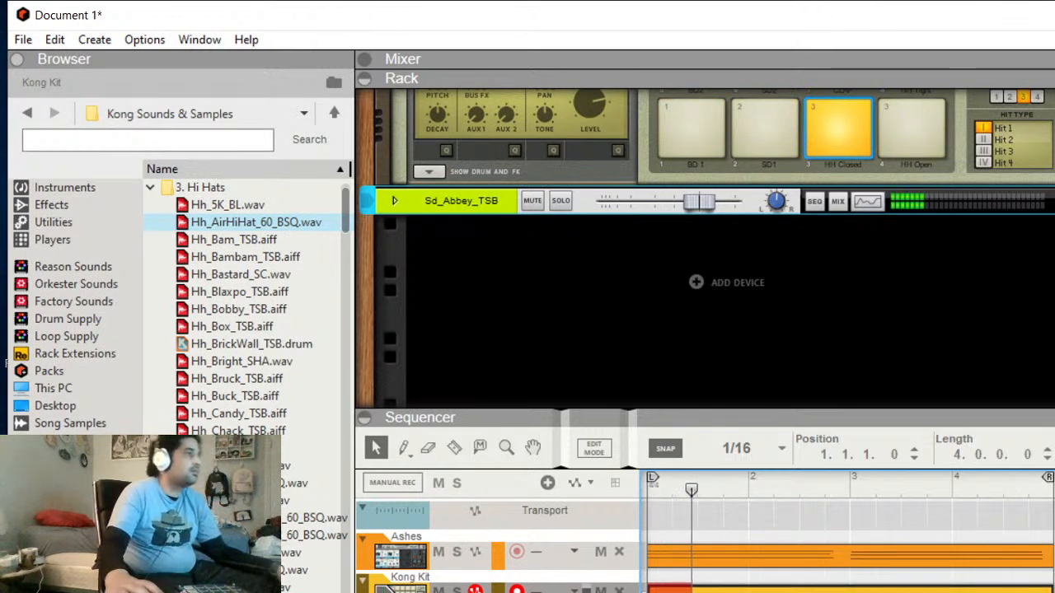
double_click(812, 592)
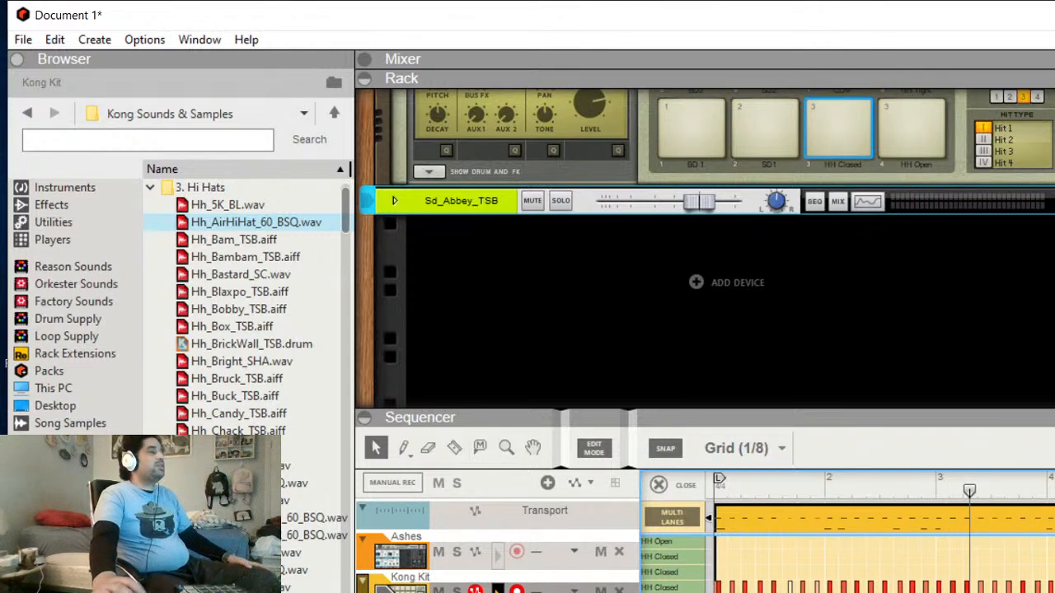
scroll(880, 547, "up", 5)
scroll(880, 547, "up", 3)
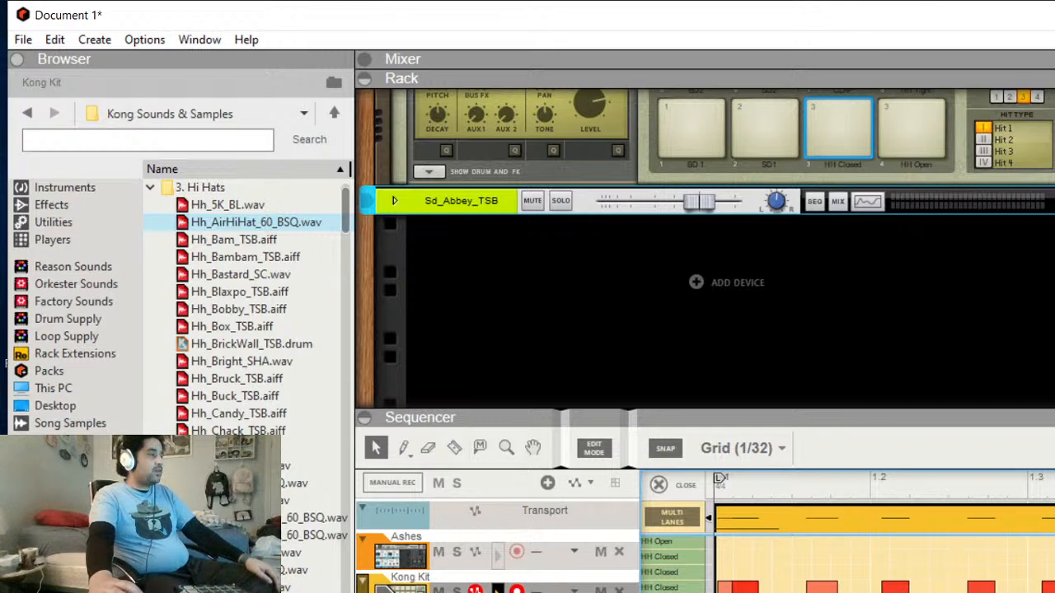
scroll(886, 544, "down", 8)
scroll(886, 544, "up", 2)
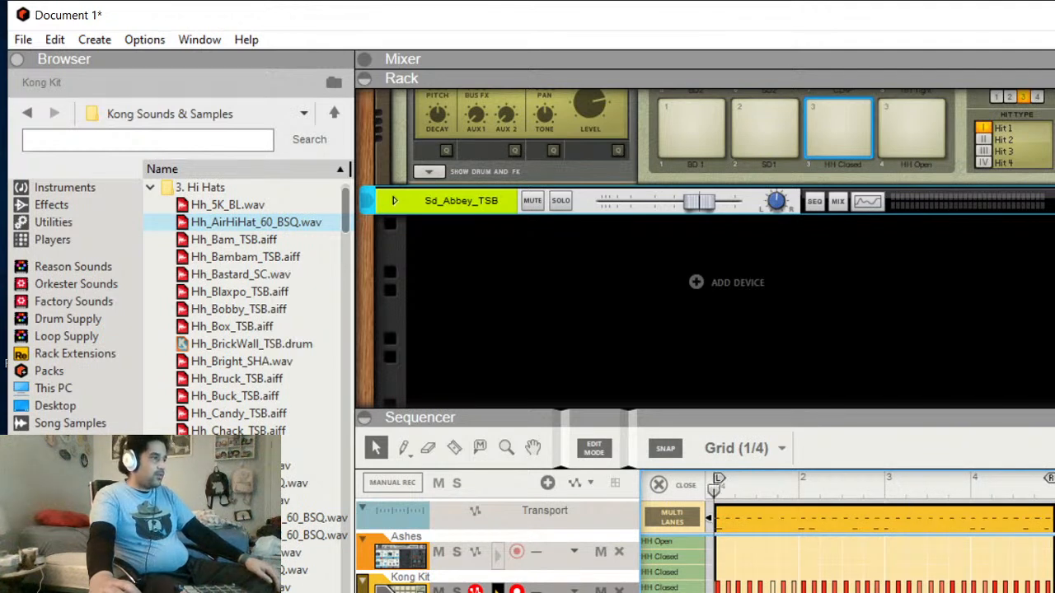
Play the loop from its start to listen to the recorded hi-hats with the rest of the beat.
key("space")
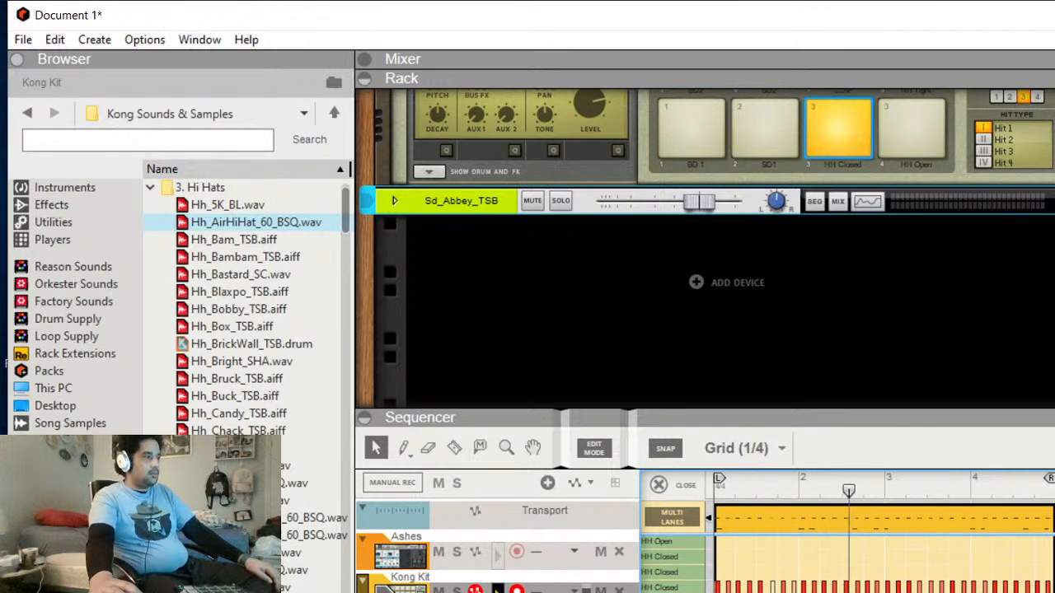
key("space")
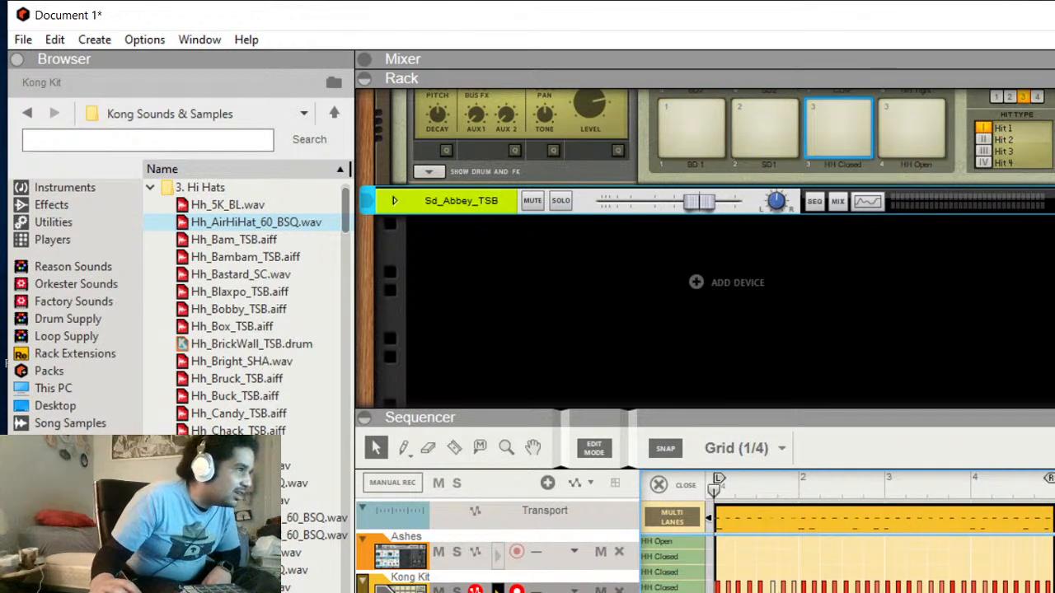
key("space")
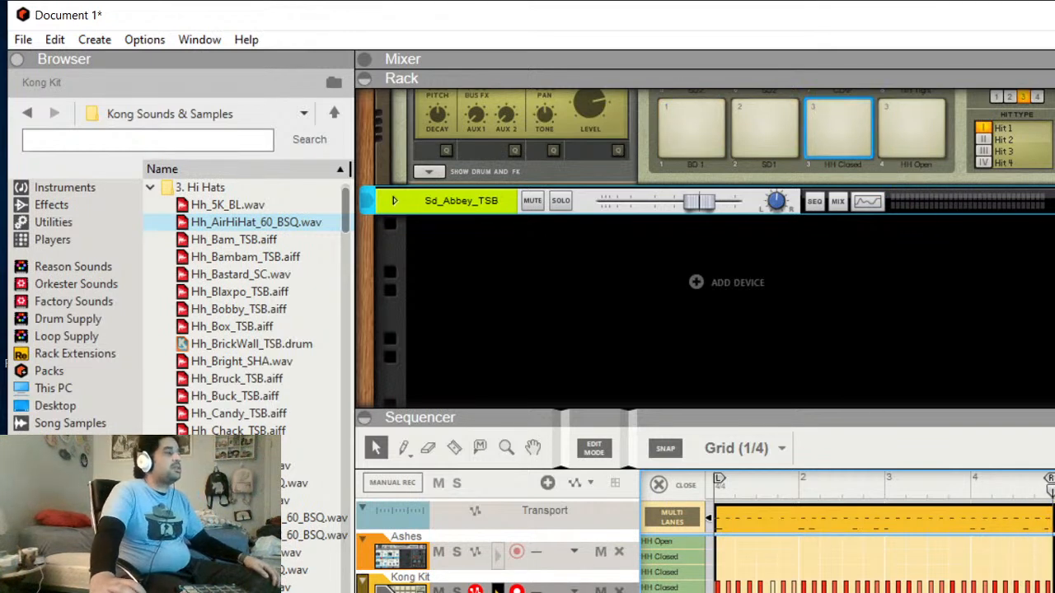
Examine the timing of the closed hi-hat notes at the start of the clip at 1/128 grid resolution and restart playback.
key("h")
key("h")
key("h")
key("h")
key("h")
key("h")
key("h")
key("h")
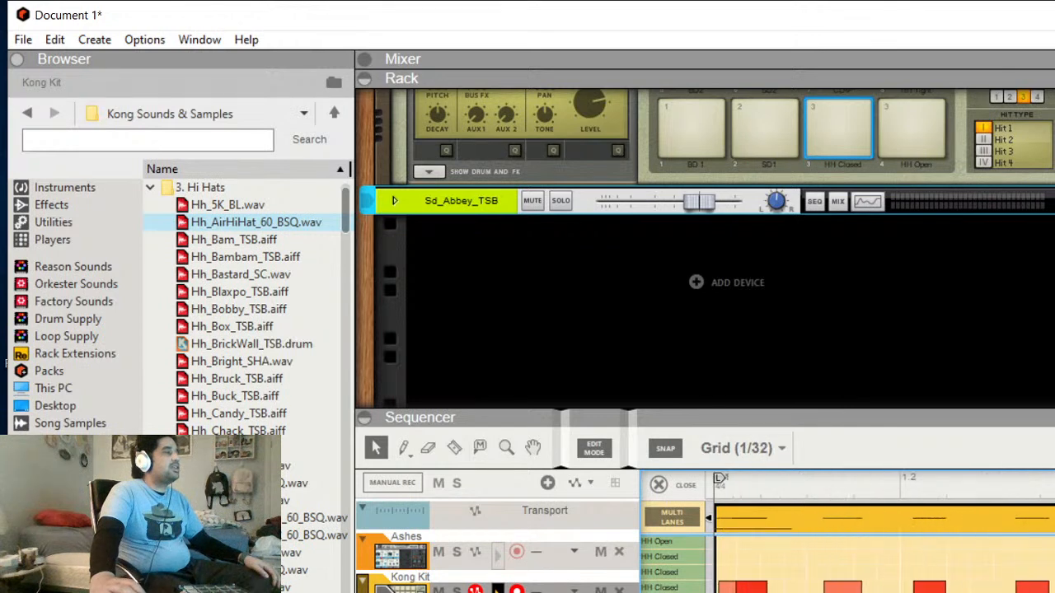
key("h")
key("h")
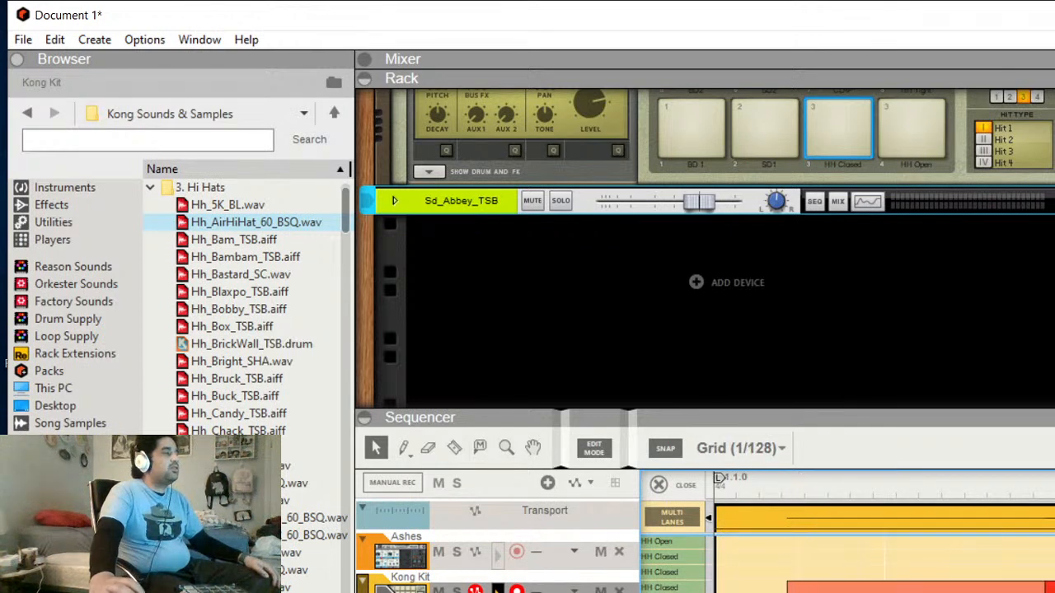
key("space")
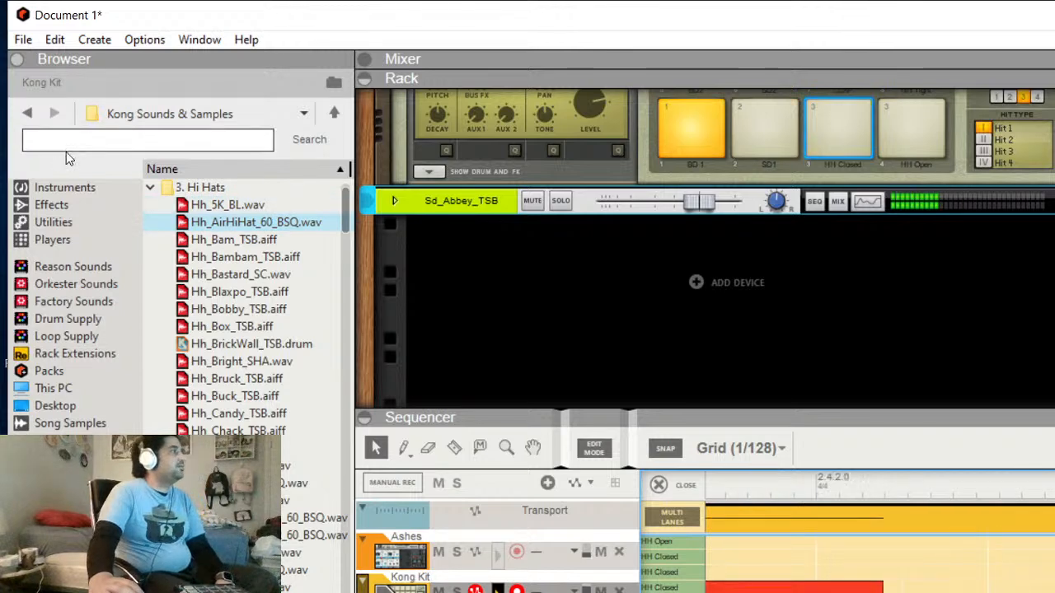
Browse the 2 Bass category of the Reason Sounds, checking Electric Bass and opening the Synth Bass patch folder.
left_click(62, 190)
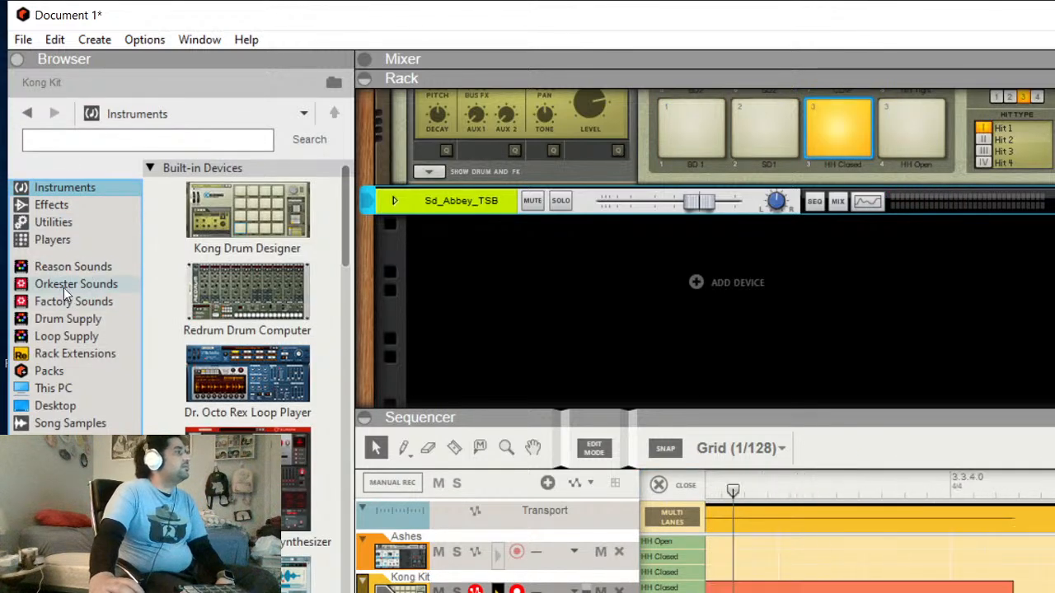
left_click(72, 269)
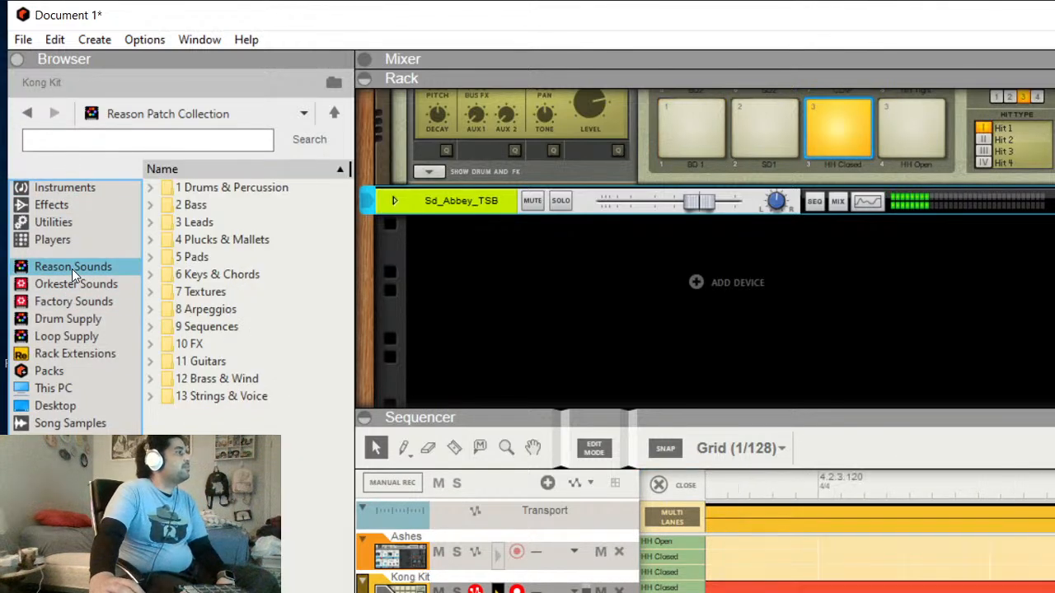
left_click(149, 208)
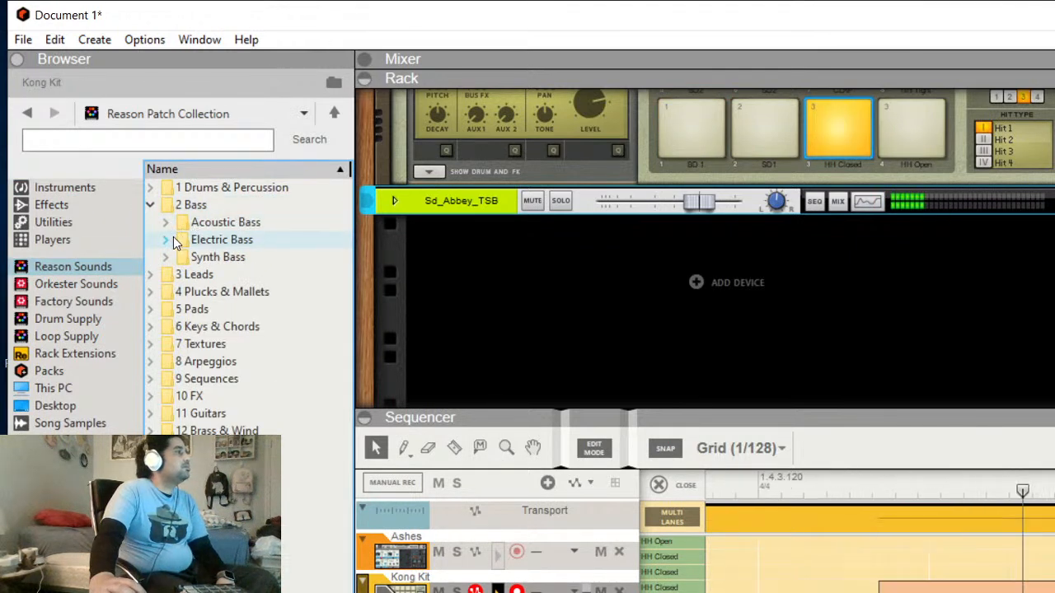
double_click(173, 240)
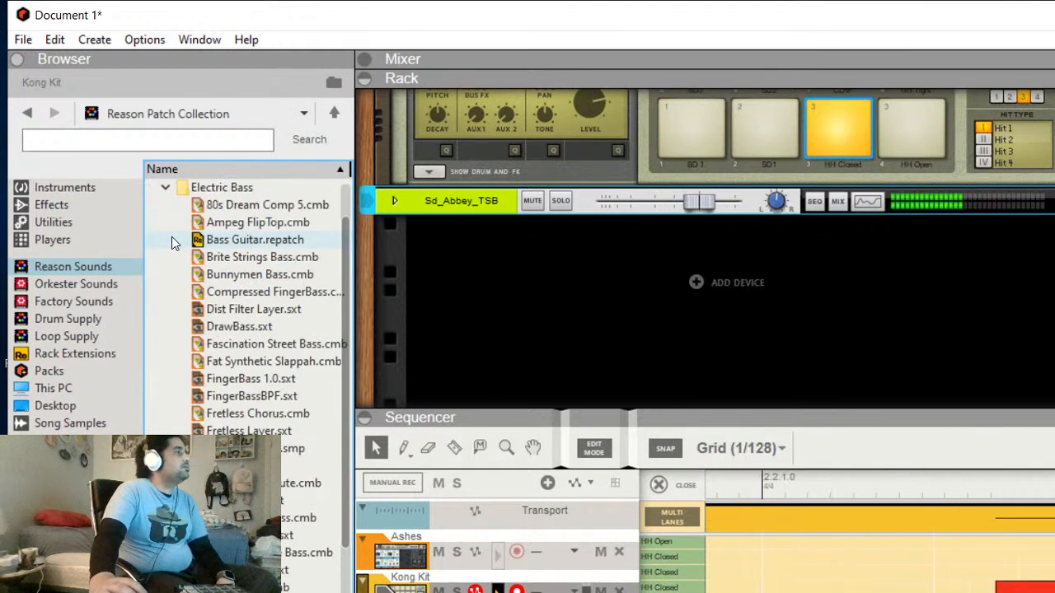
left_click(170, 192)
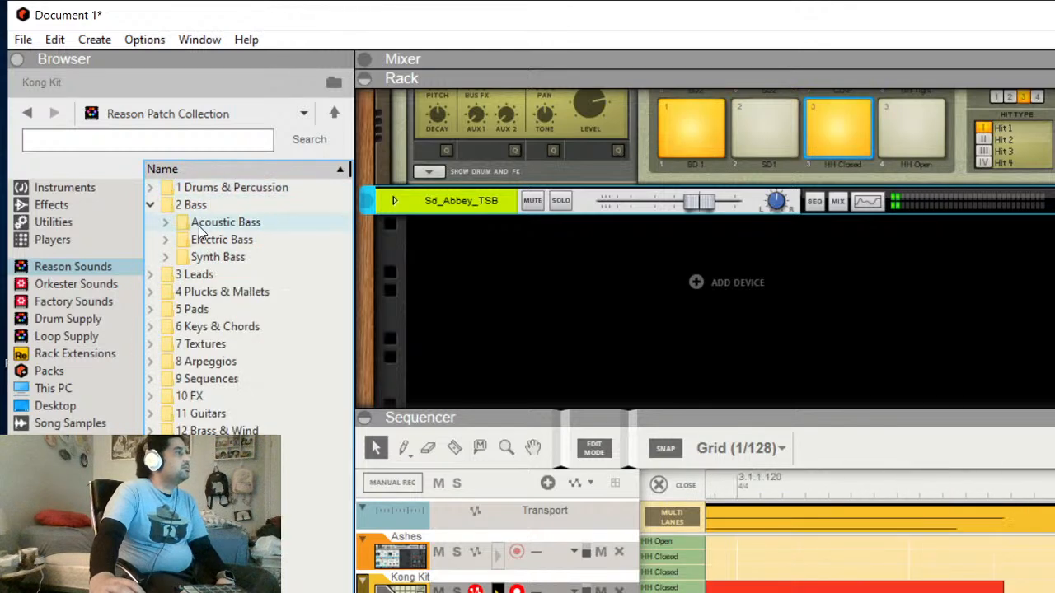
double_click(164, 259)
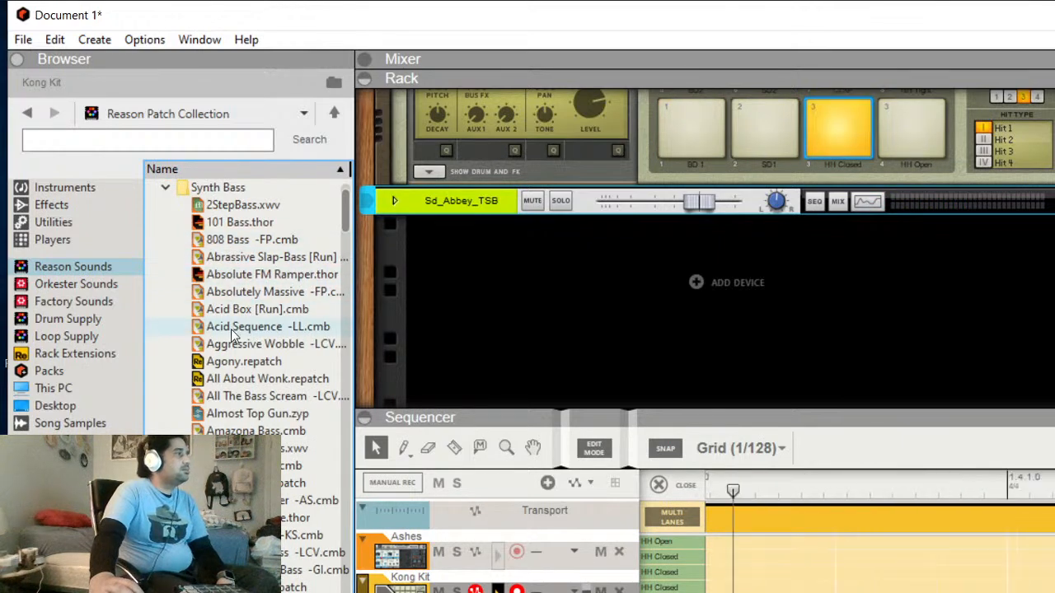
Find Sub Bass.sxt among the Synth Bass patches and add it to the rack as a new NN-XT instrument below Sd_Abbey_TSB.
scroll(231, 329, "down", 20)
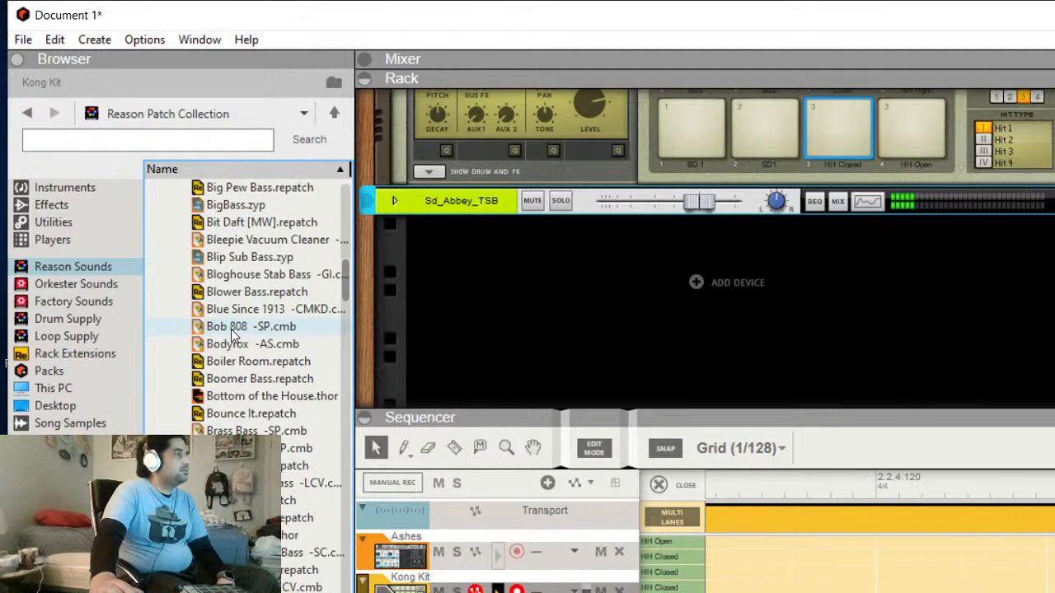
scroll(230, 329, "down", 20)
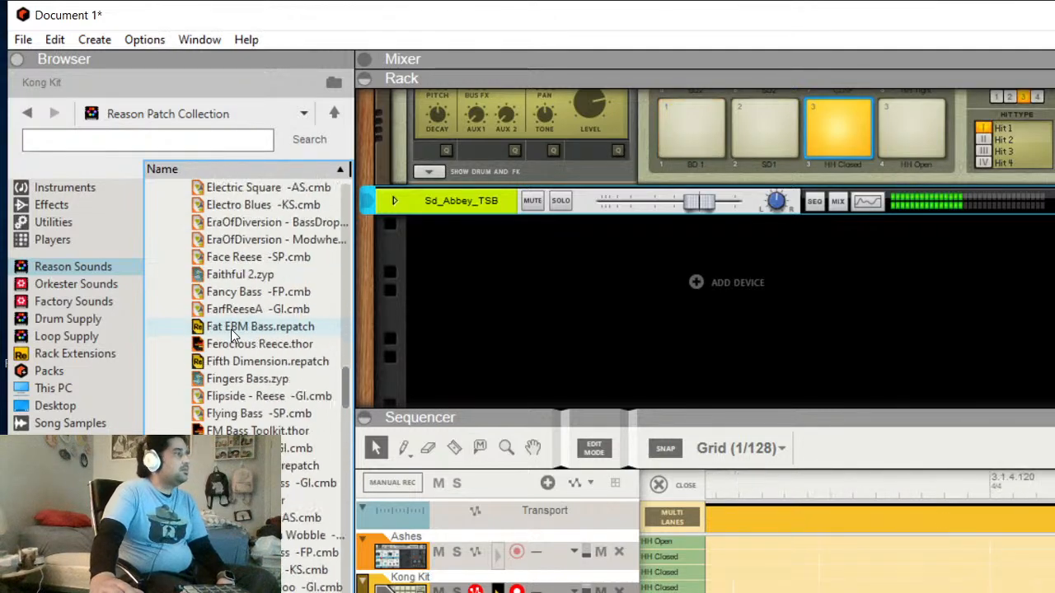
scroll(231, 329, "down", 20)
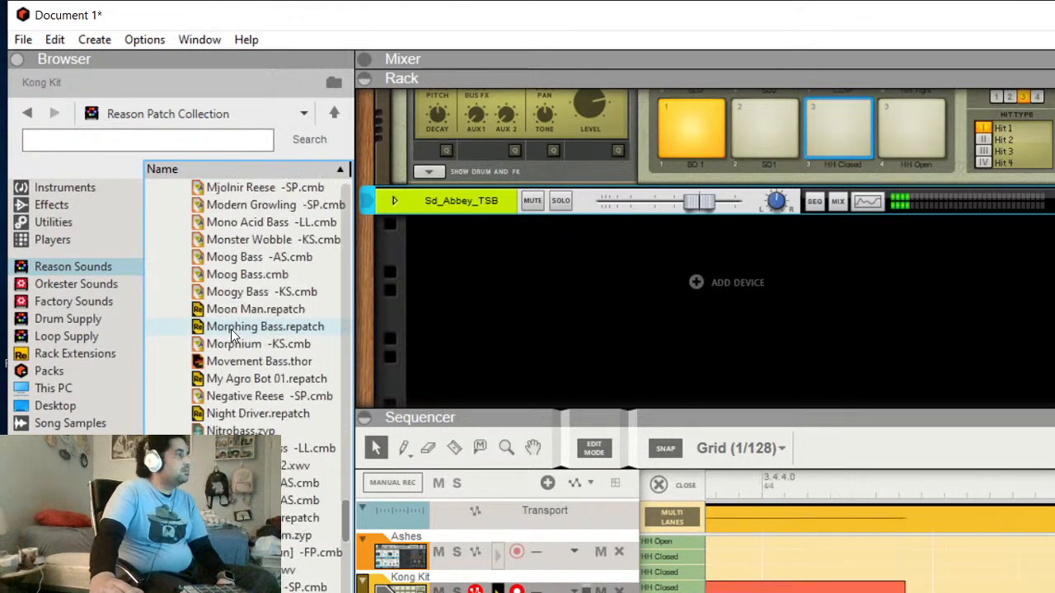
scroll(231, 329, "down", 20)
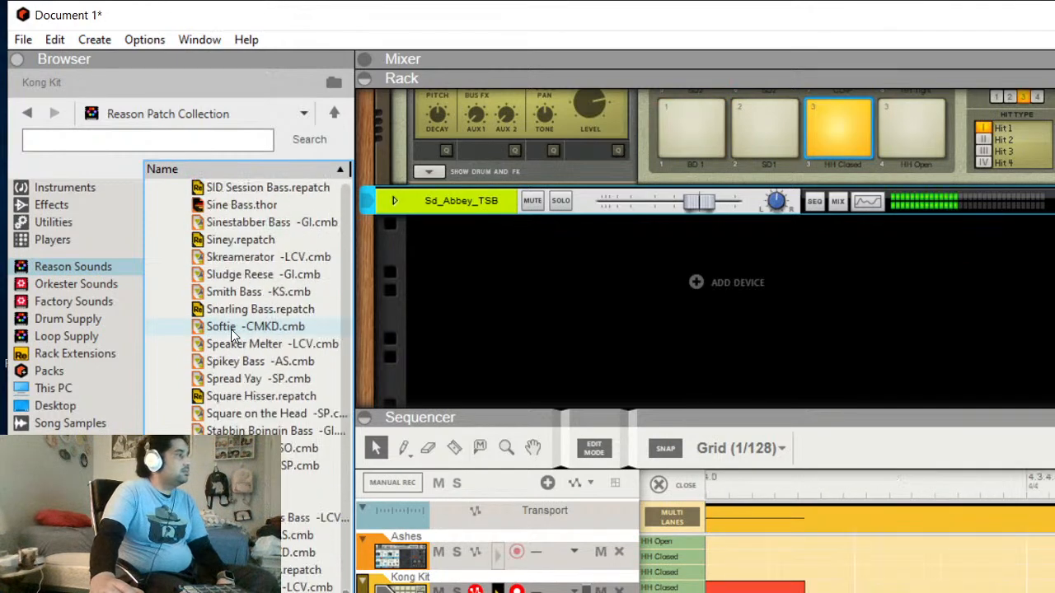
scroll(231, 329, "down", 3)
scroll(231, 329, "up", 12)
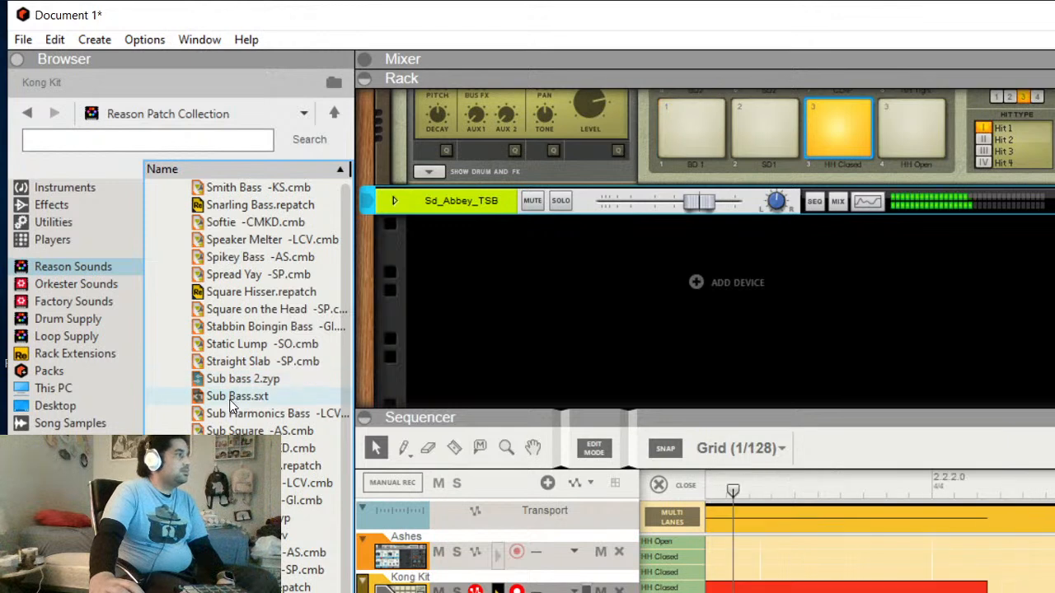
left_click_drag(233, 399, 472, 314)
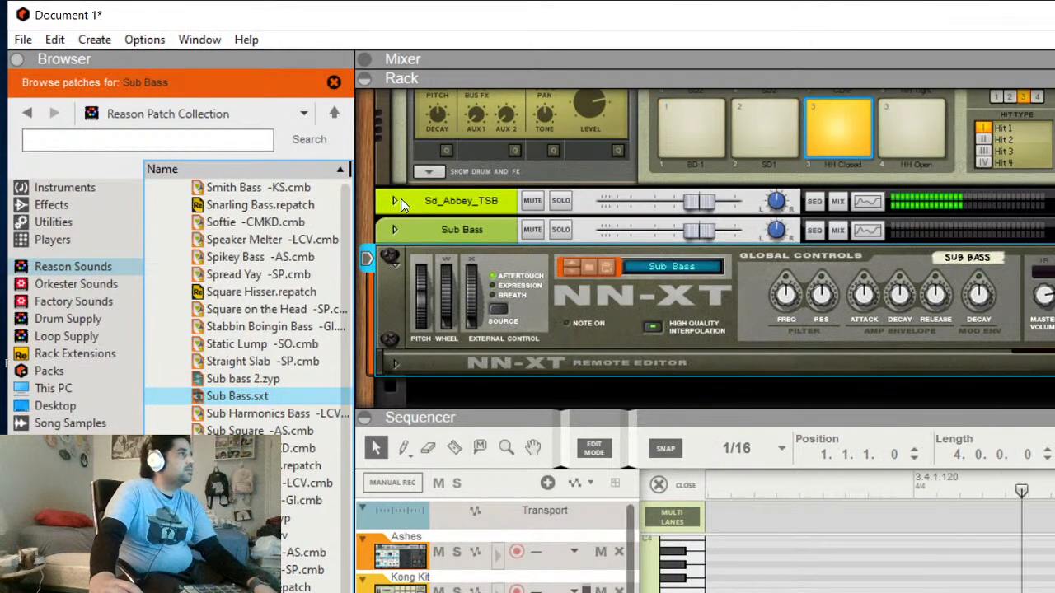
Cut the Sd_Abbey_TSB audio track from the rack and undo the cut.
right_click(395, 205)
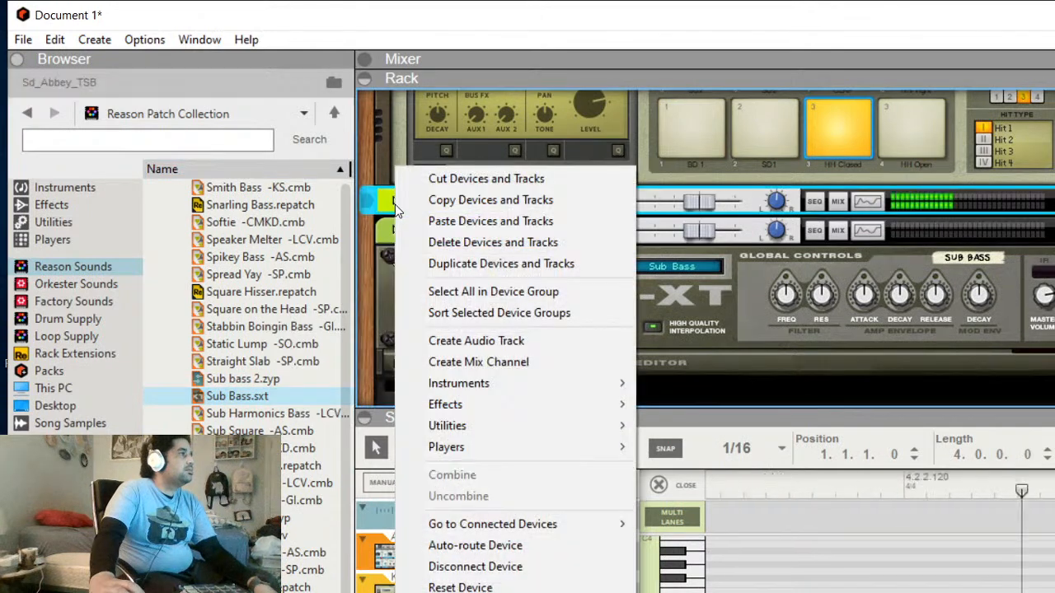
left_click(435, 177)
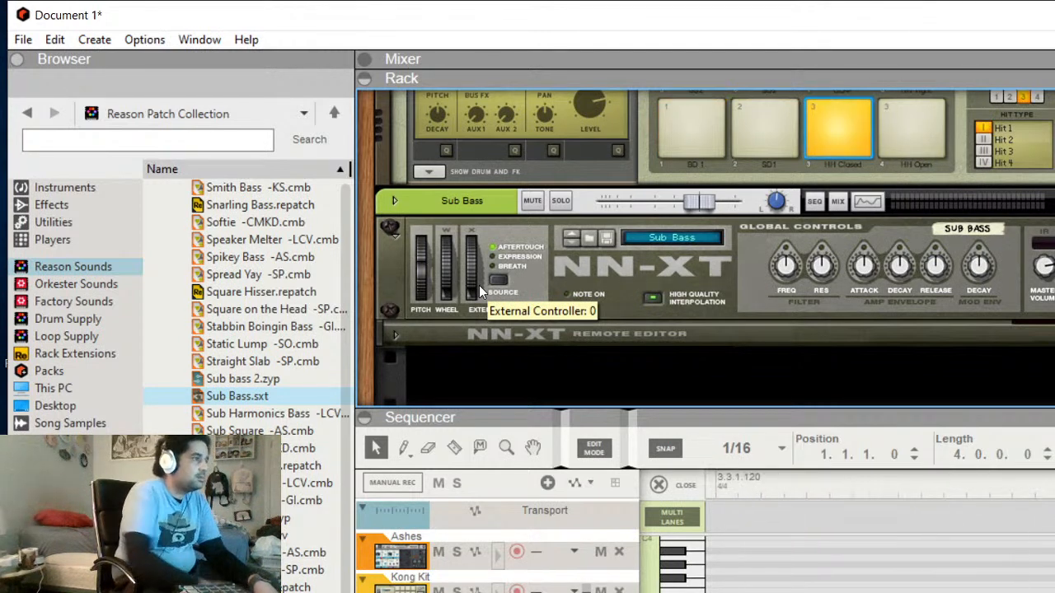
left_click(59, 43)
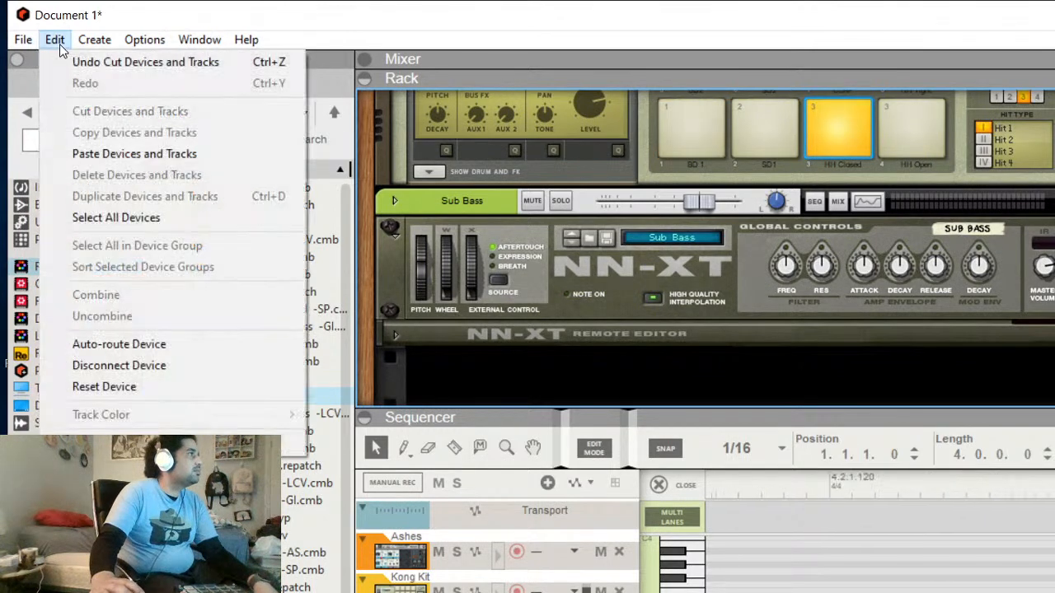
left_click(62, 54)
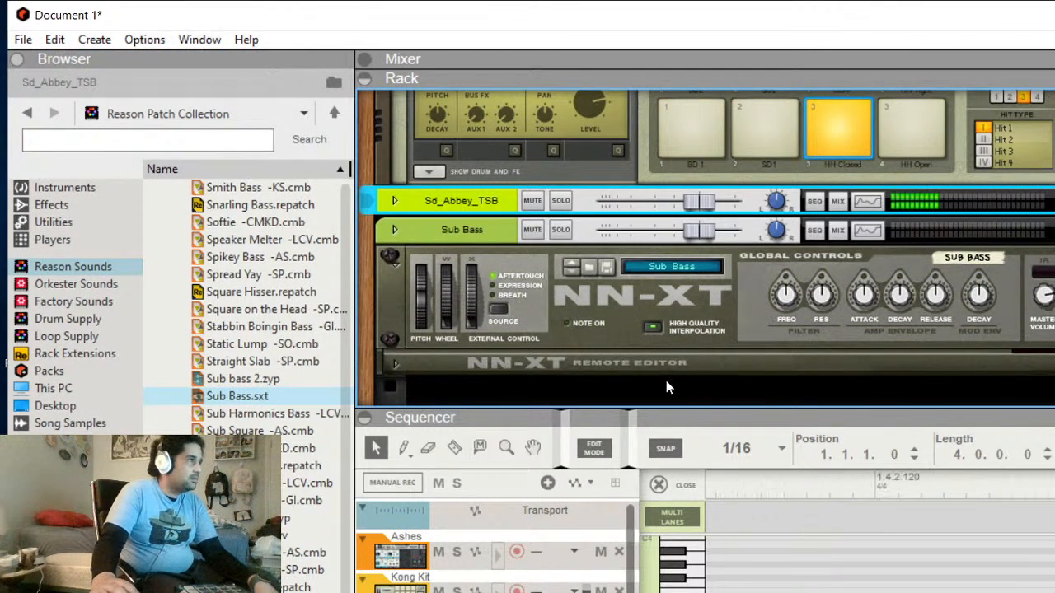
Record a Sub Bass part over the loop with the Sub Bass NN-XT as the target and leave the clip editing view.
left_click(396, 315)
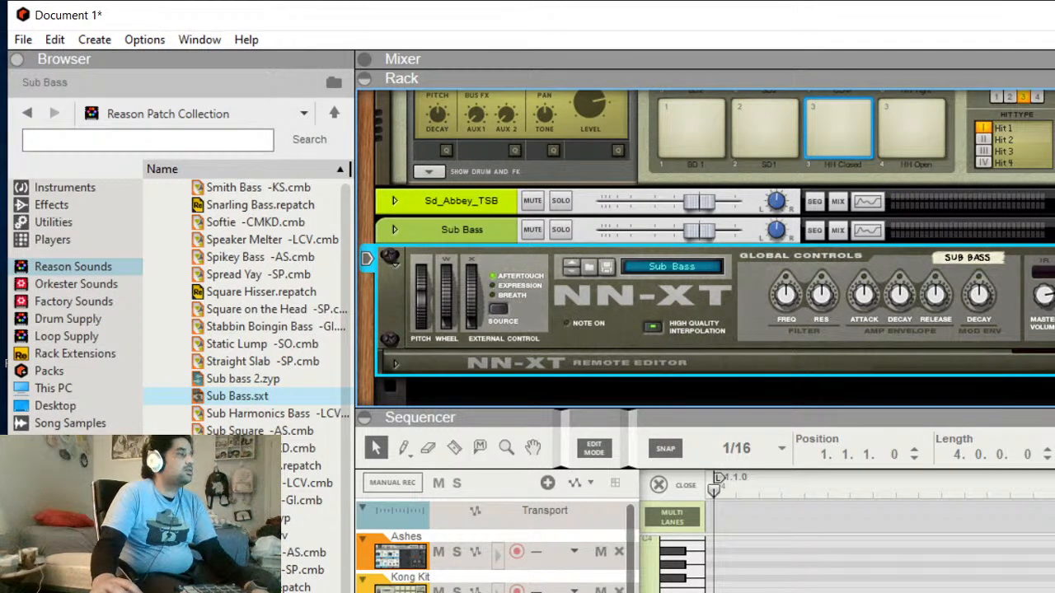
left_click(882, 517)
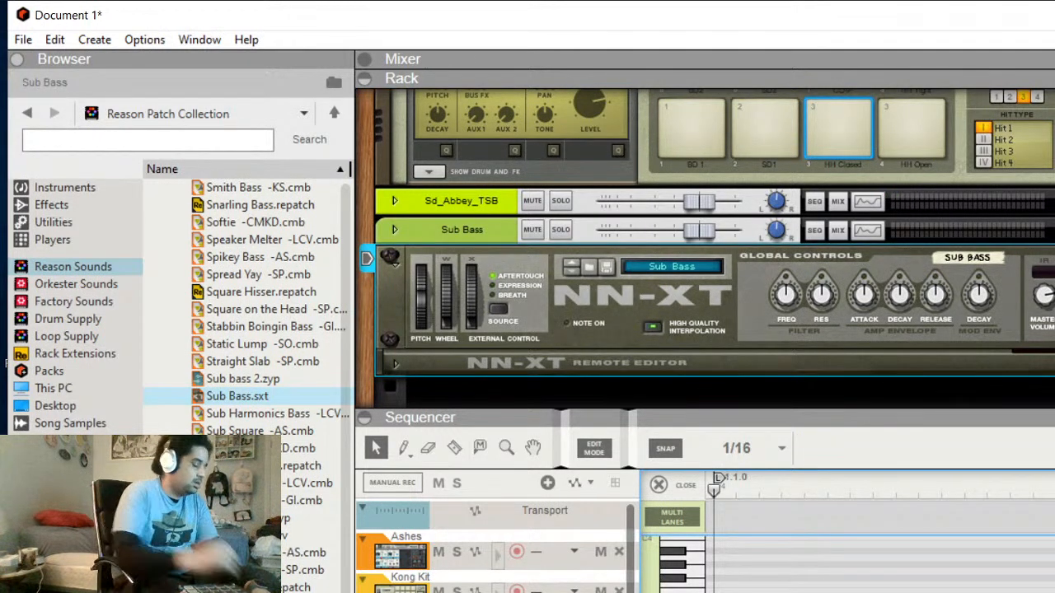
key("ctrl+Return")
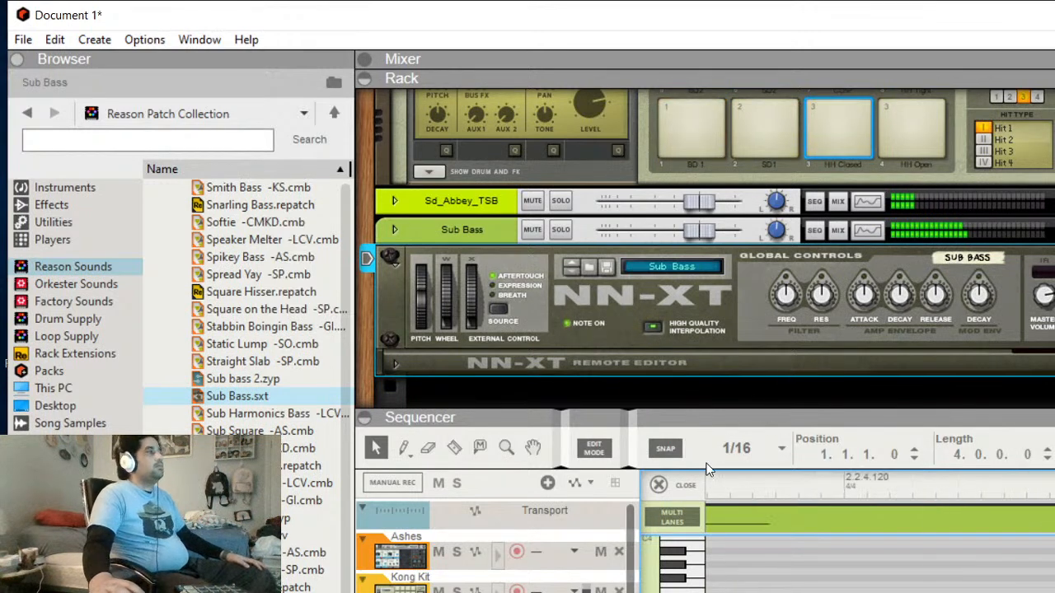
left_click(657, 485)
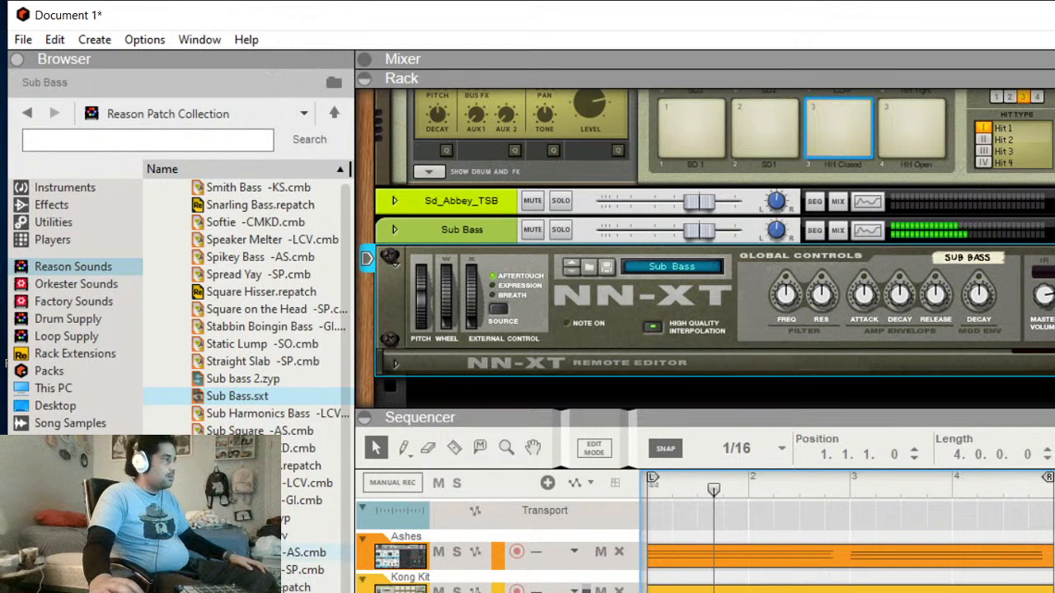
Collapse the Synth Bass and 2 Bass folders in Reason Sounds and expand 12 Brass & Wind.
left_click(61, 271)
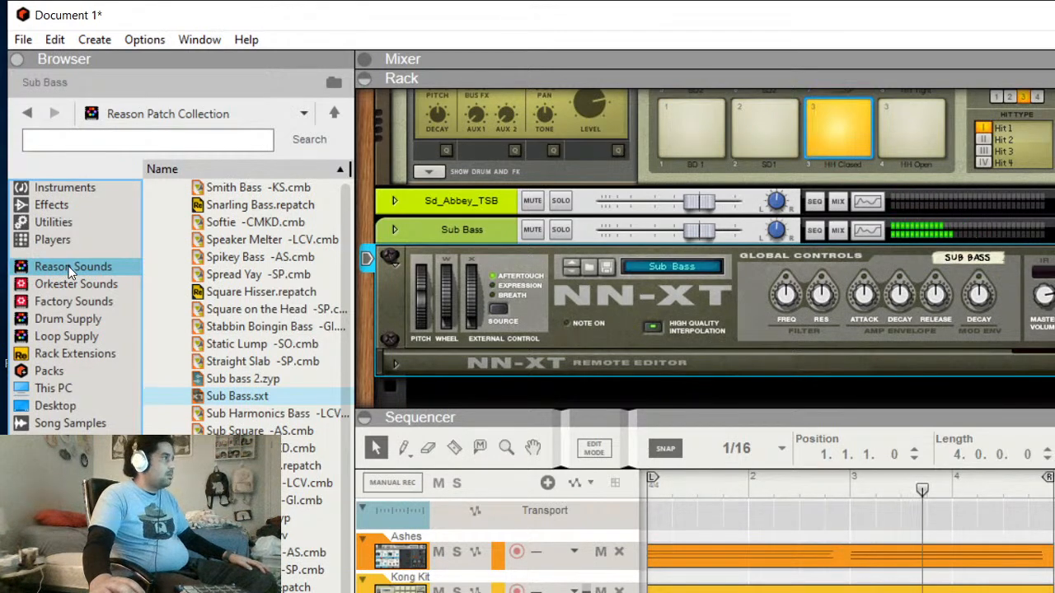
scroll(186, 226, "up", 5)
scroll(184, 221, "up", 15)
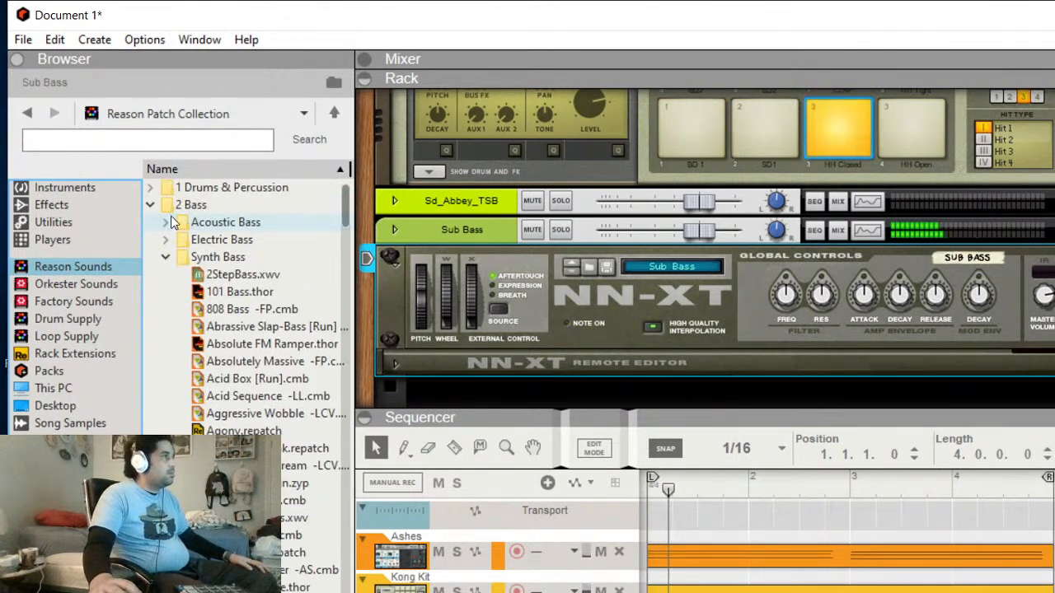
left_click(163, 255)
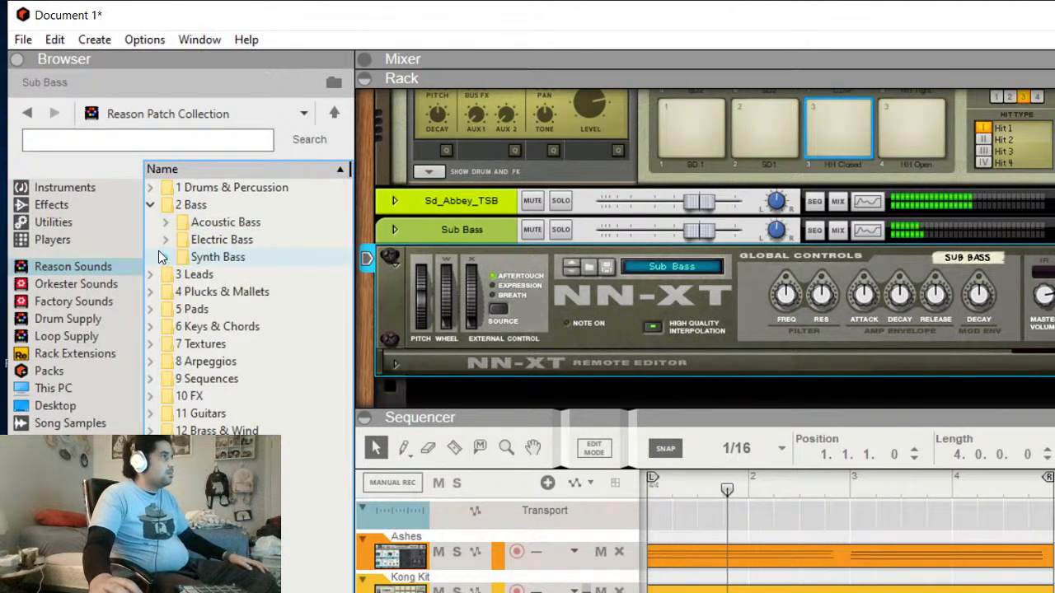
left_click(151, 203)
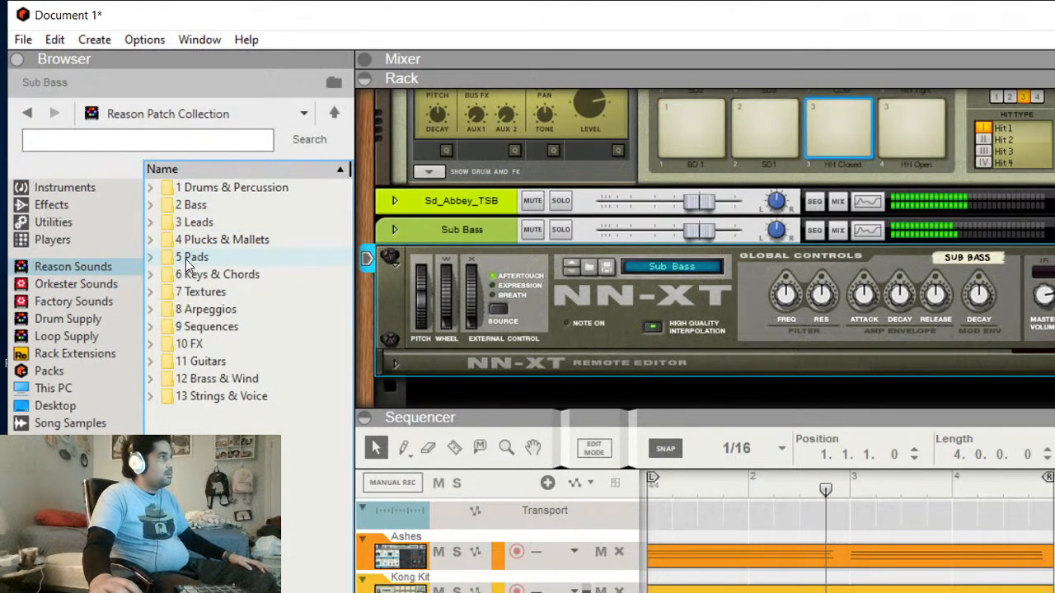
left_click(149, 378)
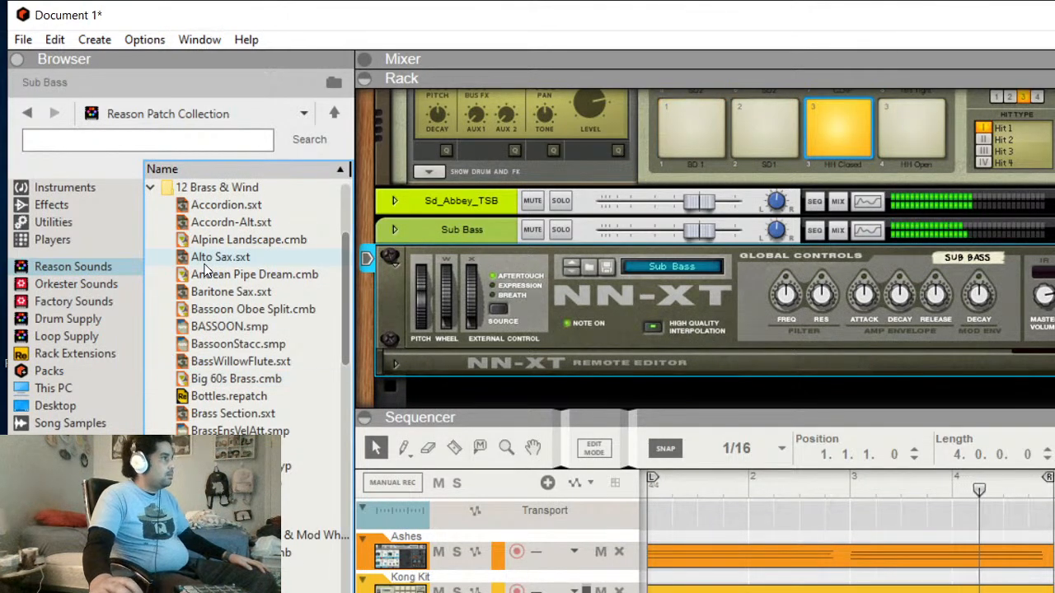
Find Old Brass Section.cmb among the Brass & Wind patches and add it to the rack below the Sub Bass NN-XT.
scroll(198, 414, "down", 15)
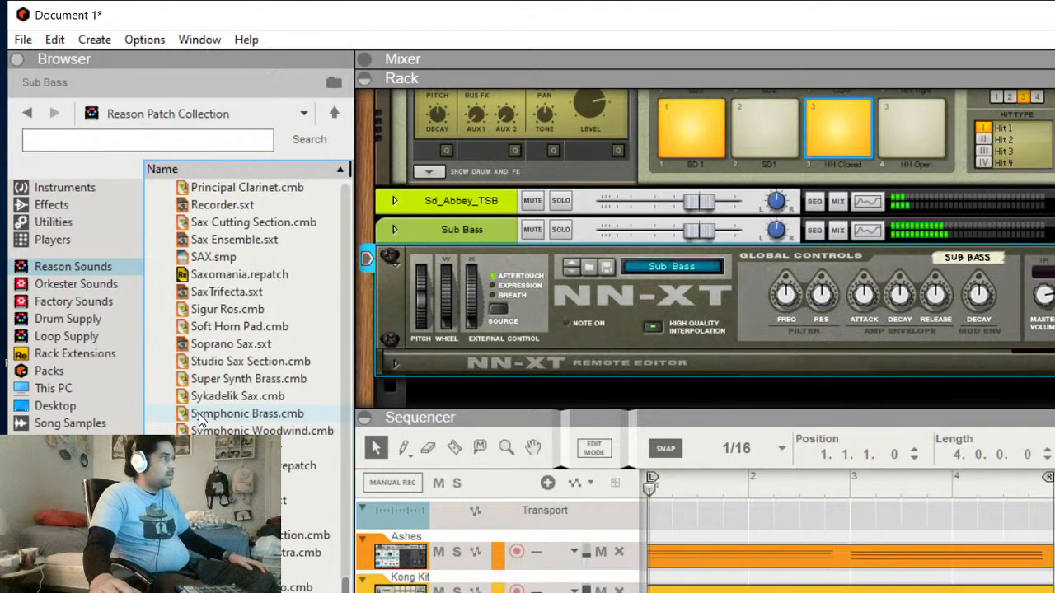
scroll(199, 413, "up", 4)
scroll(198, 414, "up", 2)
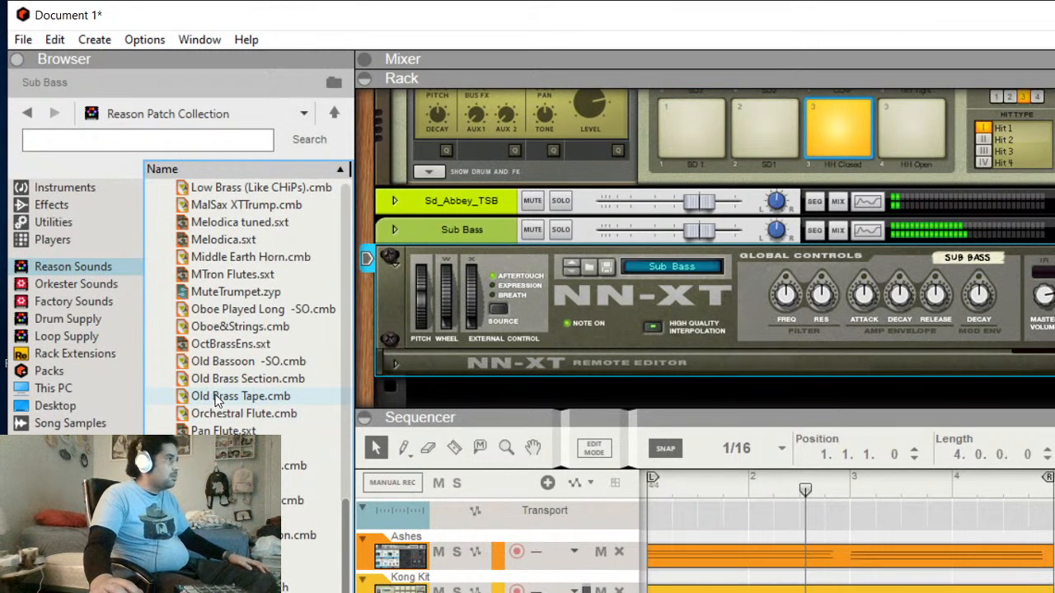
scroll(429, 354, "down", 4)
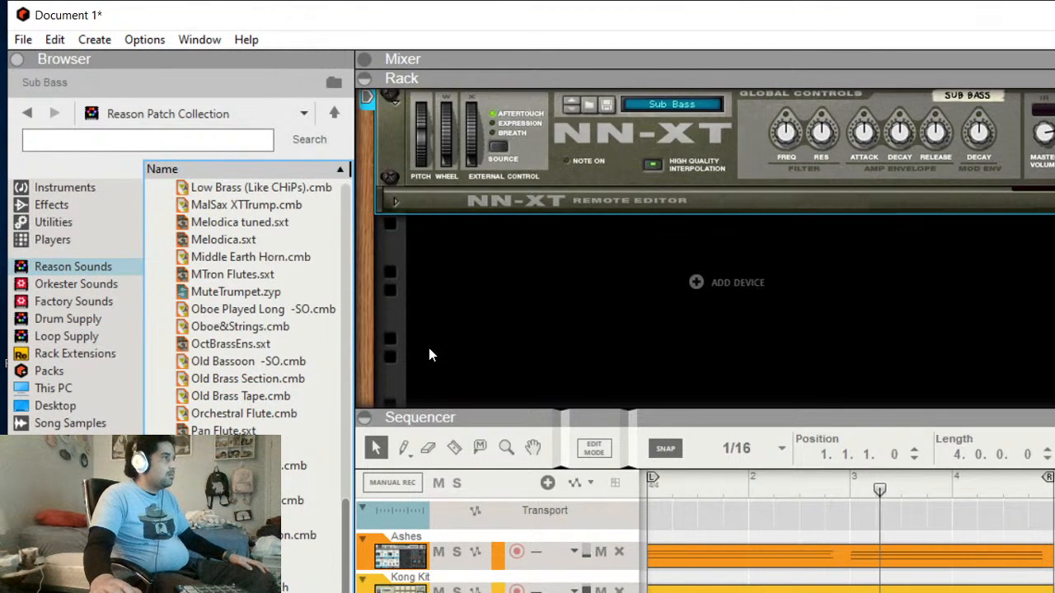
left_click_drag(206, 380, 683, 326)
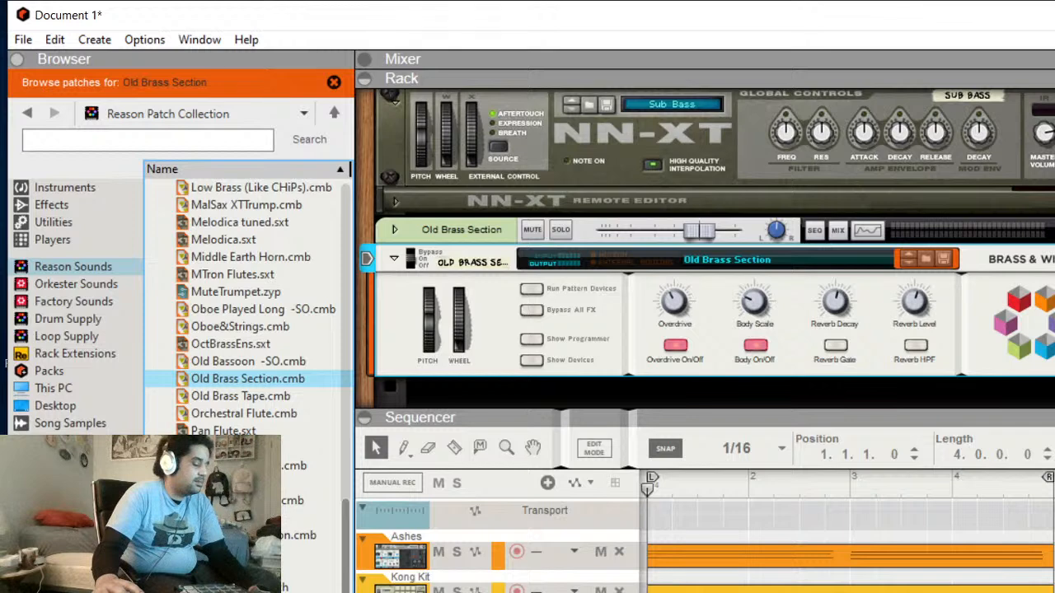
Try recording an Old Brass Section part over the loop and undo the recording.
left_click(849, 518)
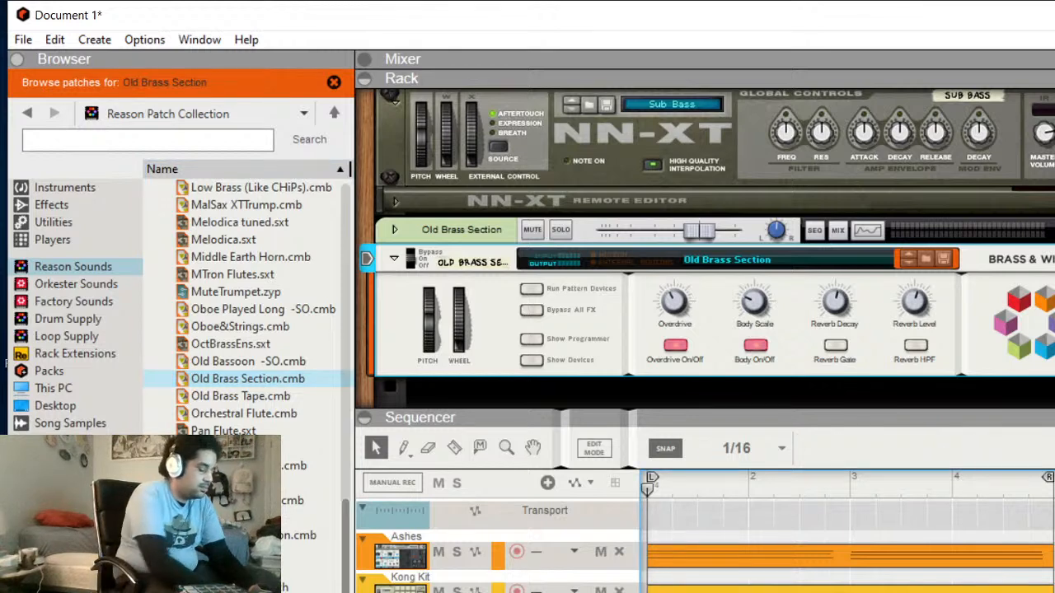
key("space")
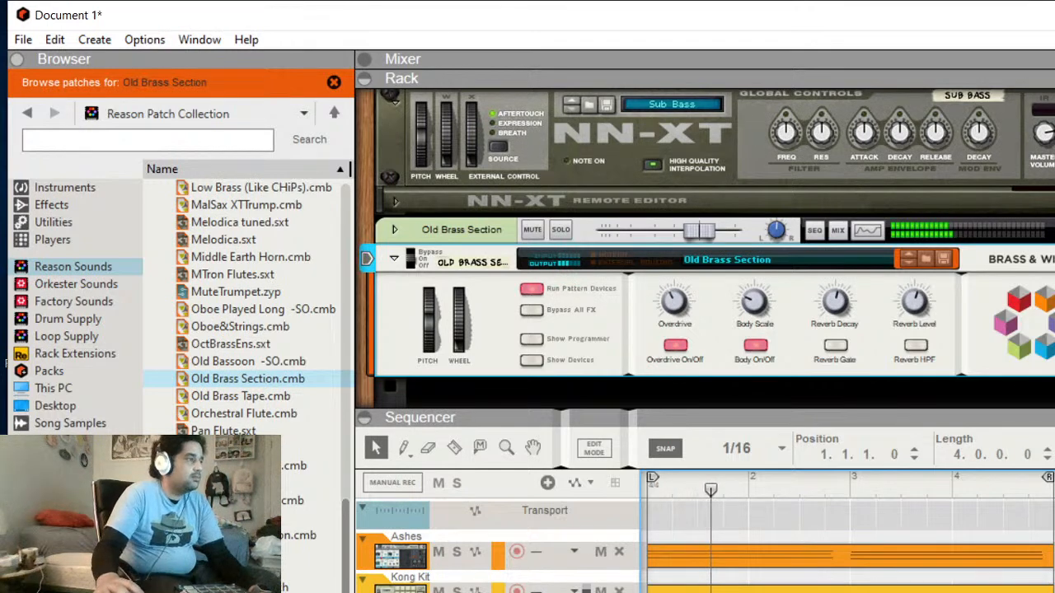
key("space")
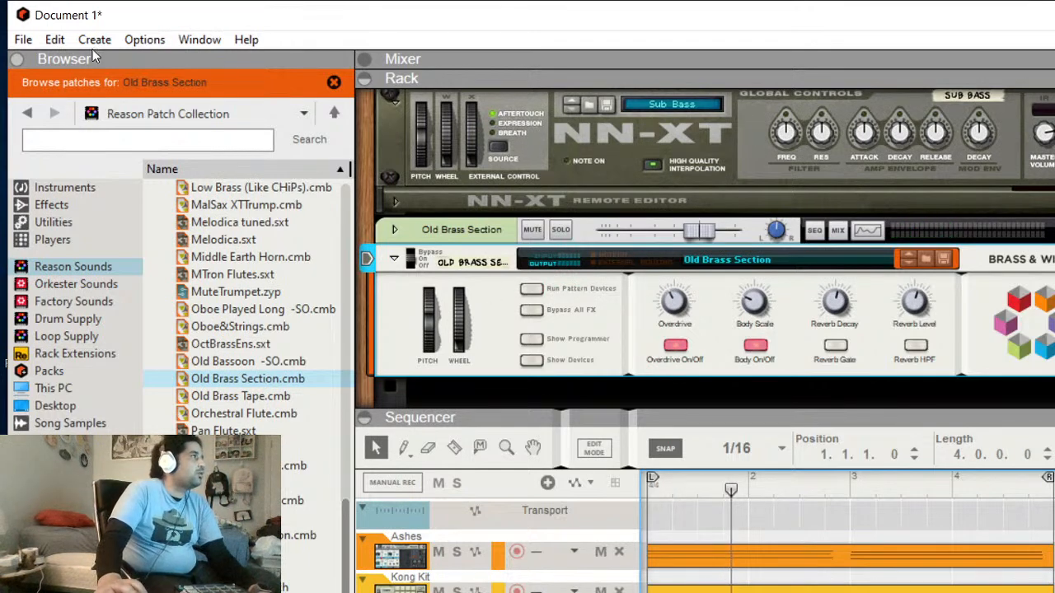
left_click(54, 40)
left_click(87, 65)
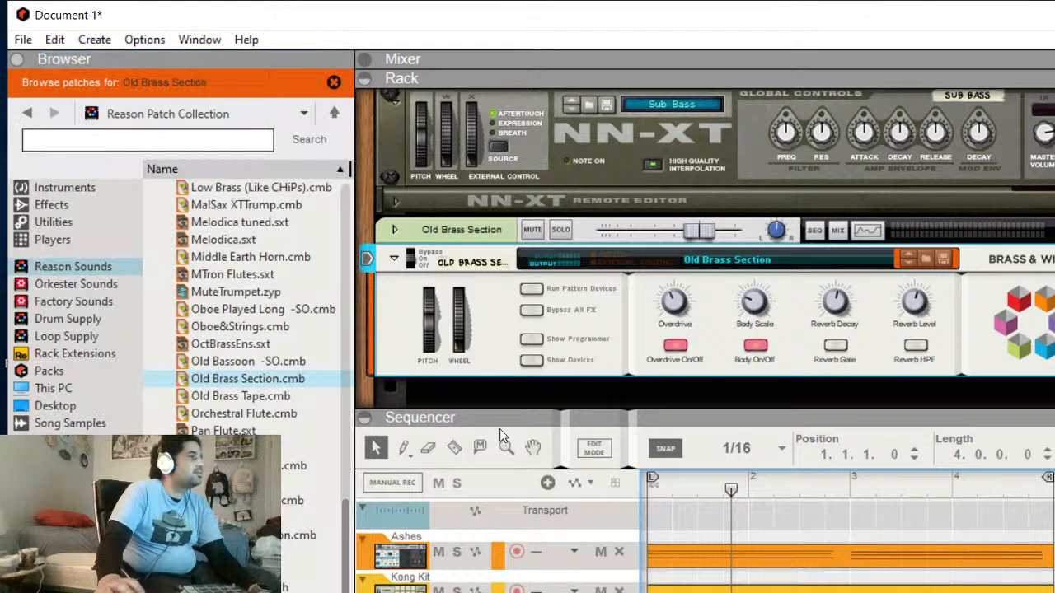
left_click(55, 39)
left_click(65, 65)
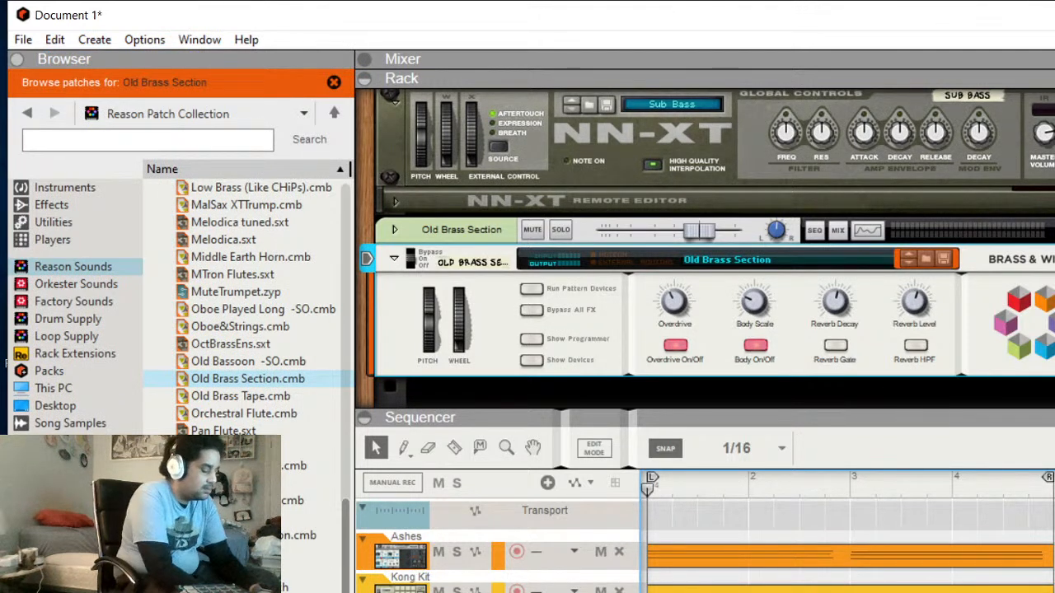
Record another take of the Old Brass Section part and undo the track recording.
key("space")
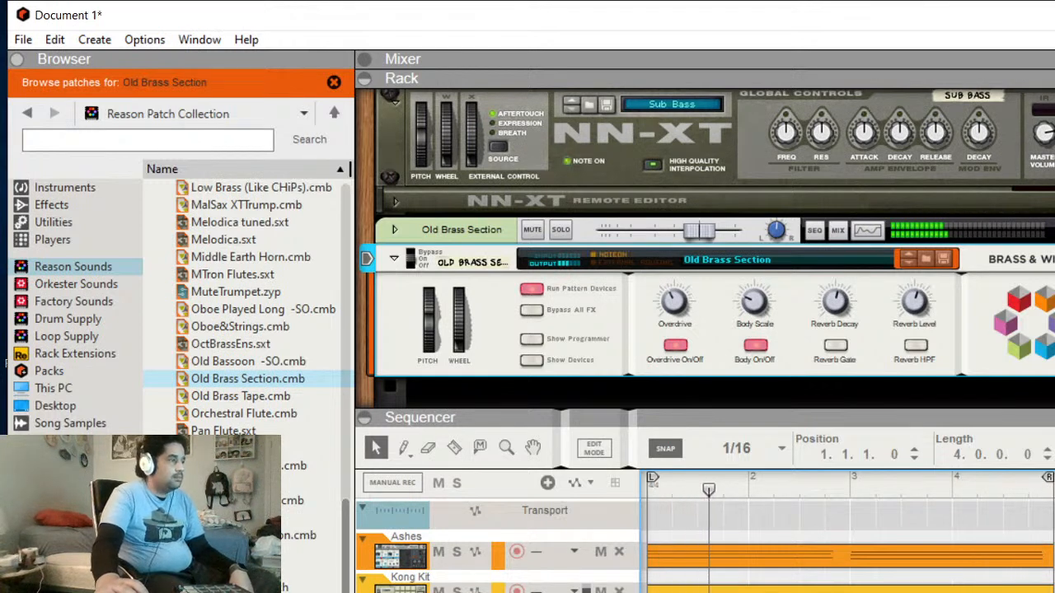
left_click(63, 41)
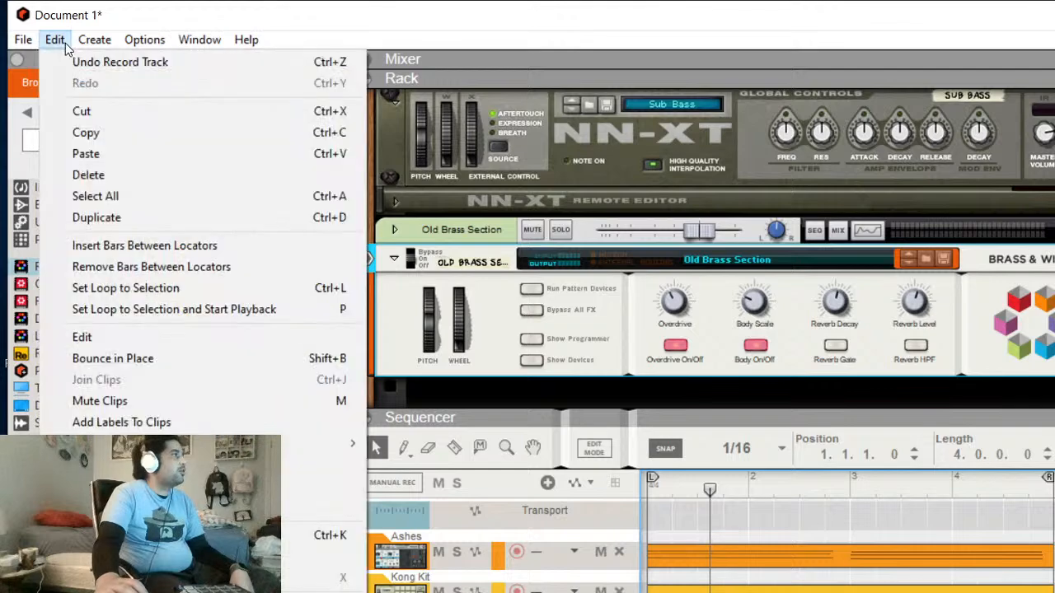
left_click(71, 60)
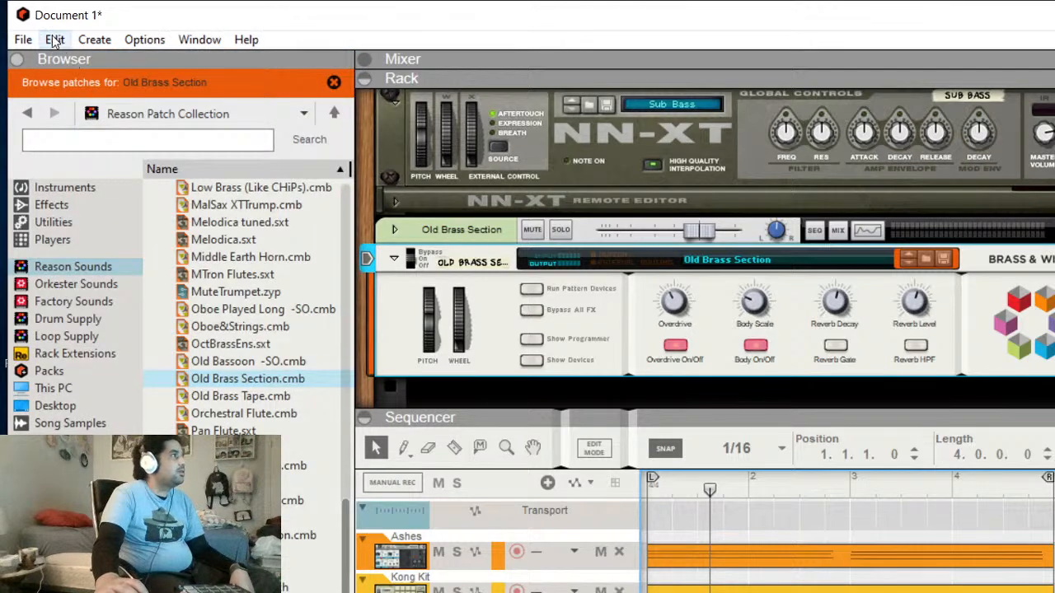
Undo the remaining brass recording and record a new Old Brass Section take from the start of the loop.
left_click(54, 40)
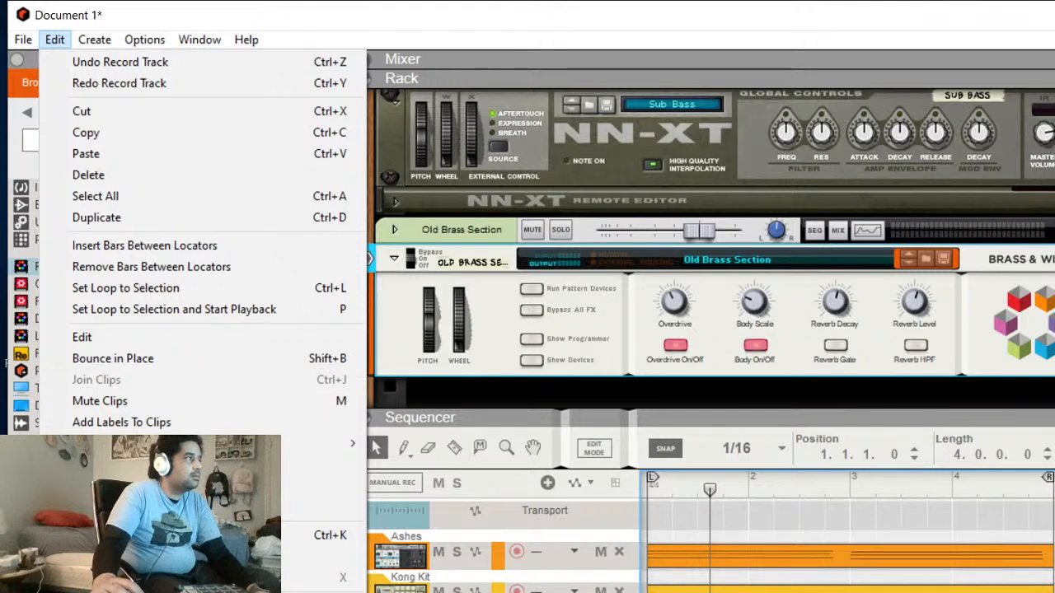
left_click(158, 63)
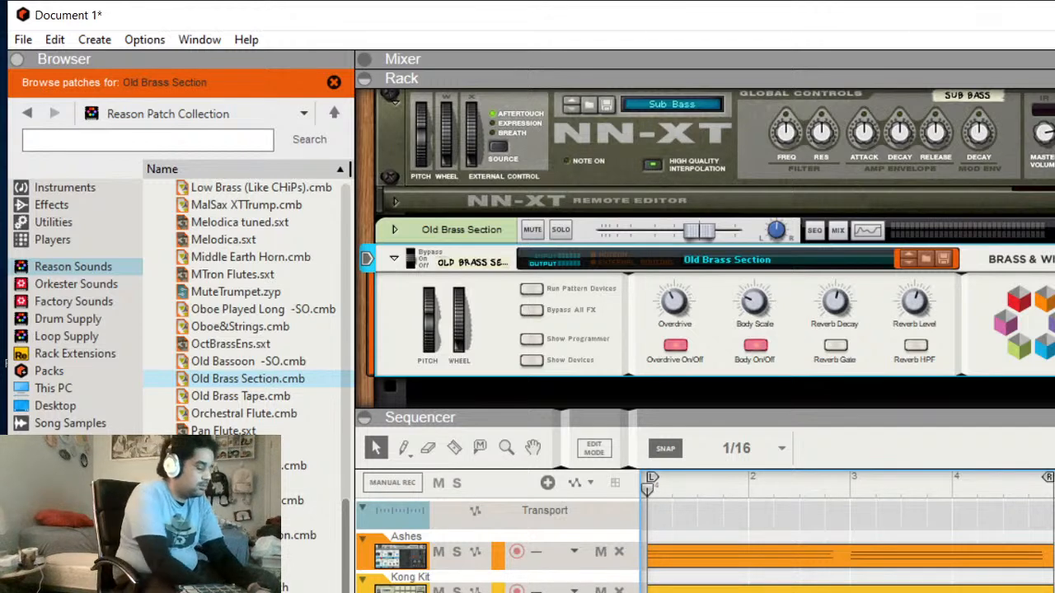
key("space")
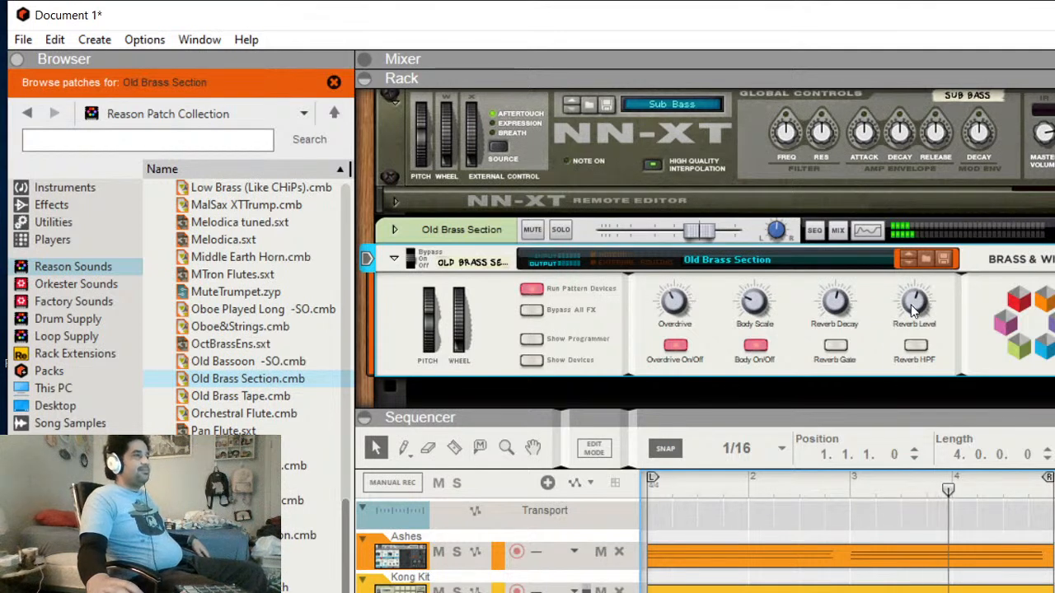
Raise the Old Brass Section's Reverb Level, set Reverb Decay to 81 and enable Reverb Gate and Reverb HPF.
left_click_drag(915, 309, 927, 313)
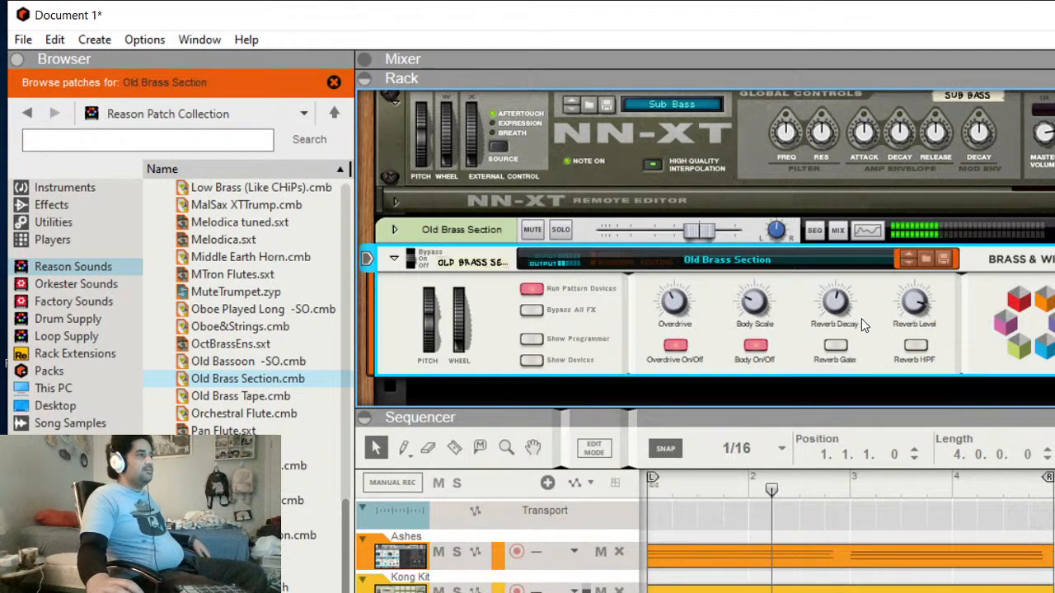
left_click_drag(834, 304, 830, 300)
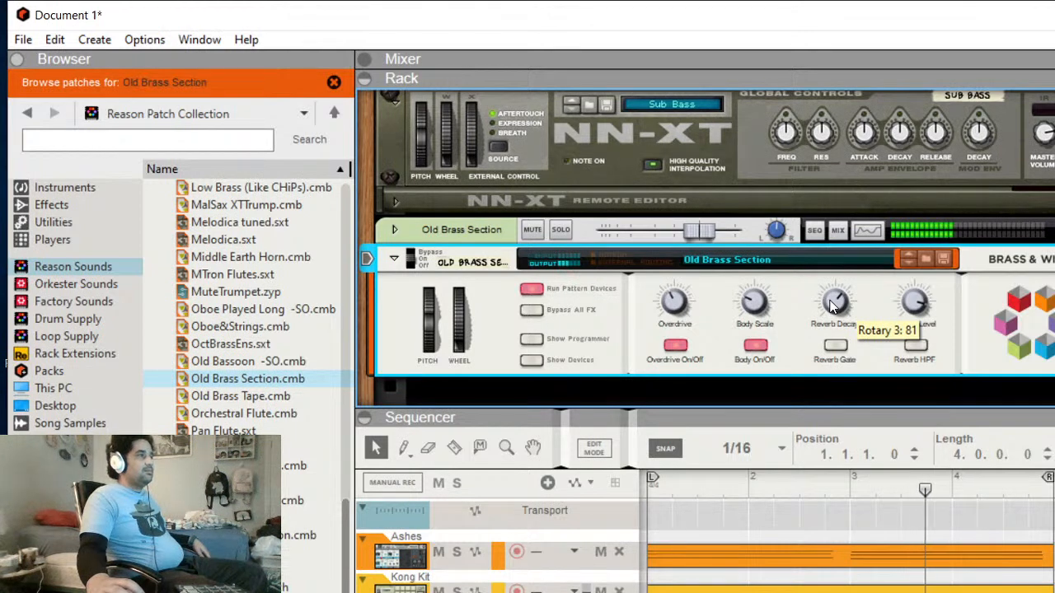
left_click(835, 346)
left_click(917, 346)
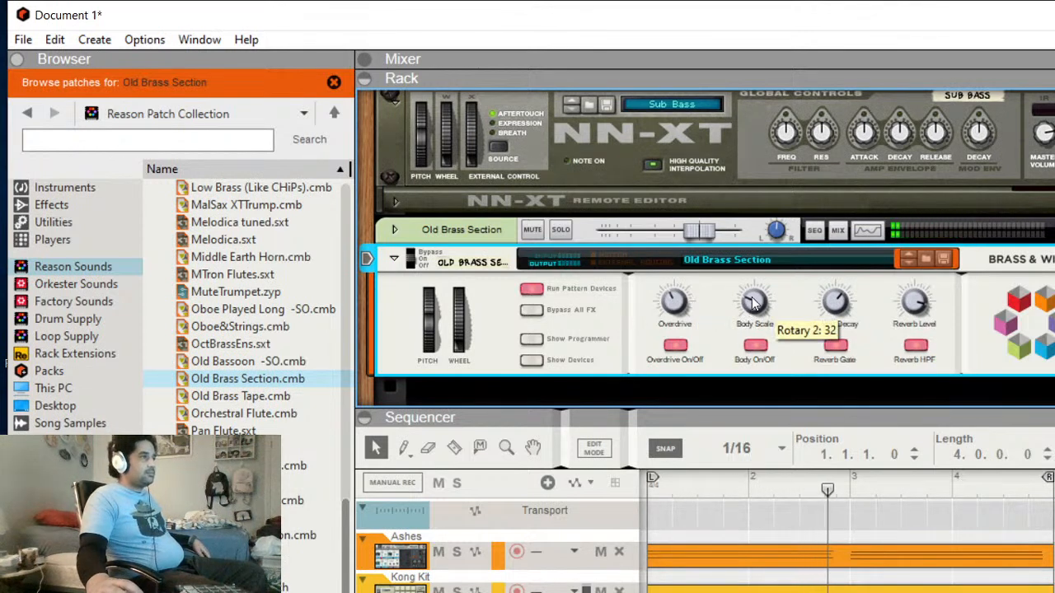
Try the Old Brass Section's Body Scale at 52 and fine-tune its Overdrive between 44 and 54 while the loop plays.
left_click_drag(751, 310, 752, 302)
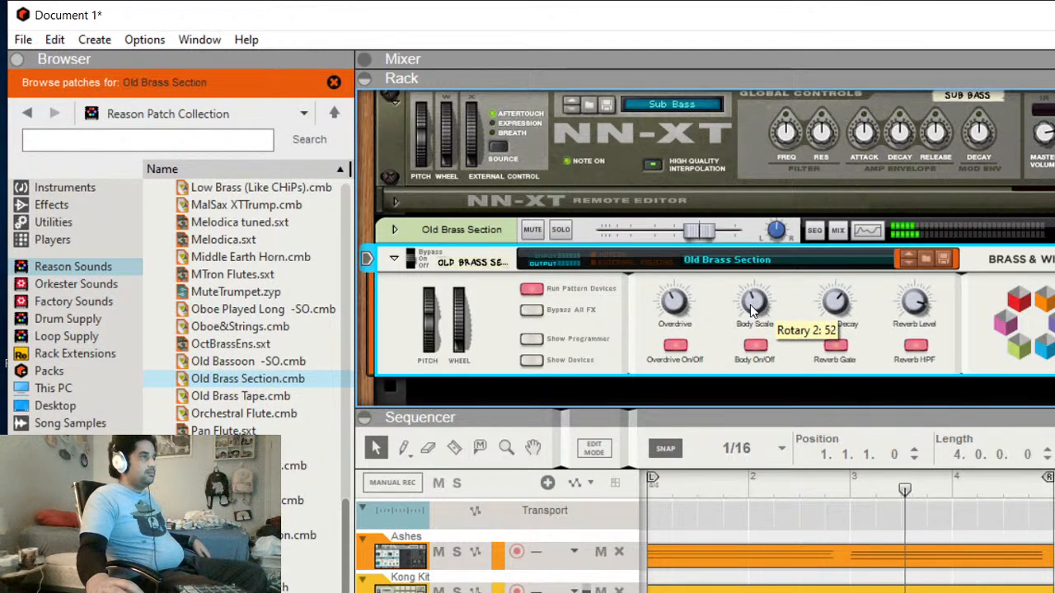
left_click_drag(752, 308, 748, 317)
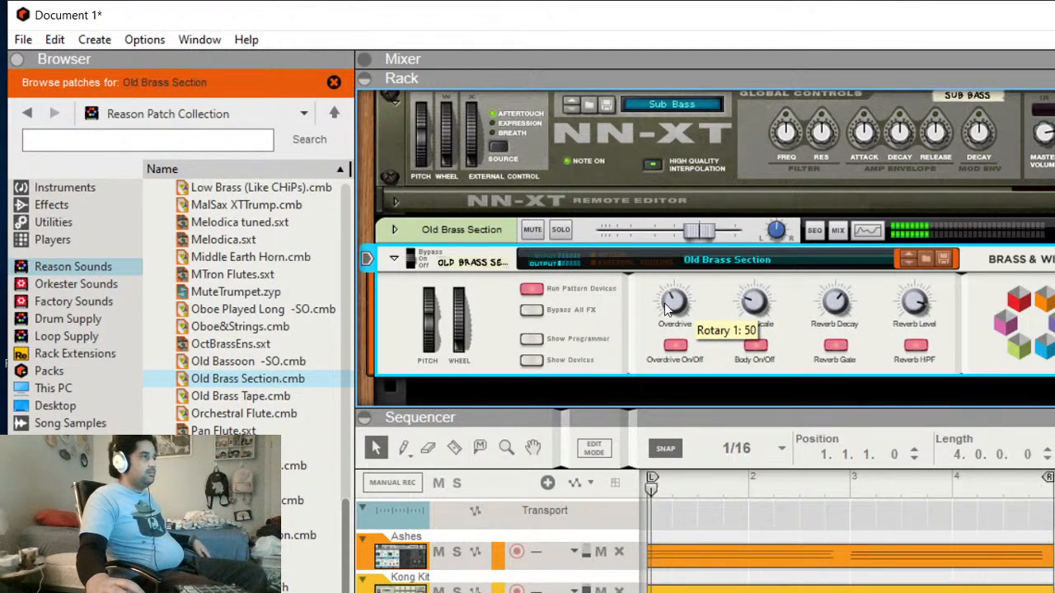
mouse_move(668, 307)
left_mouse_down()
mouse_move(660, 311)
mouse_move(662, 301)
left_mouse_up()
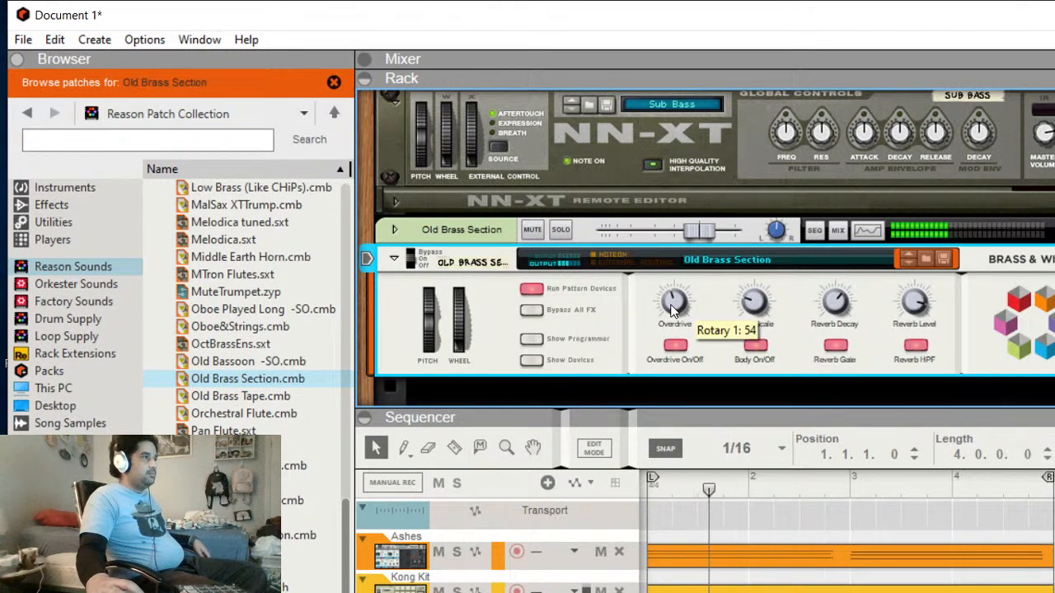
left_click_drag(672, 310, 670, 313)
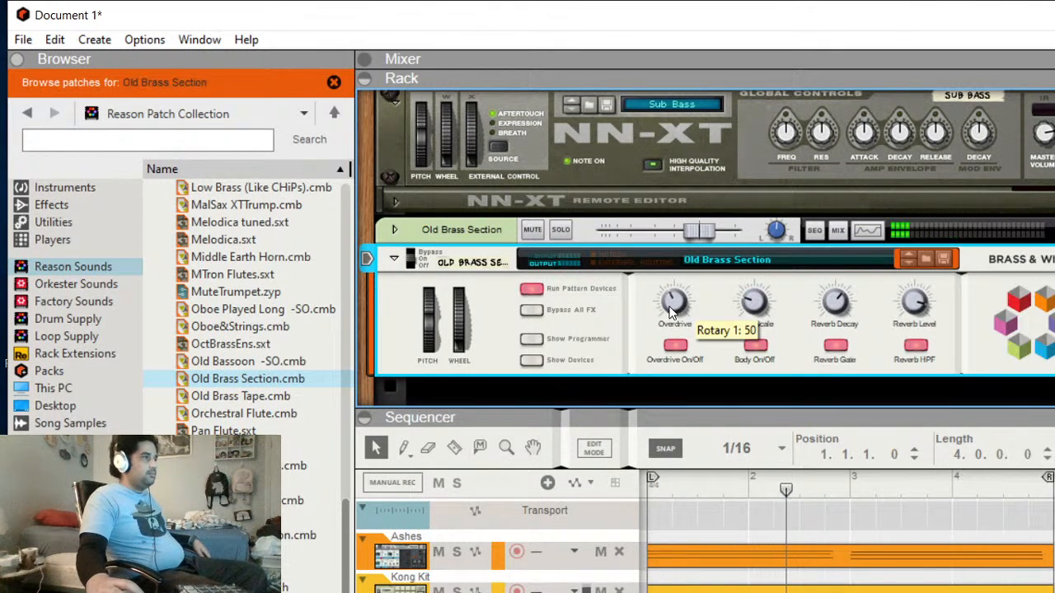
left_click_drag(670, 308, 668, 309)
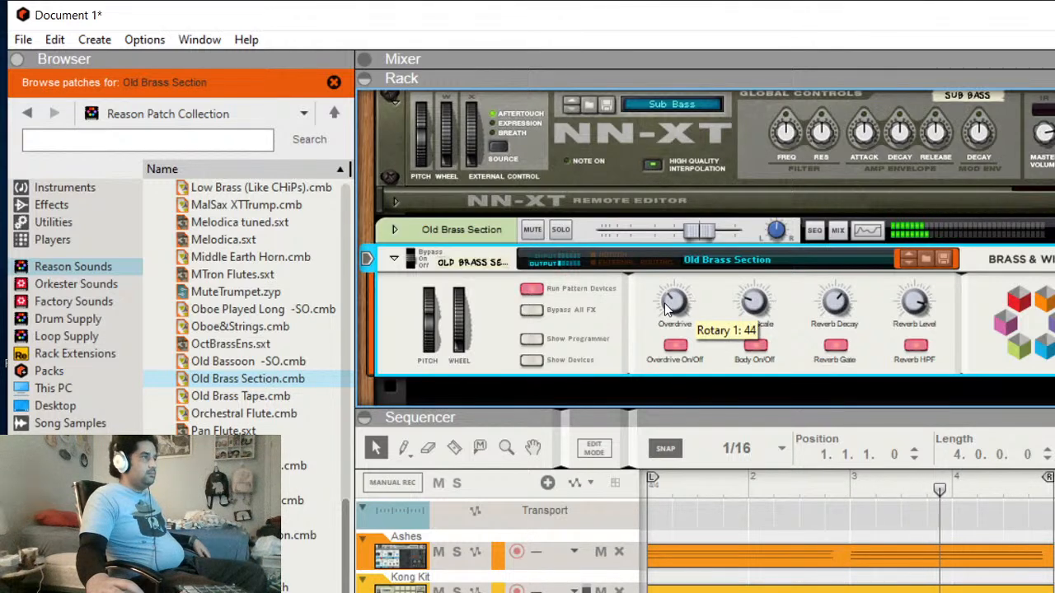
left_click_drag(669, 306, 668, 306)
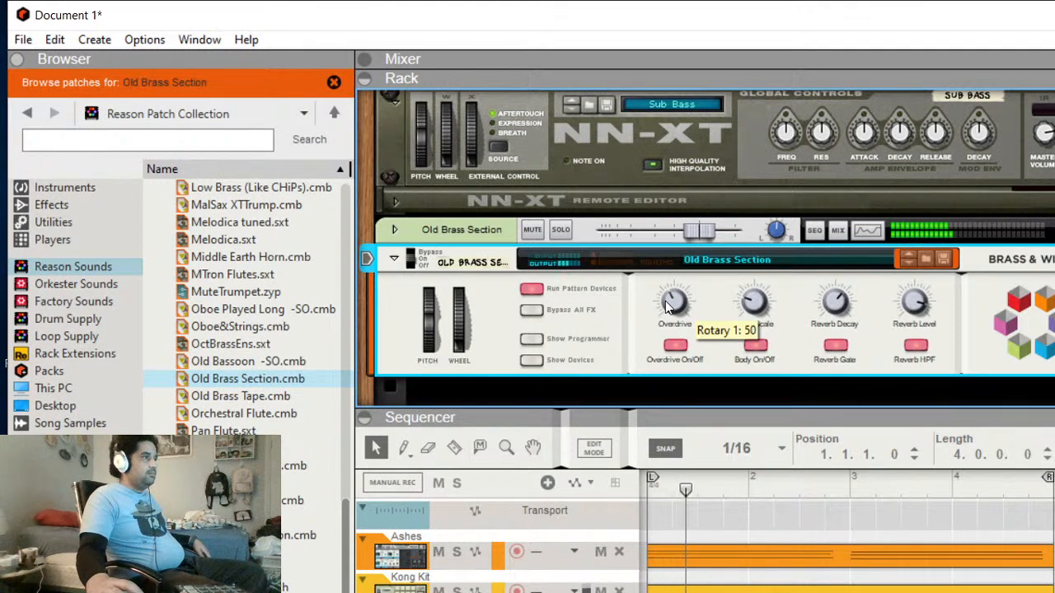
left_click_drag(668, 306, 669, 309)
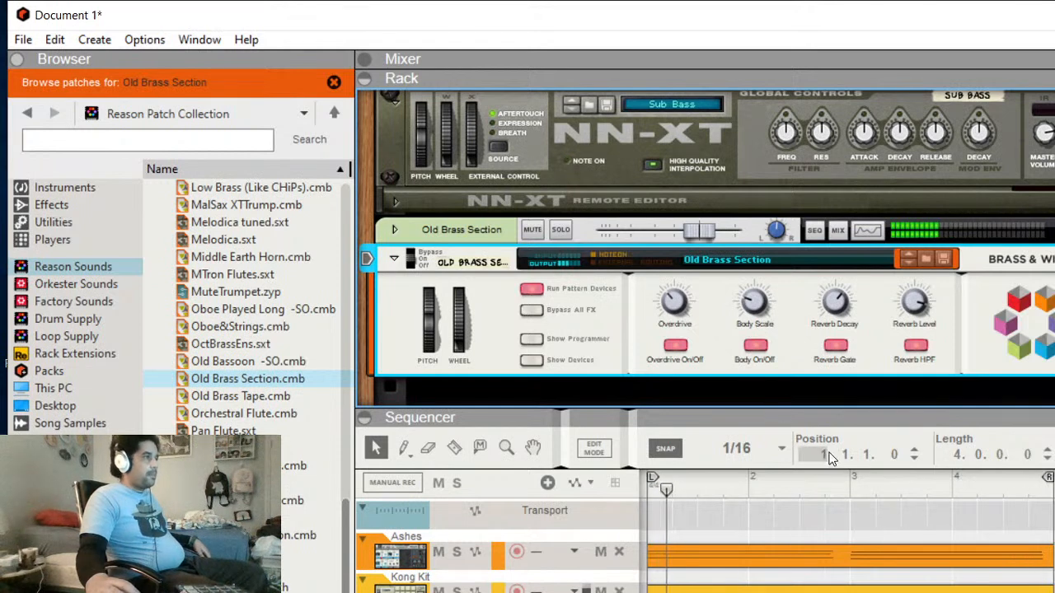
scroll(847, 539, "down", 1)
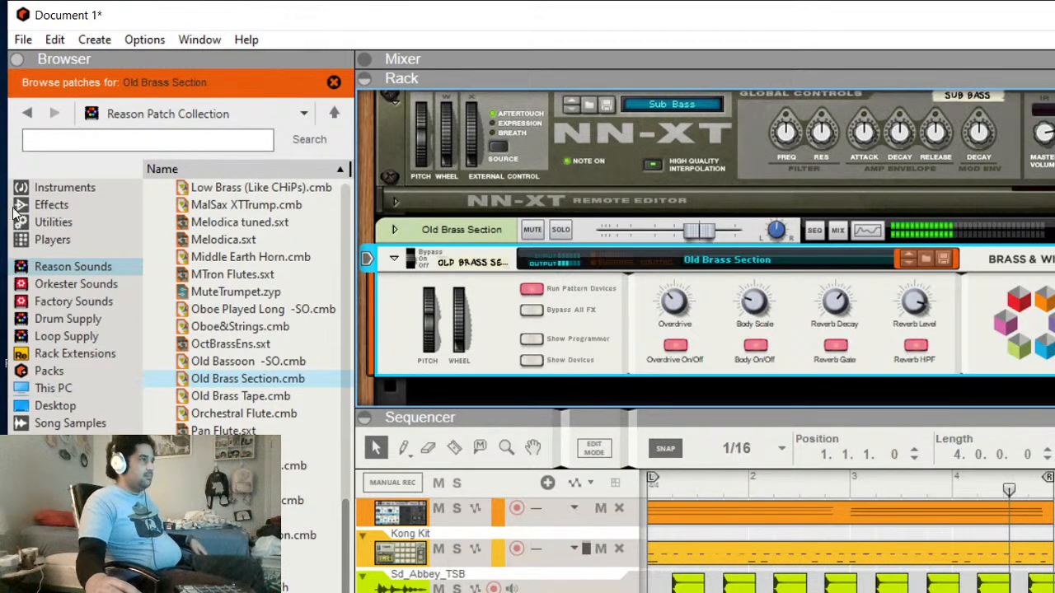
scroll(585, 306, "up", 5)
scroll(585, 306, "down", 3)
scroll(584, 306, "up", 3)
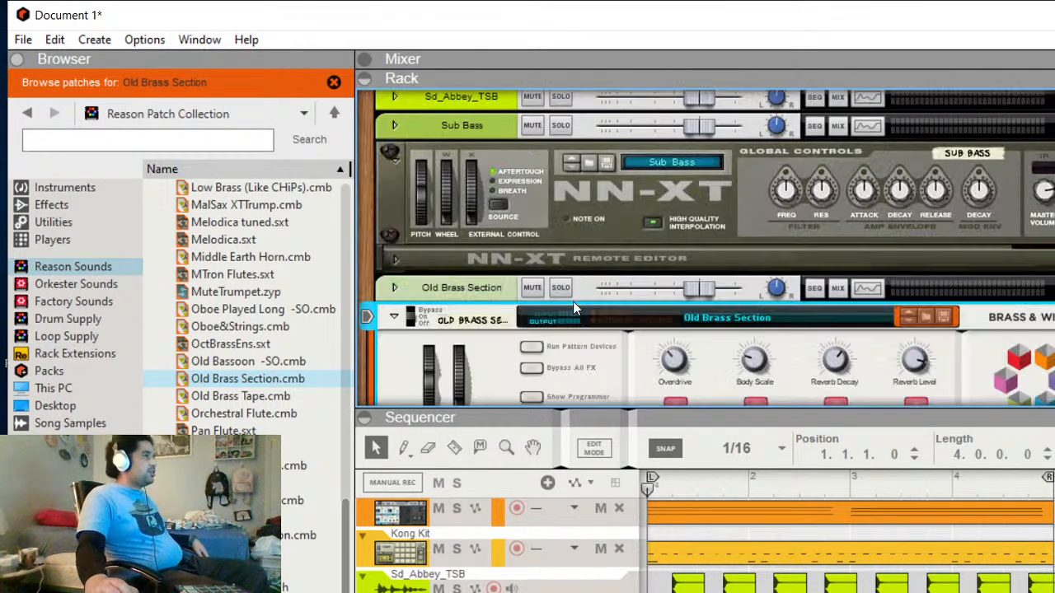
scroll(573, 301, "up", 3)
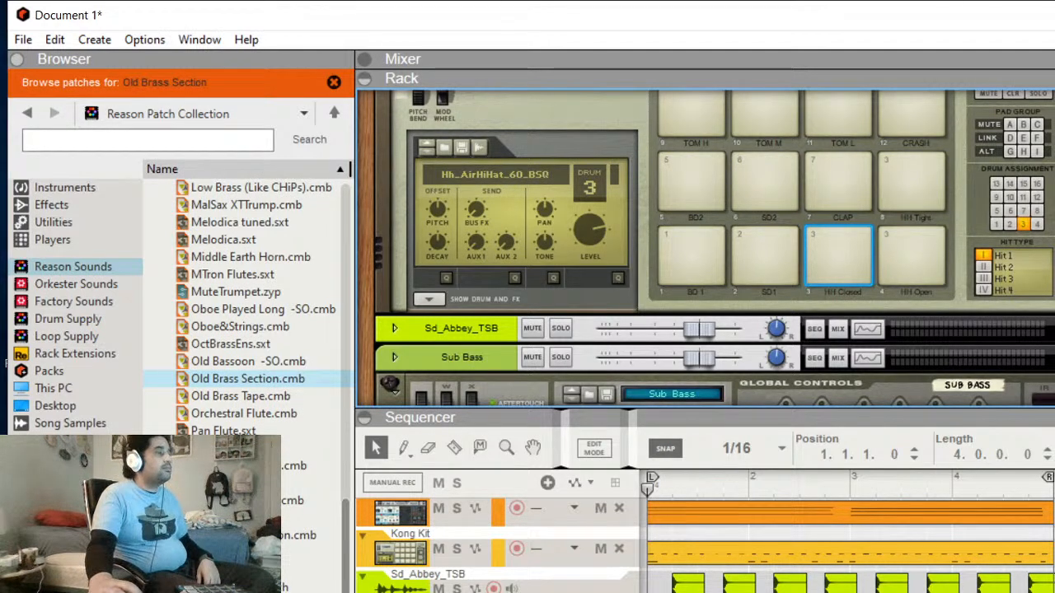
Play the loop and look through the 11 Guitars patches in Reason Sounds for a sound that fits.
key("space")
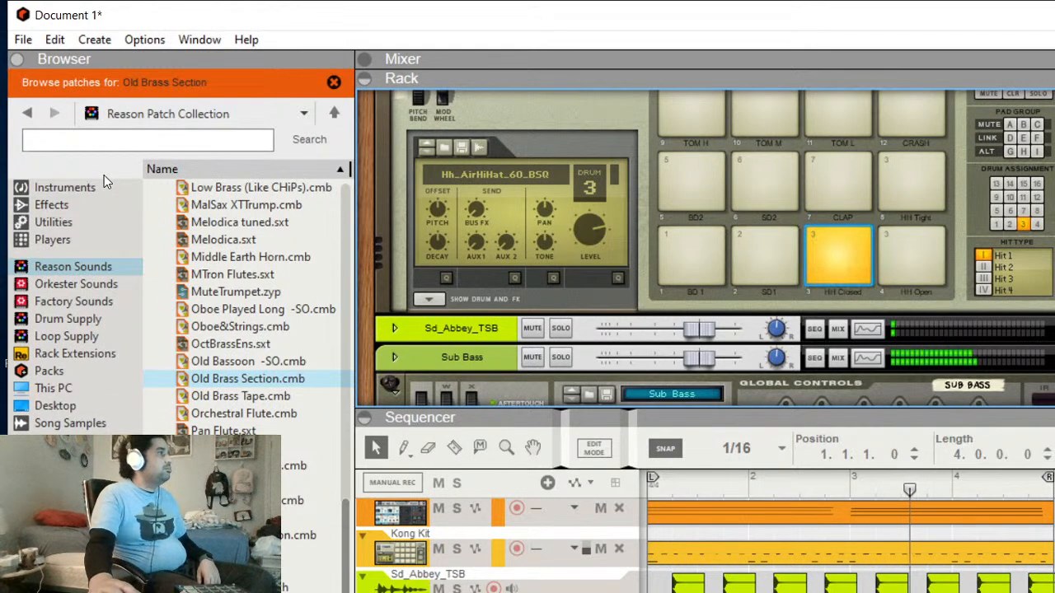
scroll(257, 188, "up", 2)
scroll(258, 188, "up", 15)
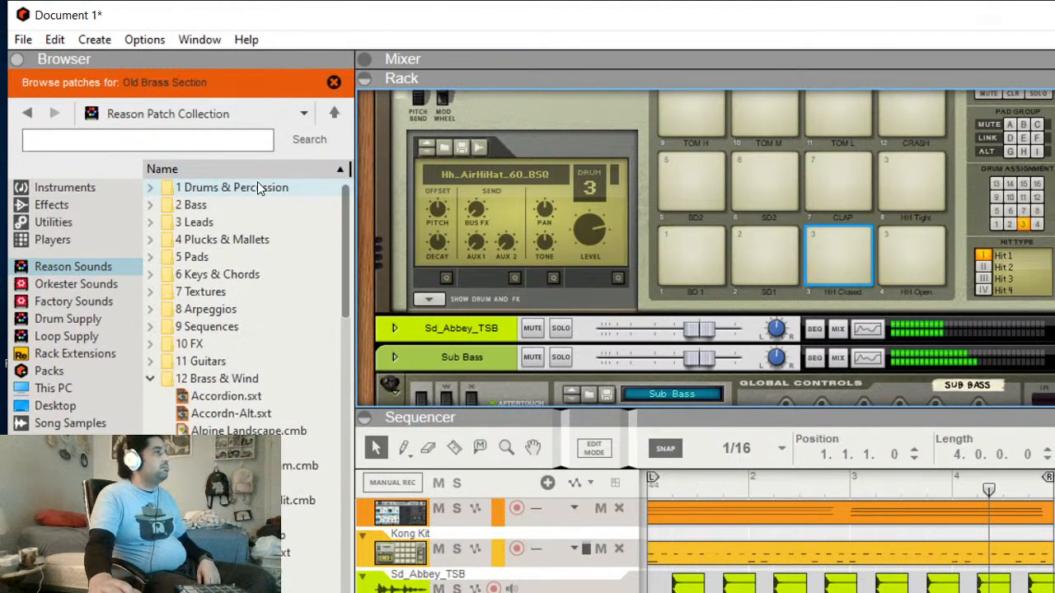
left_click(154, 381)
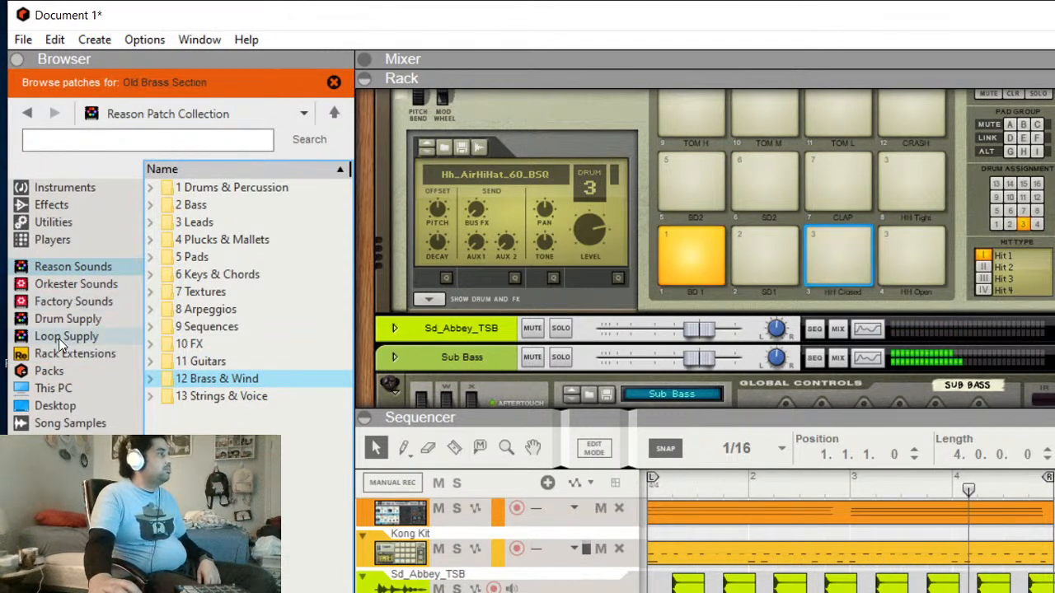
left_click(150, 362)
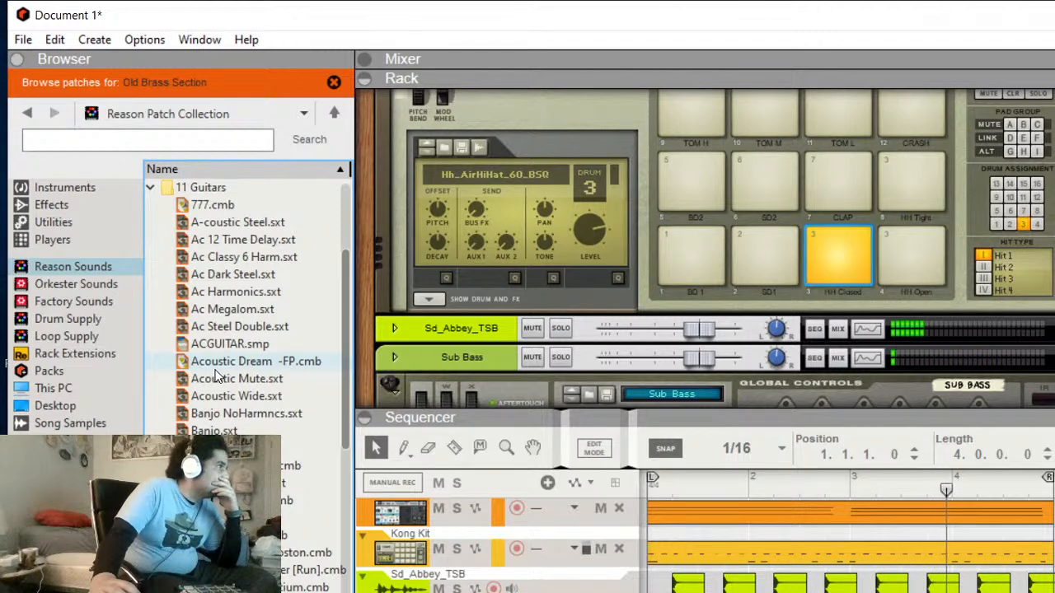
scroll(218, 375, "down", 4)
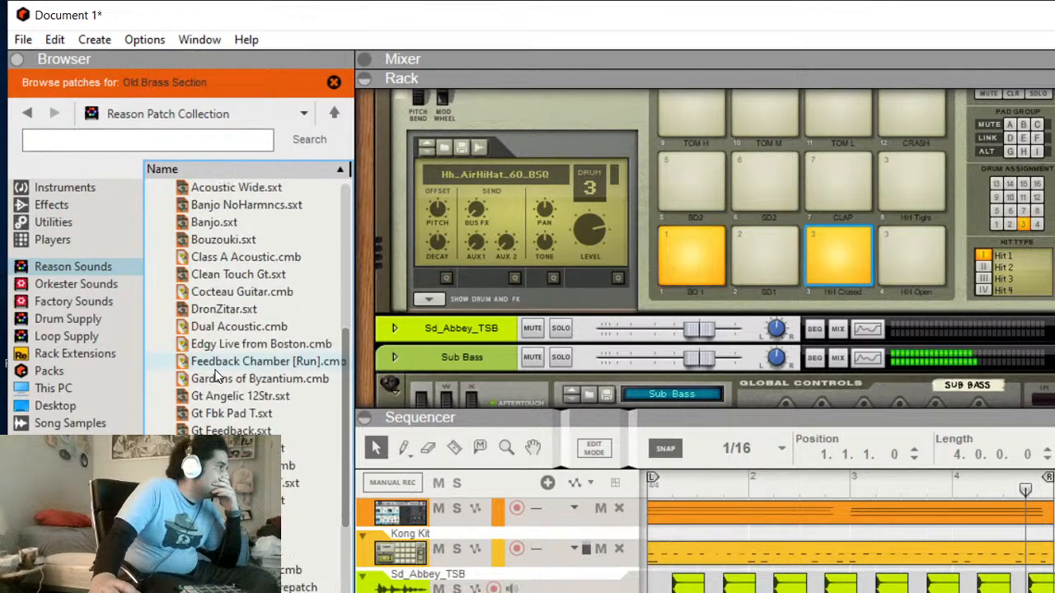
scroll(218, 375, "down", 2)
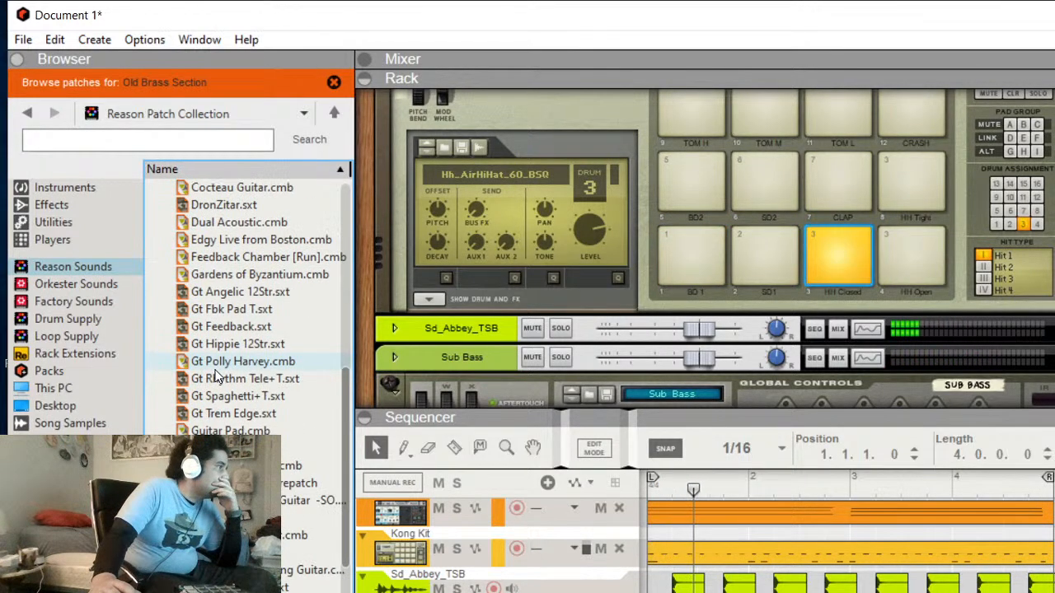
scroll(218, 375, "down", 2)
scroll(218, 375, "down", 4)
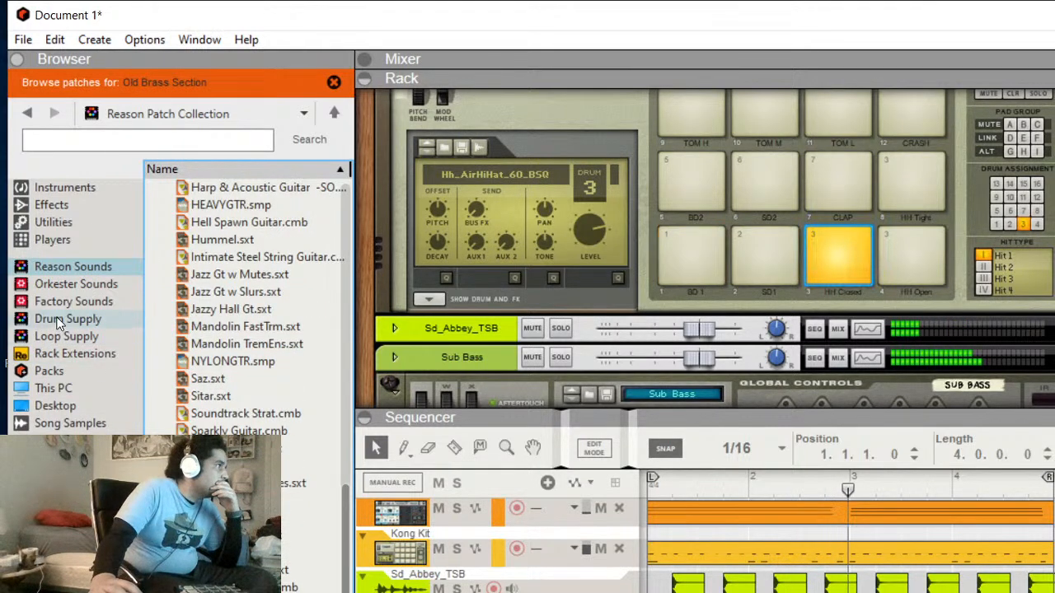
Look through the Loop Supply's Vintage loops and Dr Octo Rex Patches folders for material that suits the beat.
left_click(65, 337)
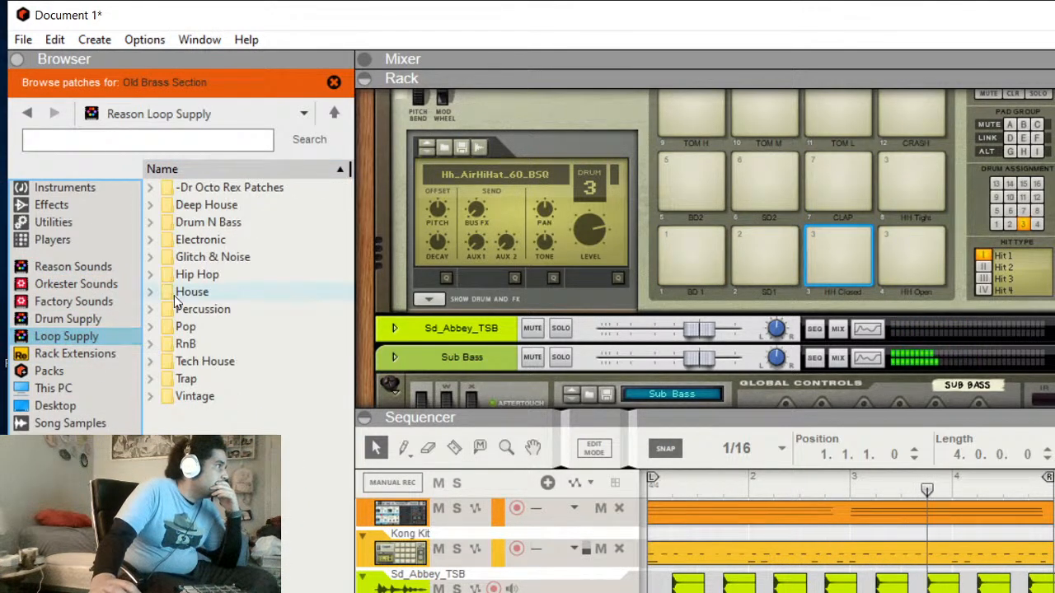
left_click(160, 401)
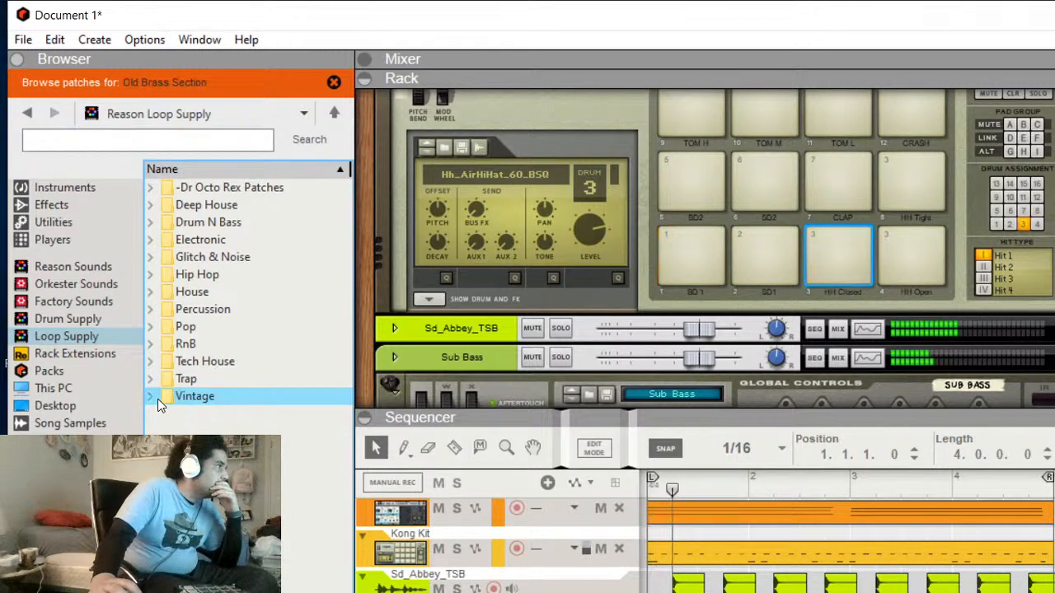
double_click(160, 404)
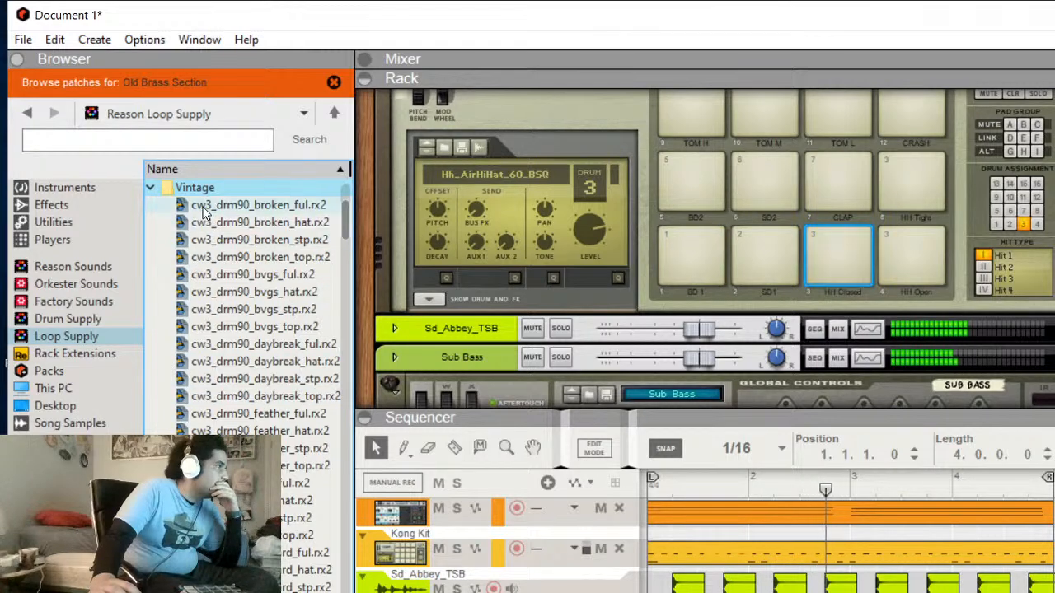
left_click(162, 204)
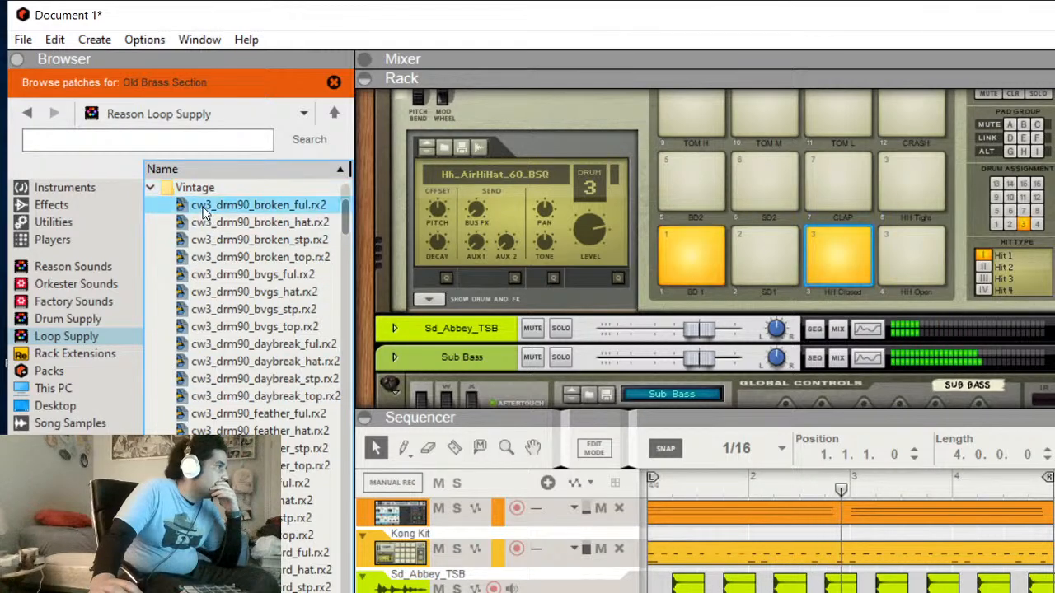
left_click(150, 188)
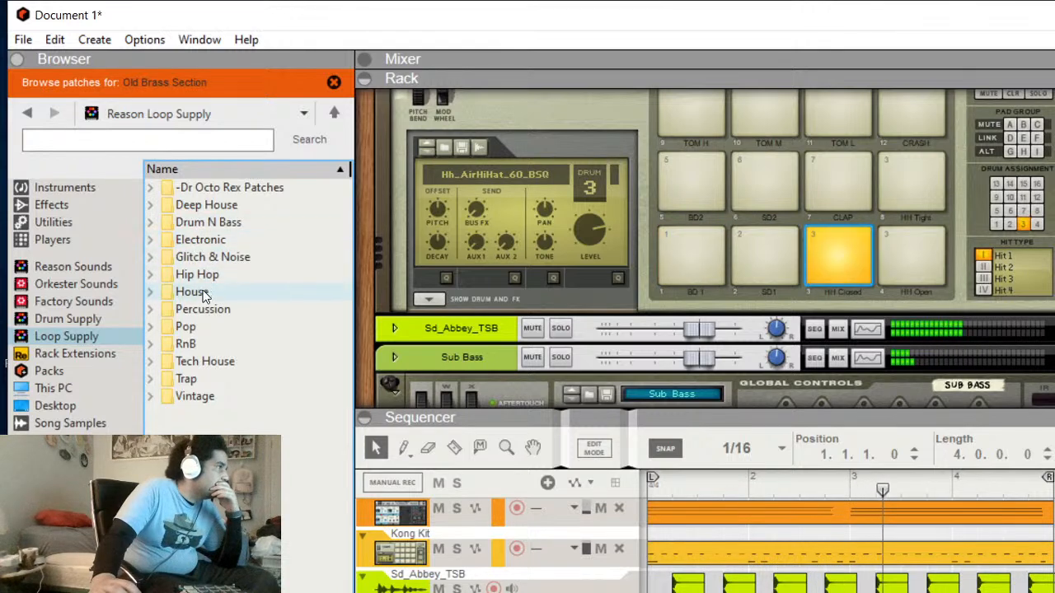
left_click(150, 188)
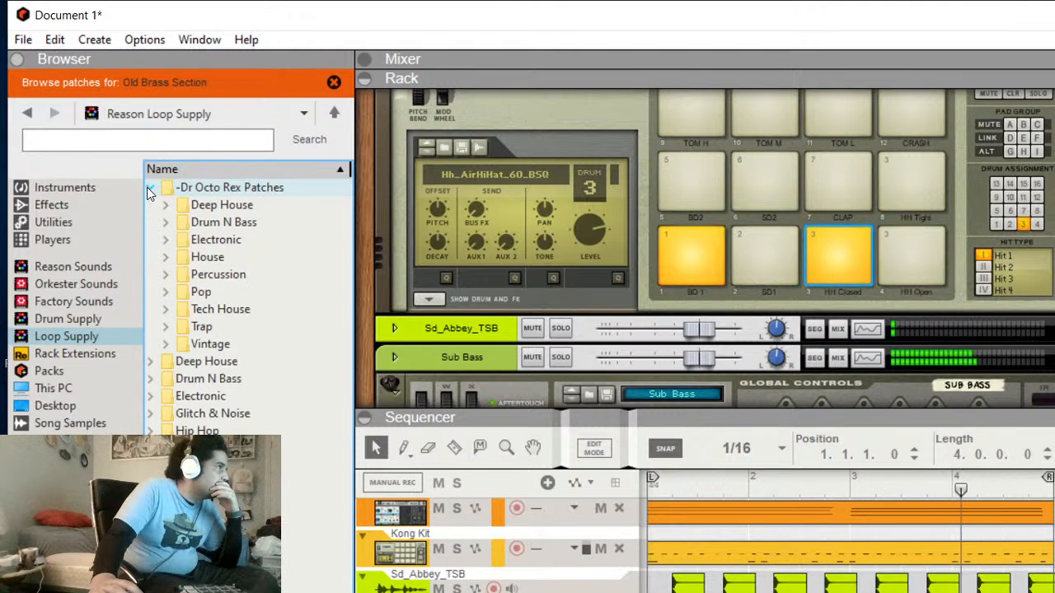
left_click(149, 188)
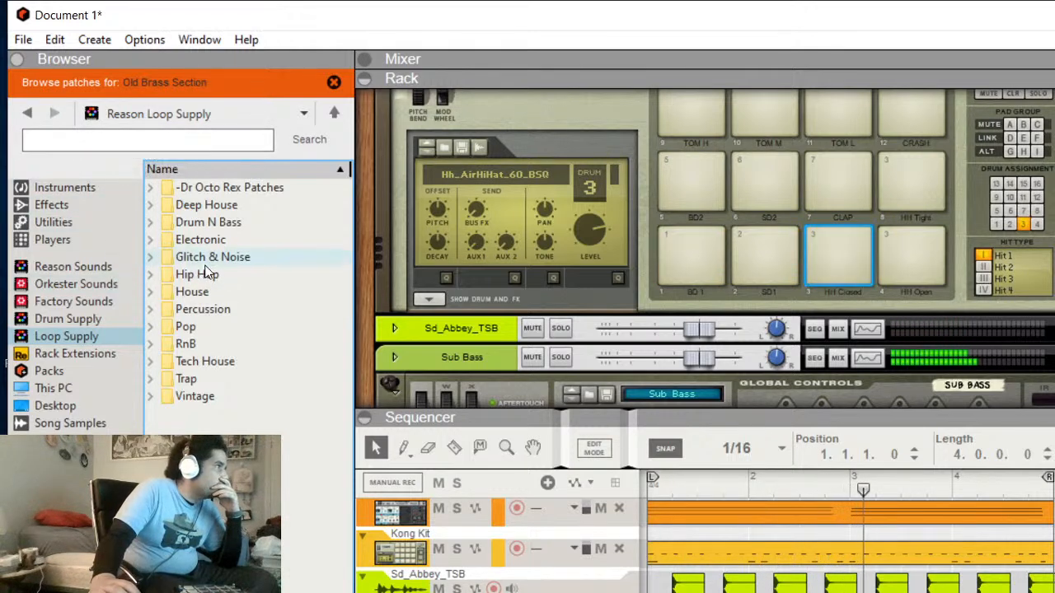
left_click(150, 189)
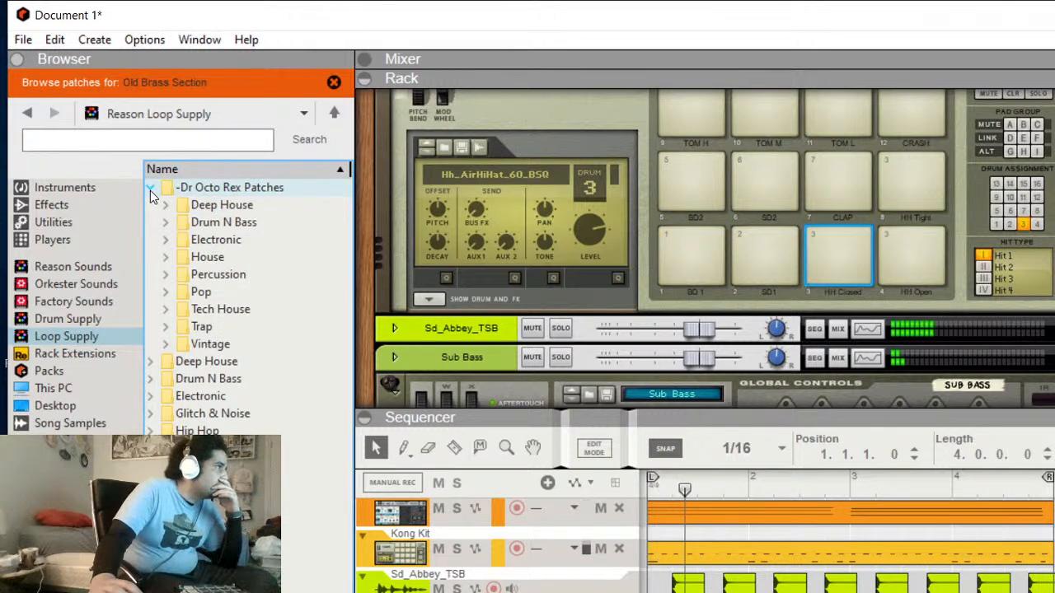
Add the Guitar Strings patch from the Reason Sounds 11 Guitars folder to the rack below the Old Brass Section.
left_click(77, 267)
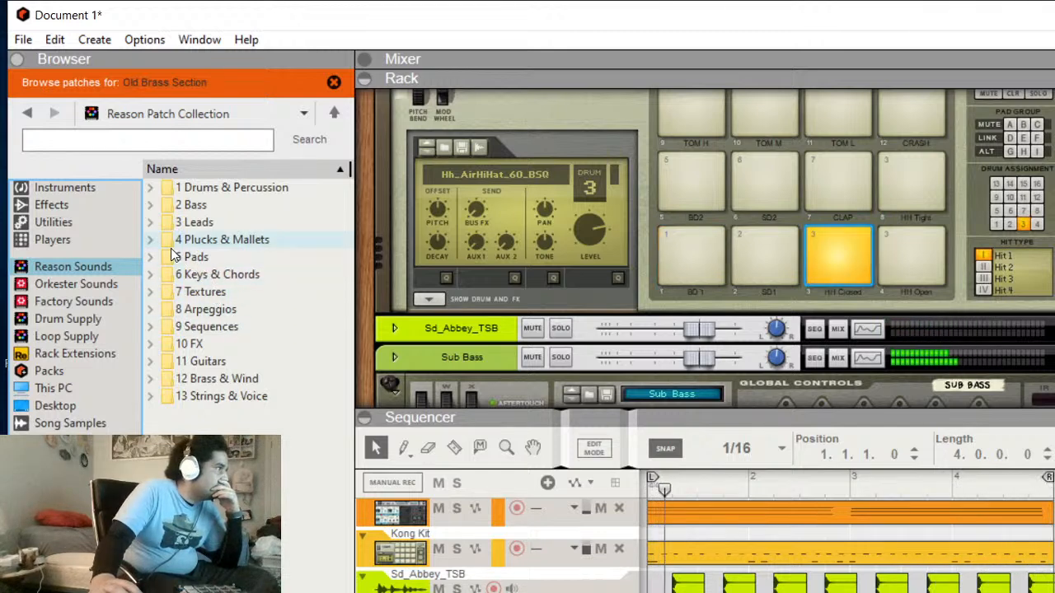
left_click(150, 361)
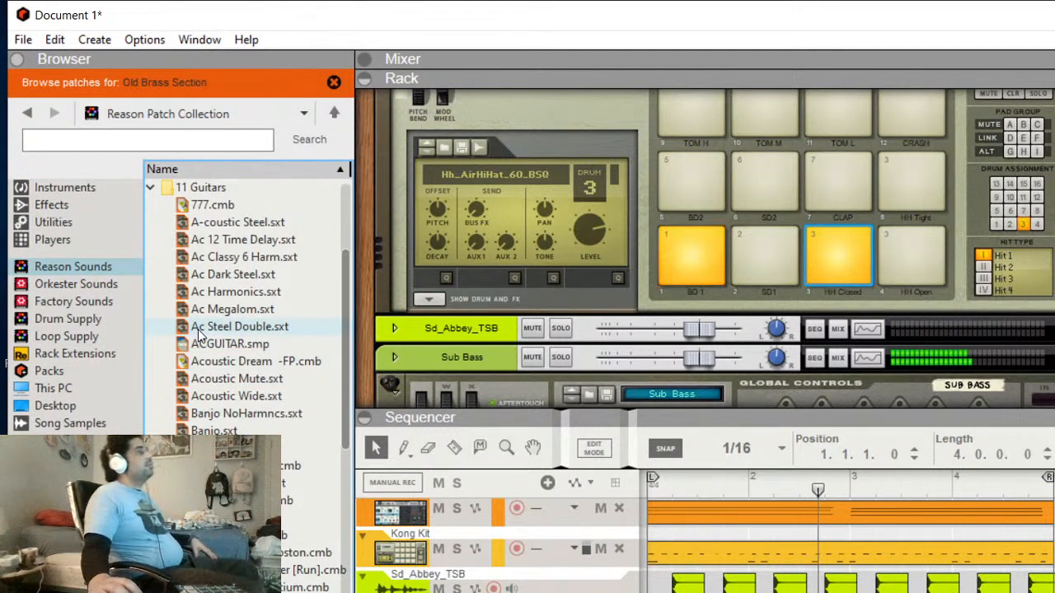
scroll(225, 381, "down", 2)
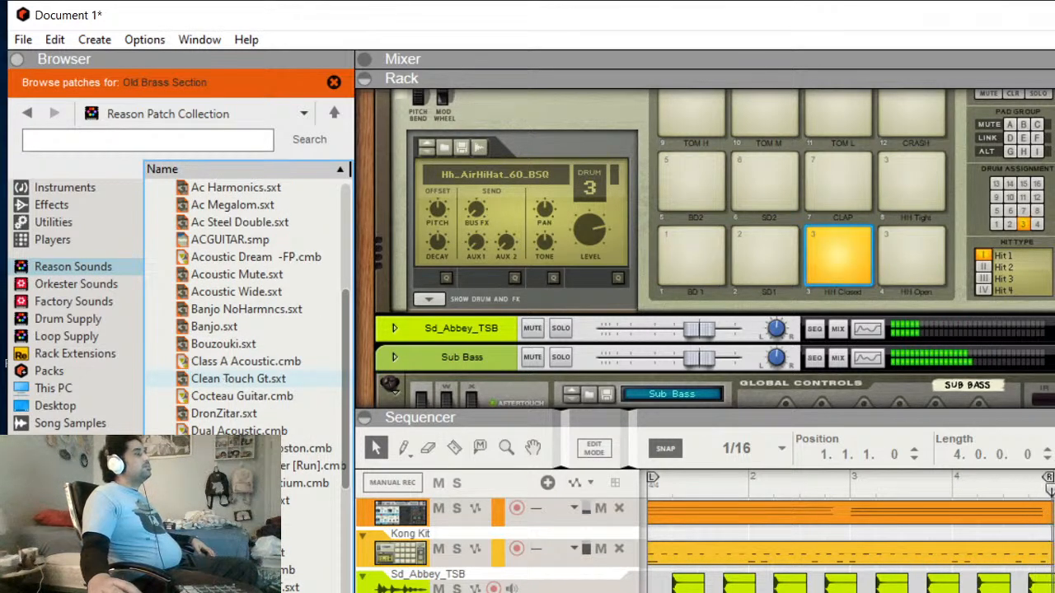
scroll(468, 265, "down", 2)
scroll(468, 272, "down", 5)
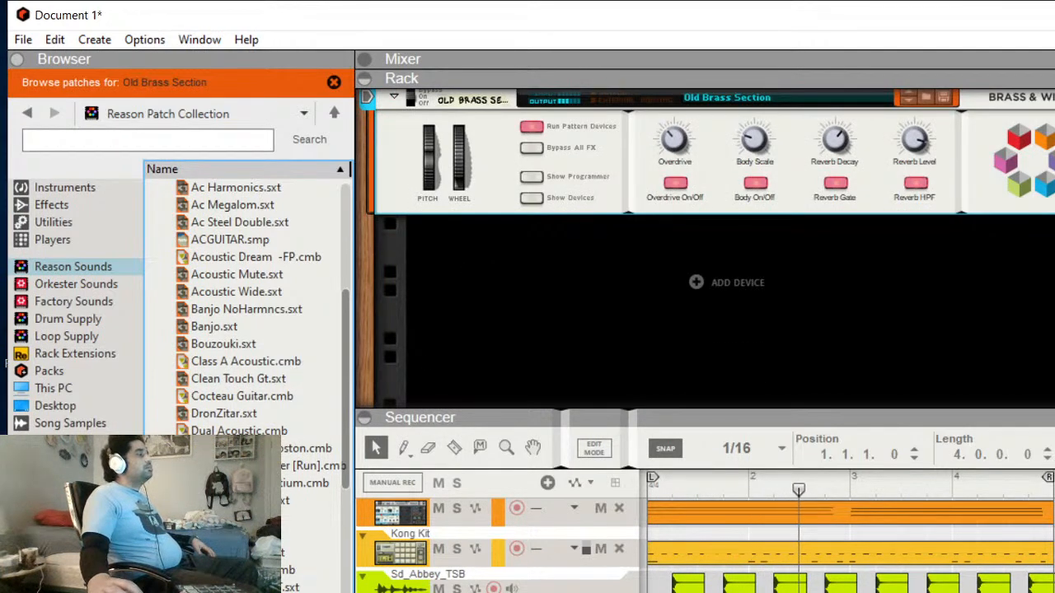
left_click_drag(229, 531, 523, 336)
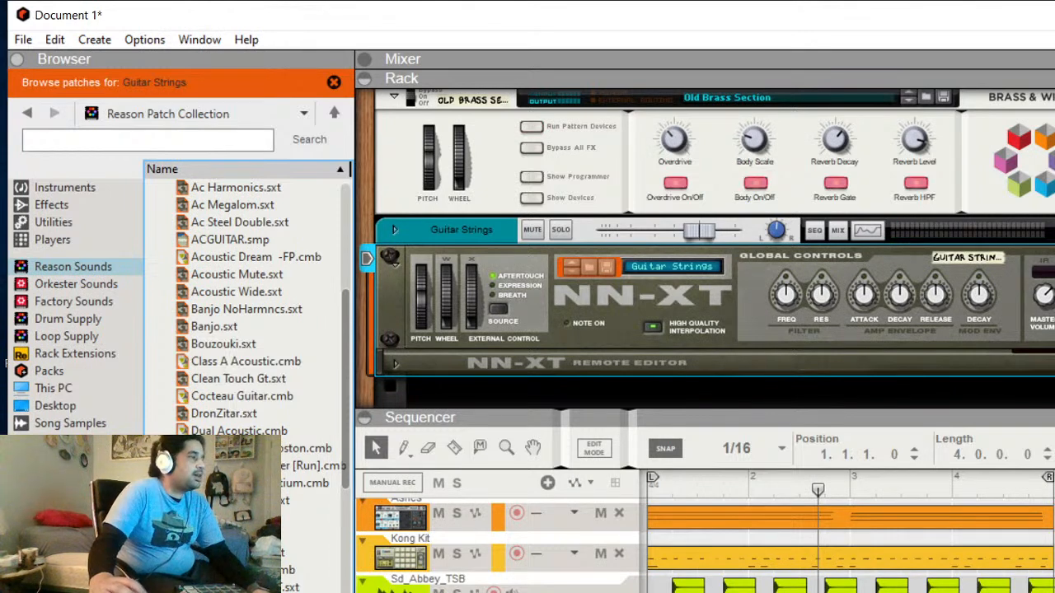
Play the loop from its start with the Guitar Strings part and look over the tracks and rack devices.
left_click(907, 535)
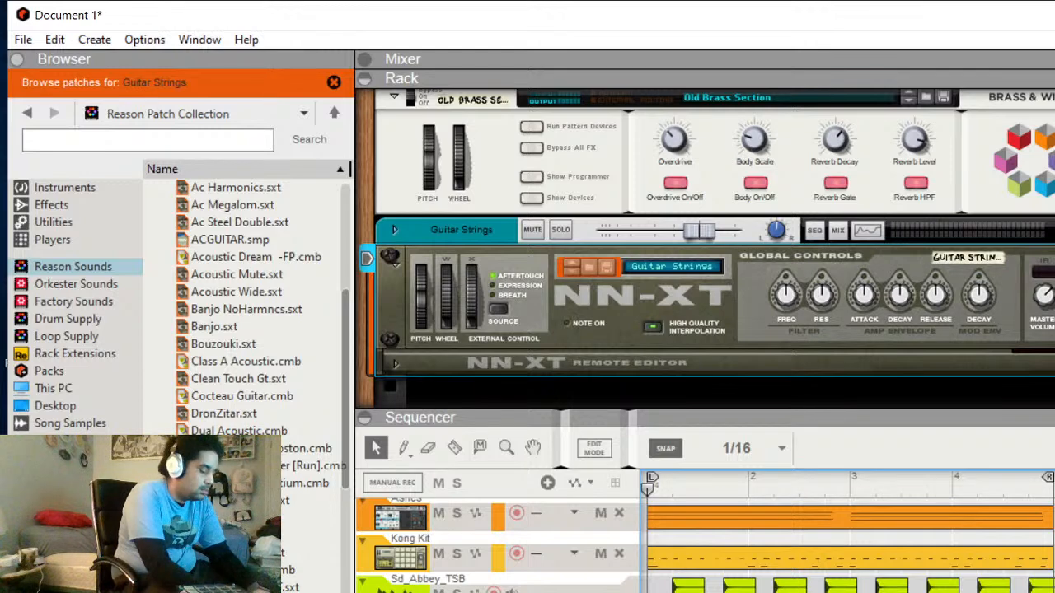
key("space")
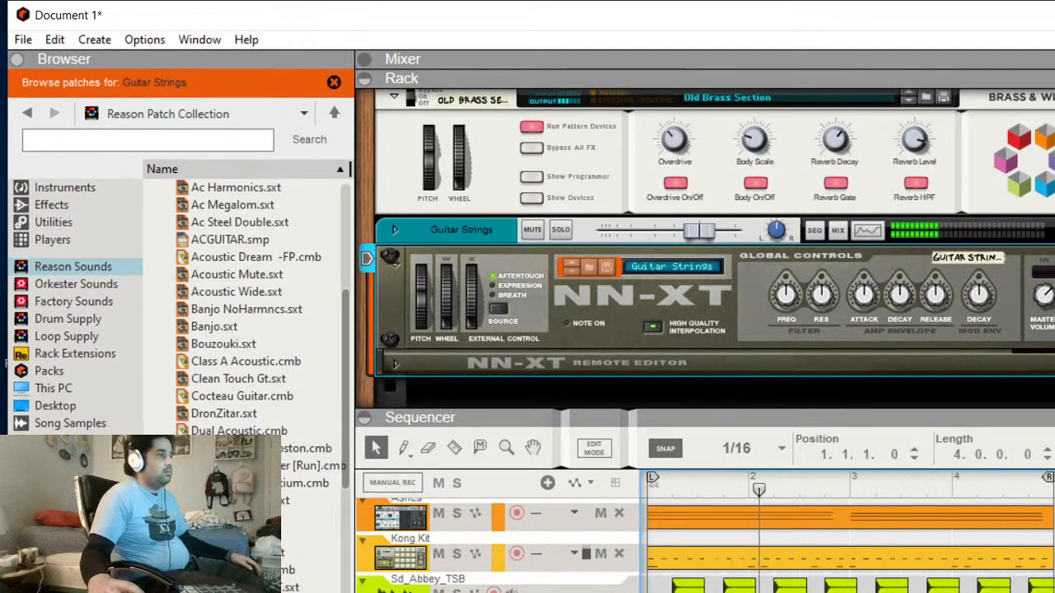
scroll(742, 544, "down", 1)
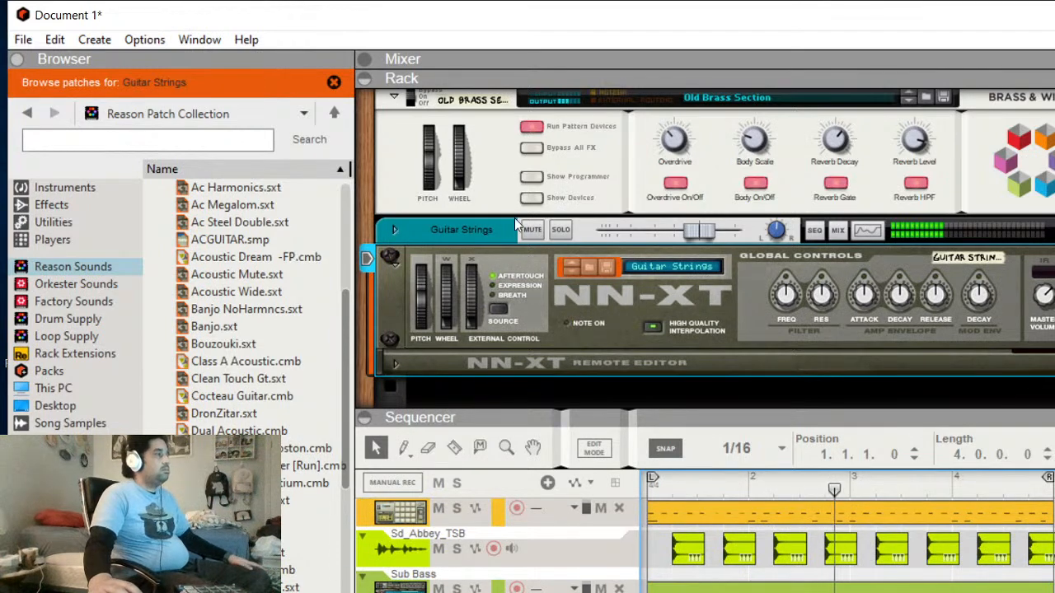
scroll(518, 235, "down", 3)
scroll(510, 211, "up", 10)
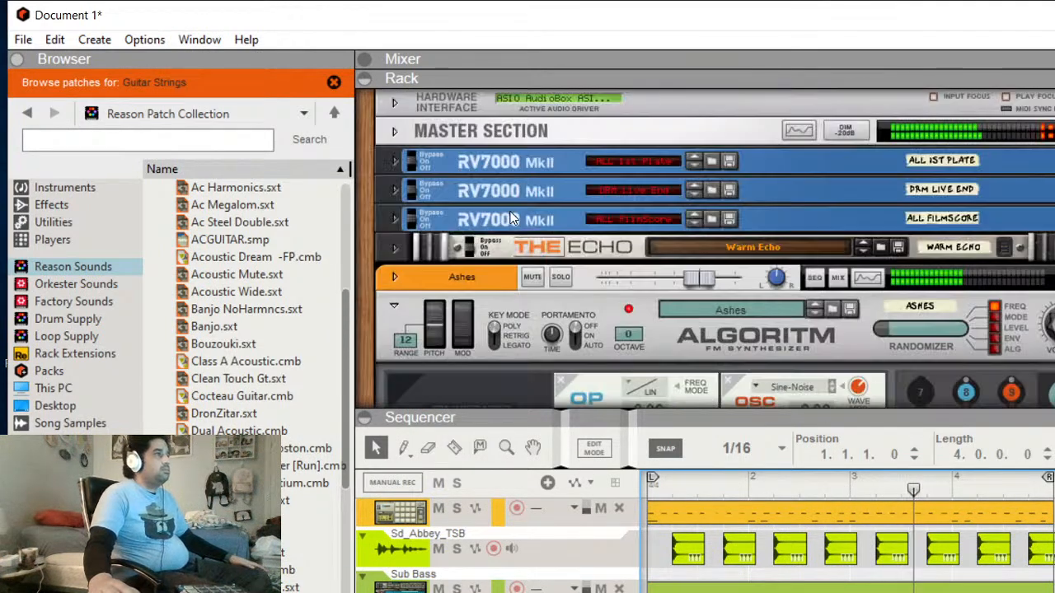
Hide the rack and browser, ending patch browsing for Guitar Strings, and show the mixer above the sequencer.
left_click(365, 82)
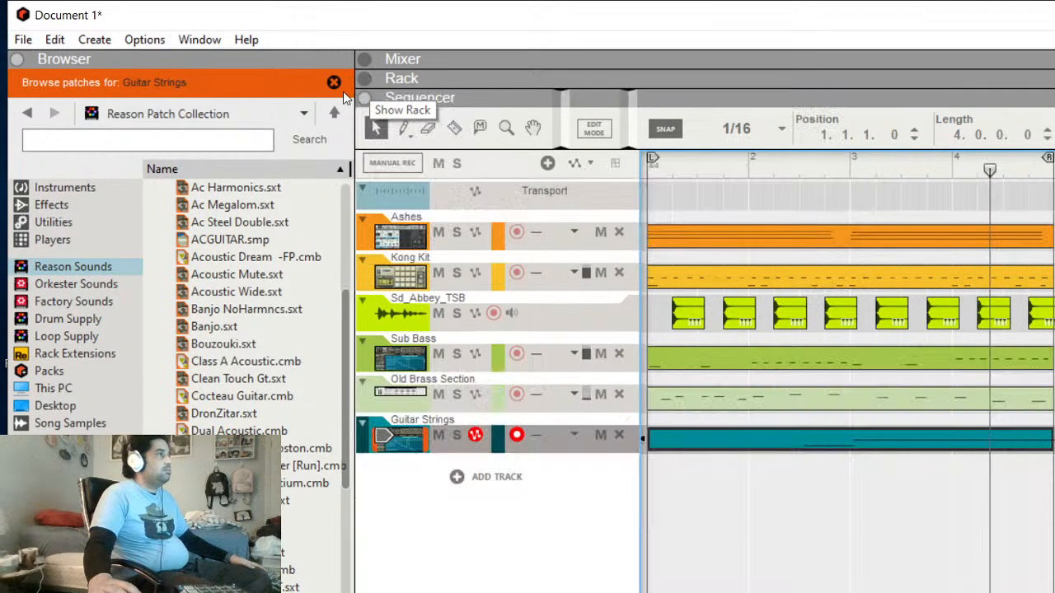
left_click(334, 82)
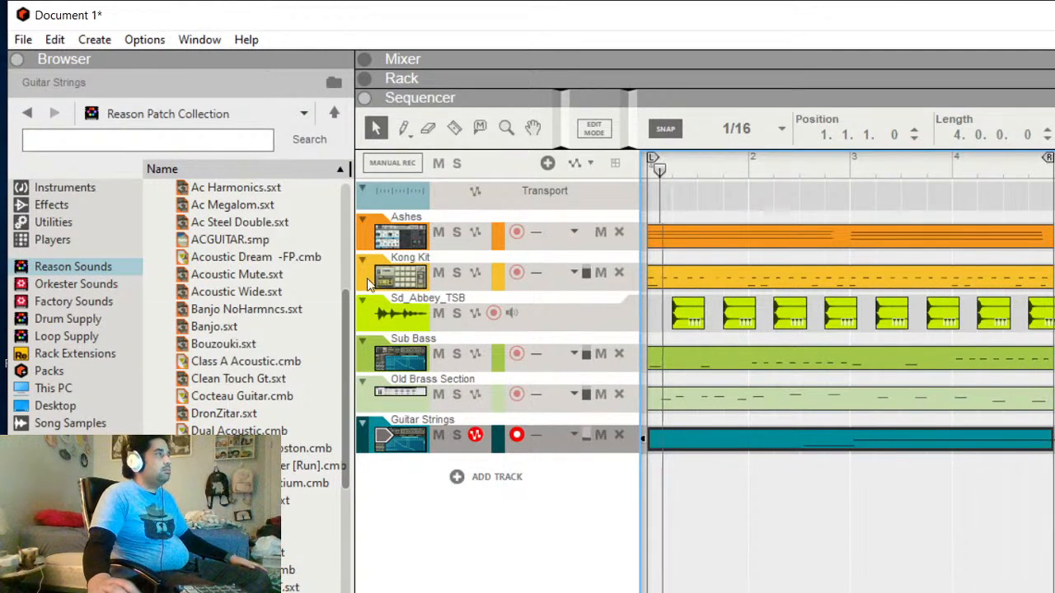
left_click(23, 63)
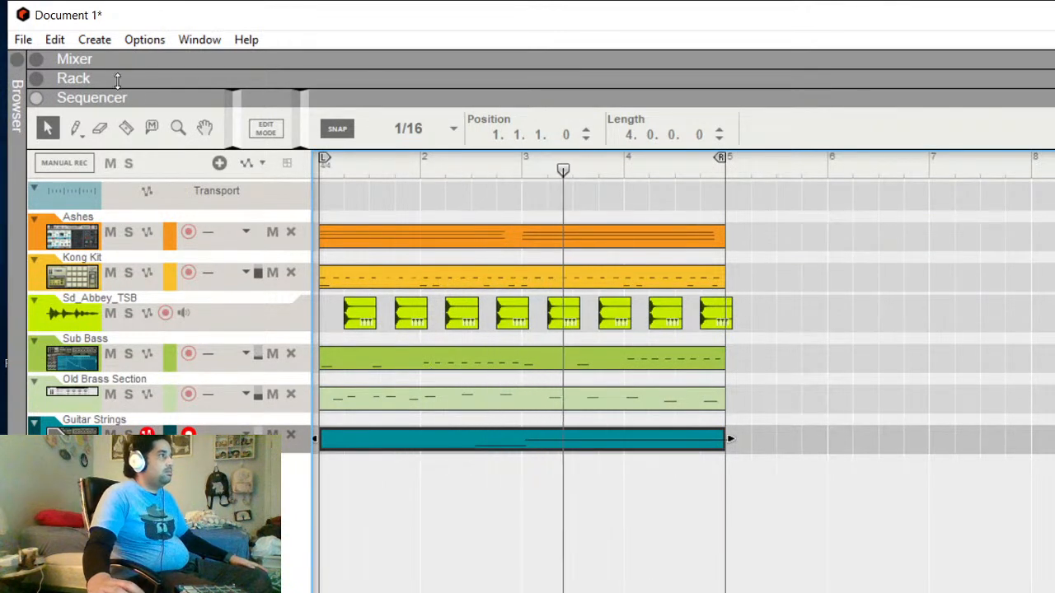
left_click(36, 60)
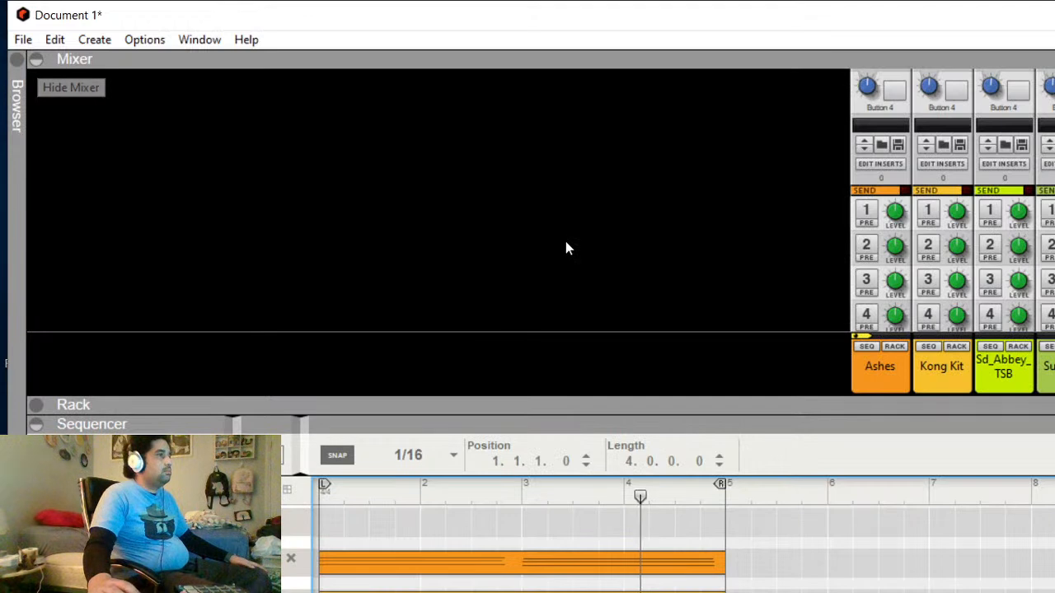
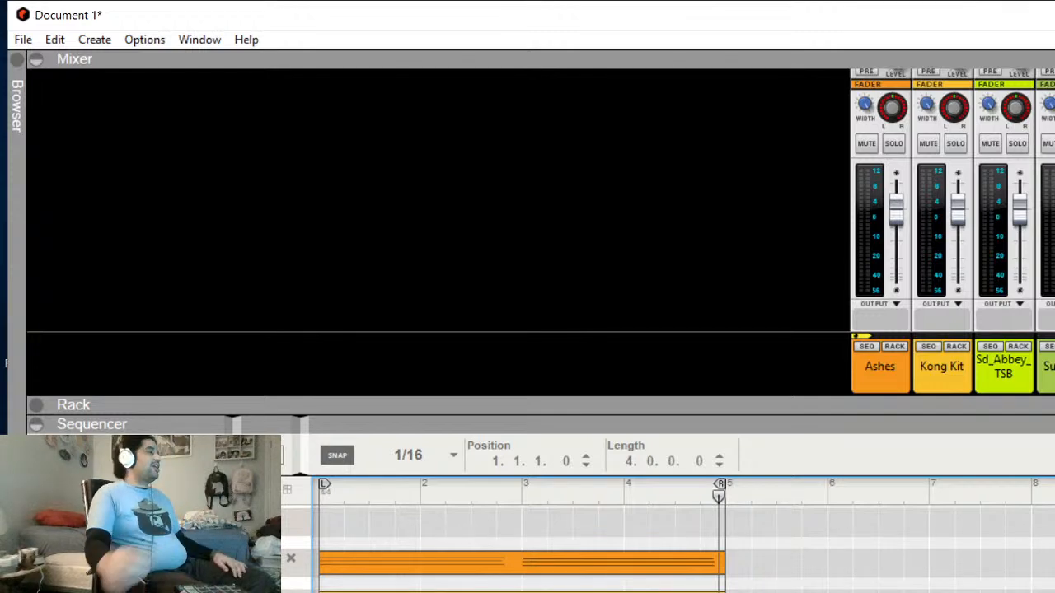
Return to the start of the loop and play it back to check the channel levels in the mixer.
scroll(684, 547, "down", 2)
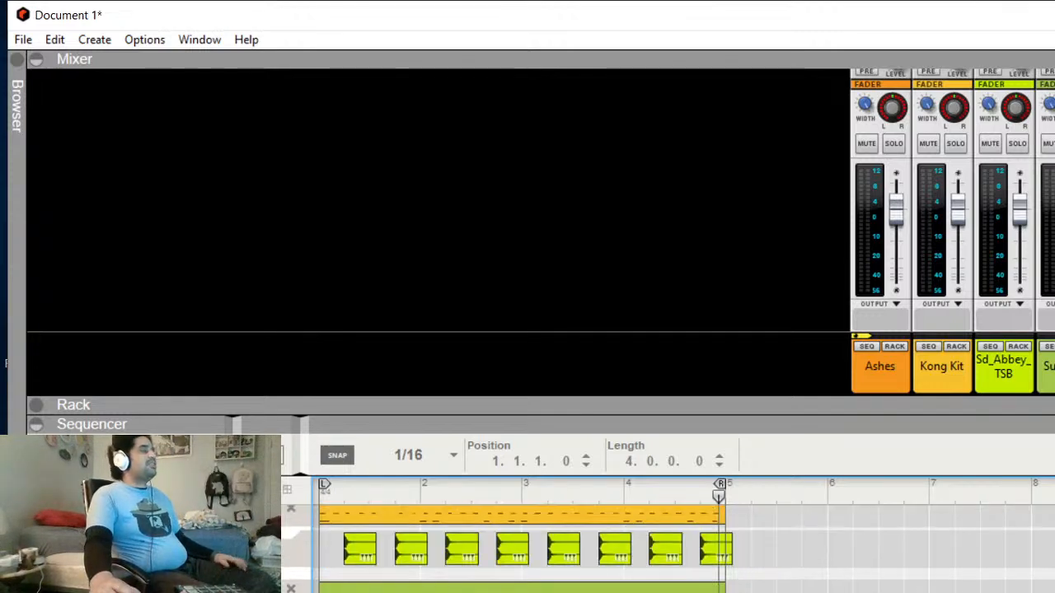
scroll(684, 547, "up", 2)
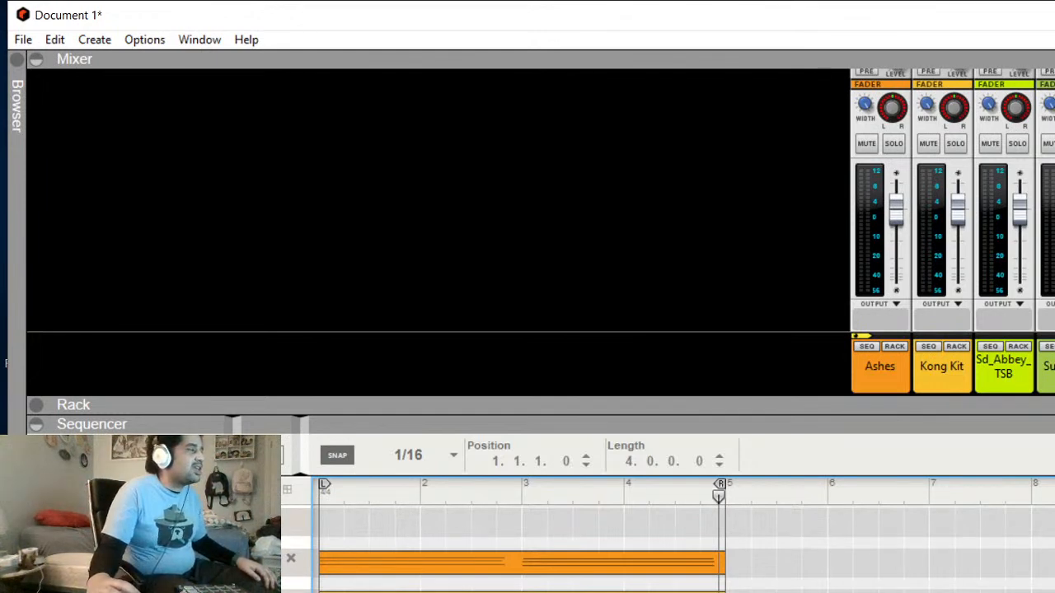
key("shift+Return")
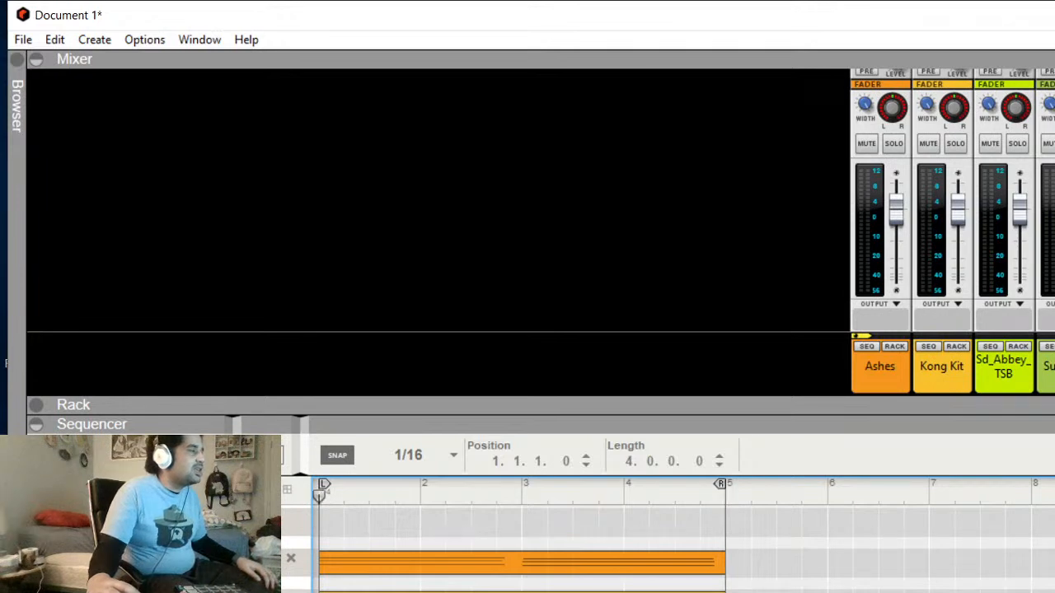
key("space")
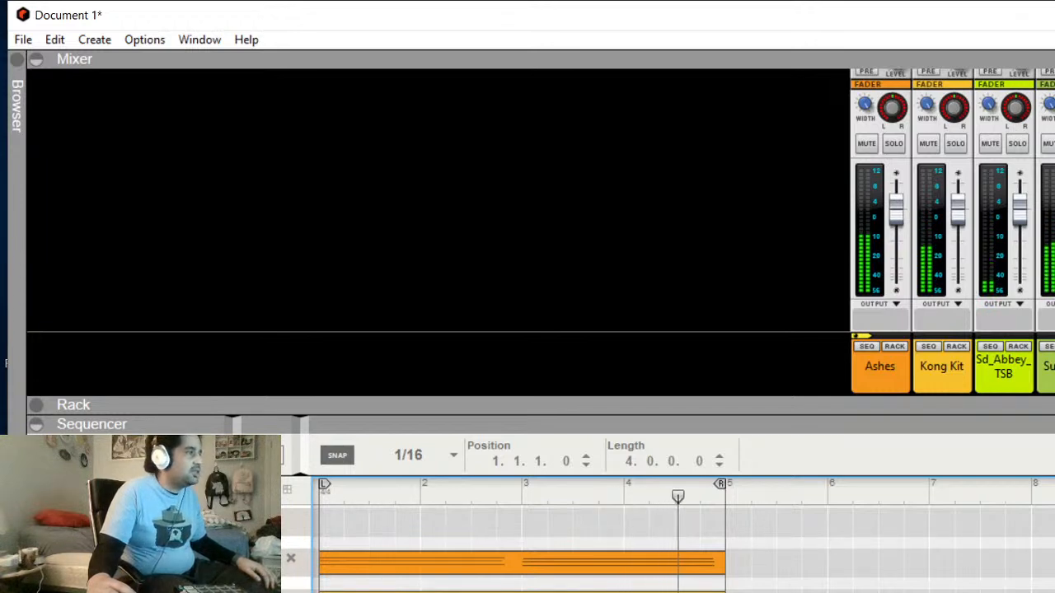
Stop the loop playback and bring the song position back to the start of the loop.
key("space")
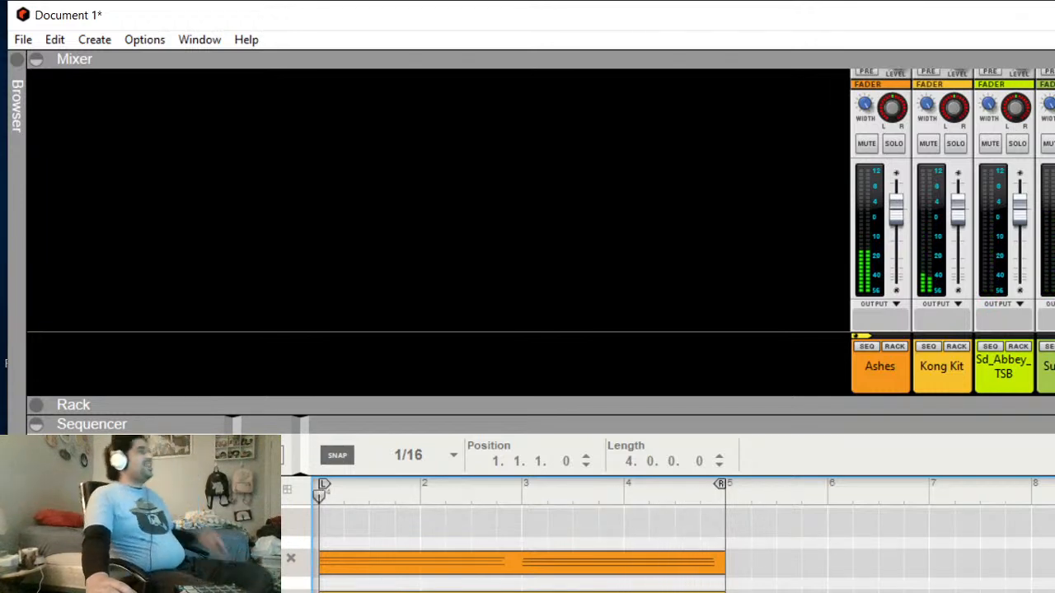
left_click(22, 39)
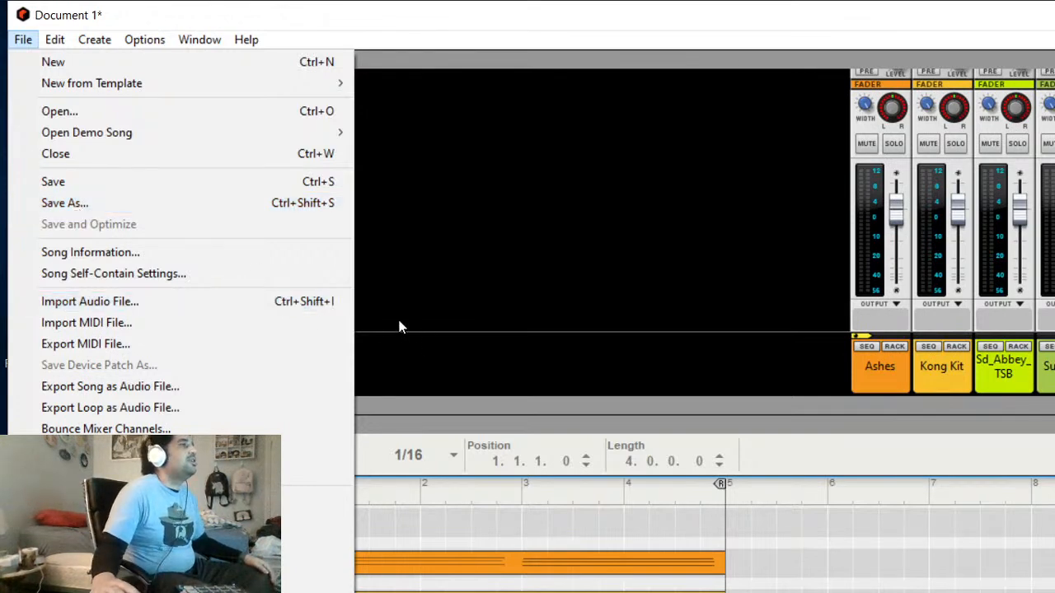
left_click(471, 272)
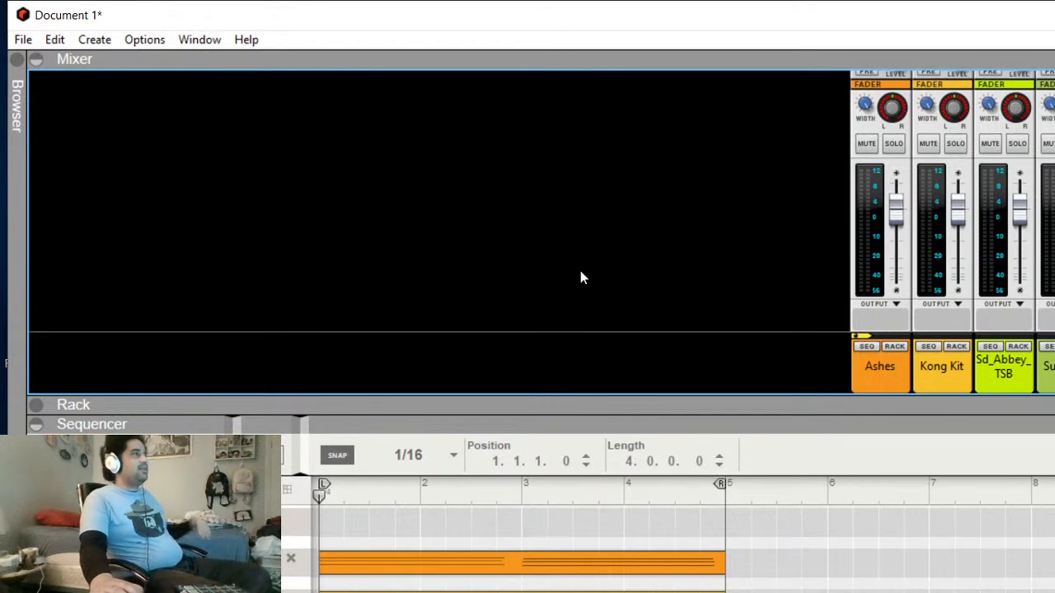
scroll(668, 548, "down", 2)
scroll(668, 549, "up", 2)
scroll(667, 549, "down", 2)
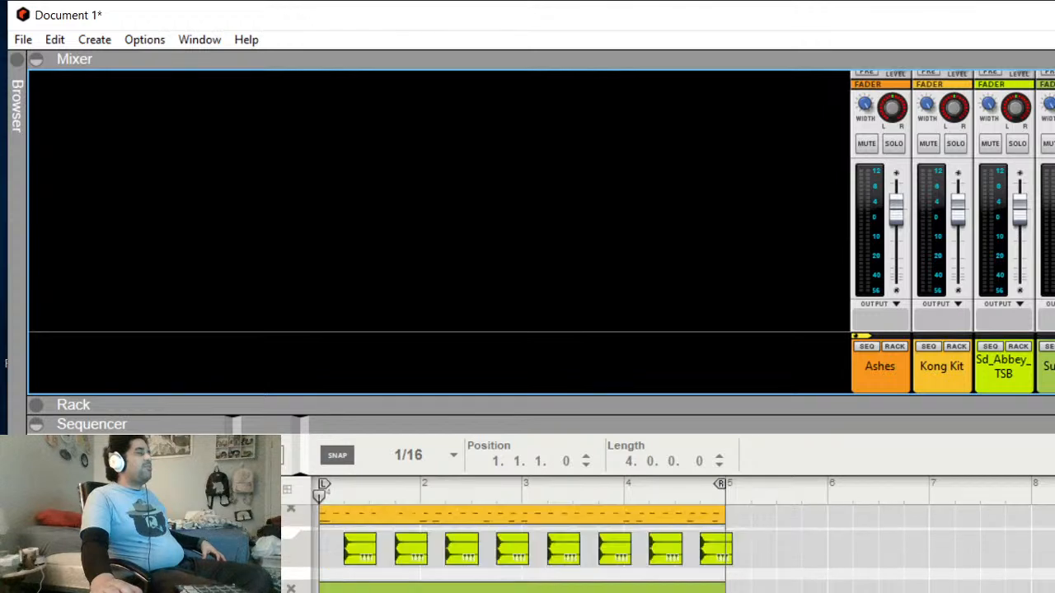
scroll(668, 548, "up", 2)
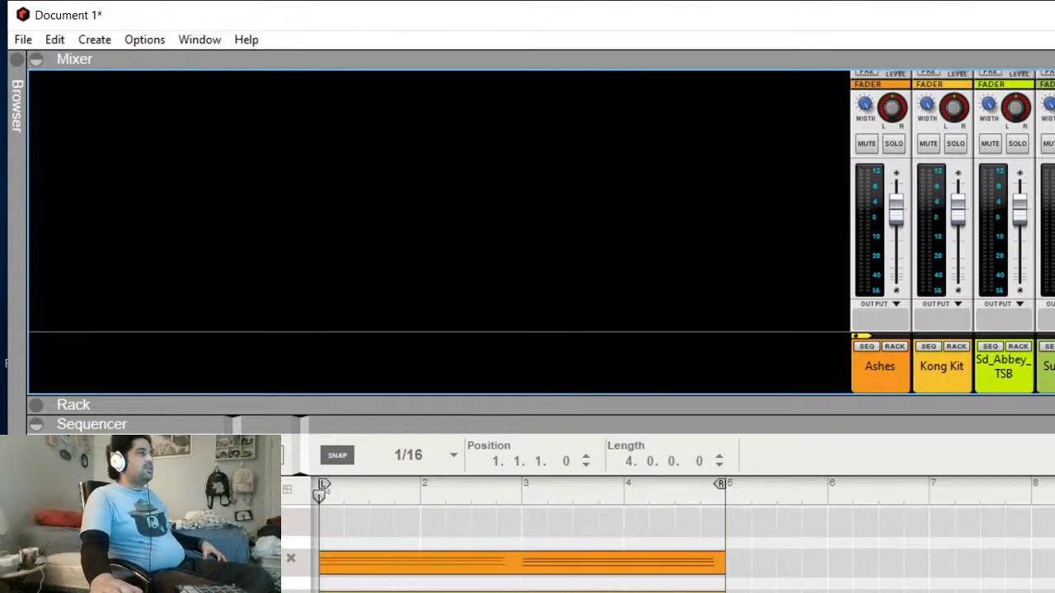
scroll(667, 548, "down", 2)
scroll(668, 548, "up", 2)
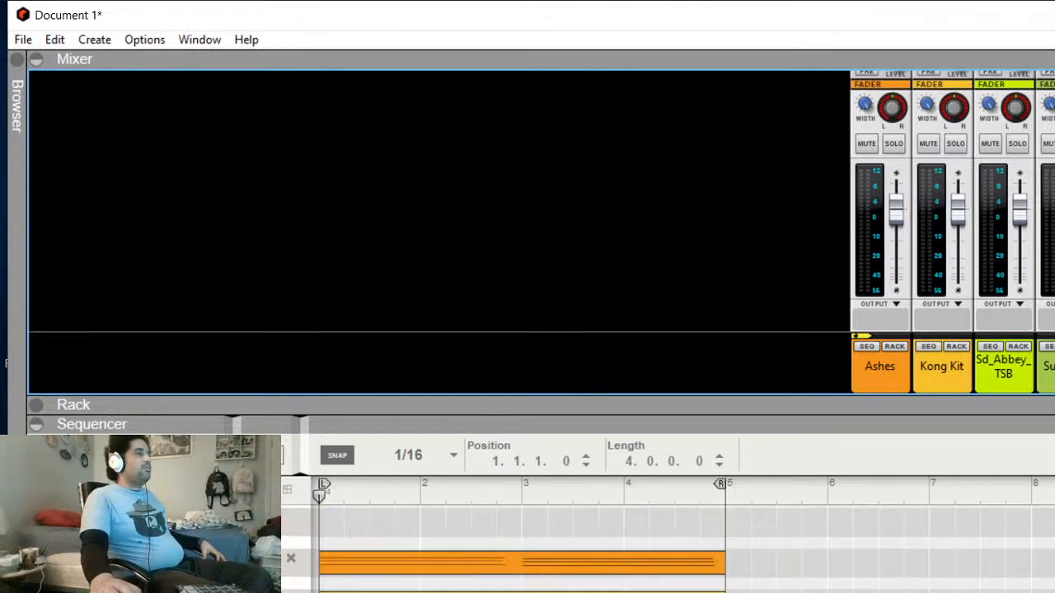
scroll(667, 548, "down", 2)
scroll(667, 548, "up", 2)
scroll(668, 548, "down", 2)
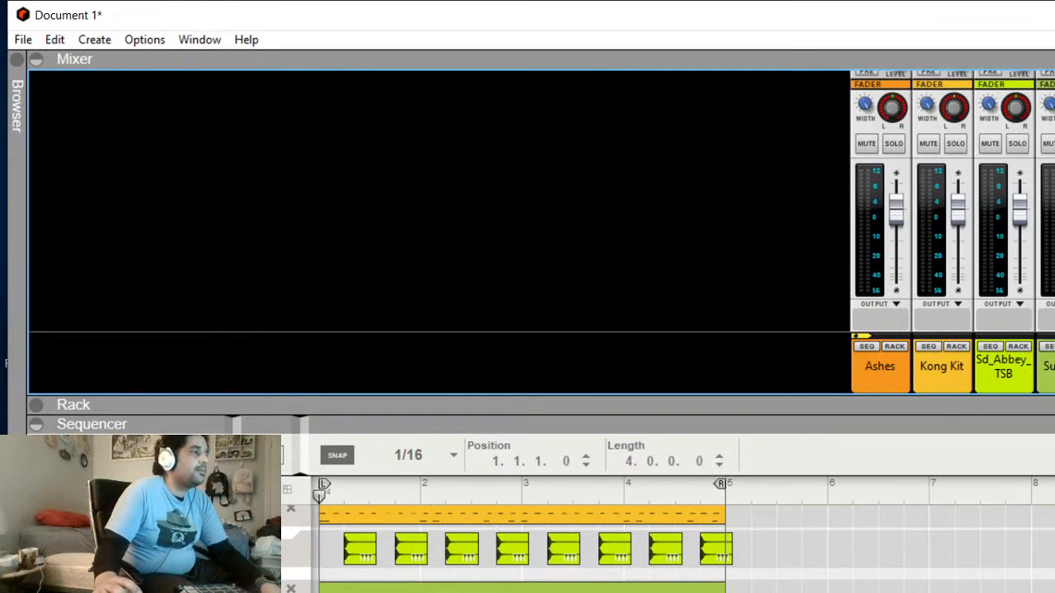
Play the loop from its start, check the live stream's status in YouTube Studio, and return to Reason.
left_click(890, 546)
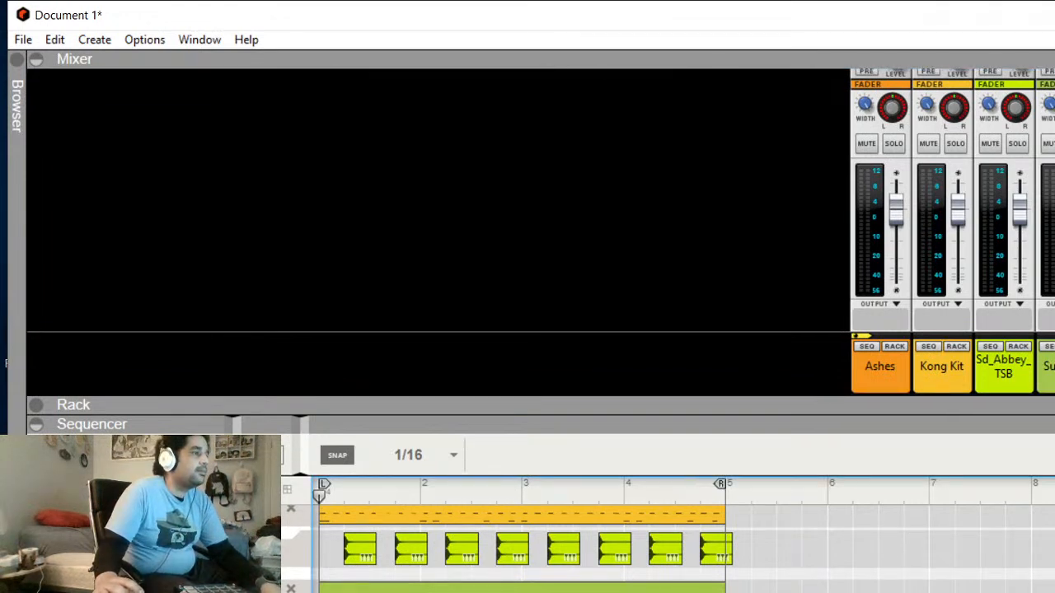
key("space")
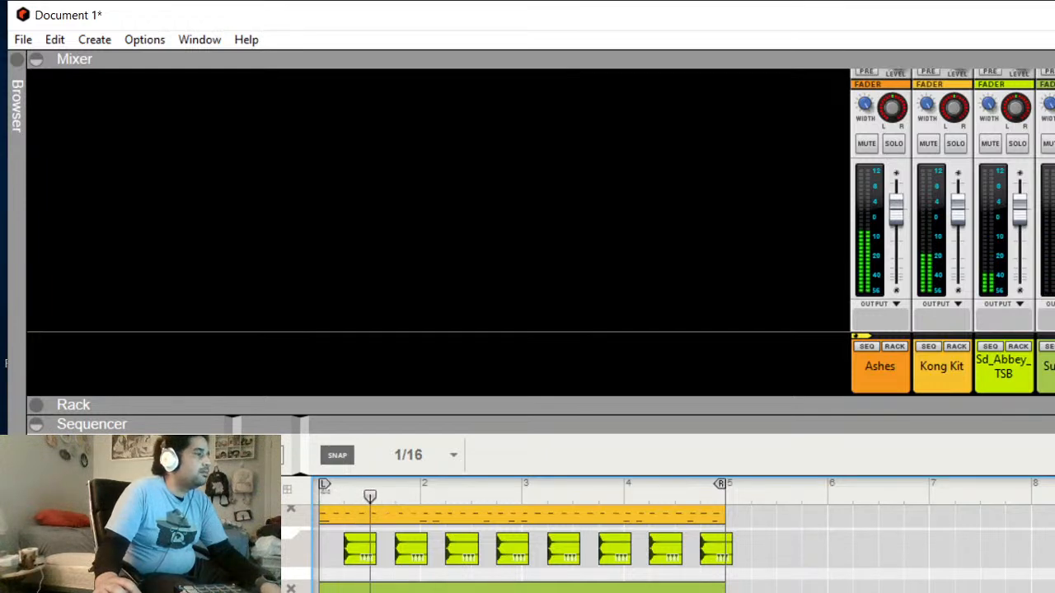
key("alt+Tab")
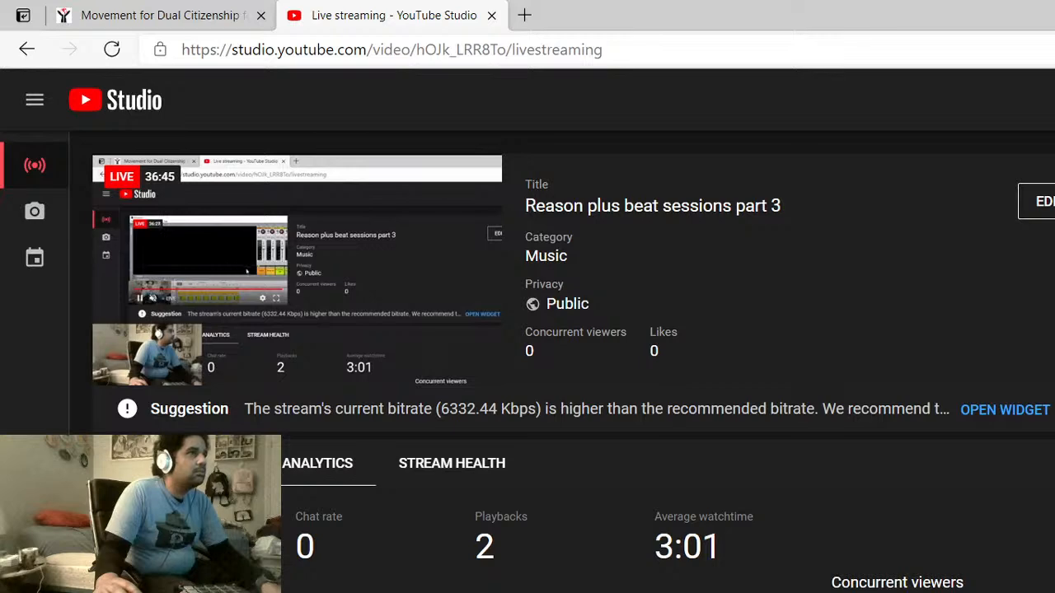
key("alt+Tab")
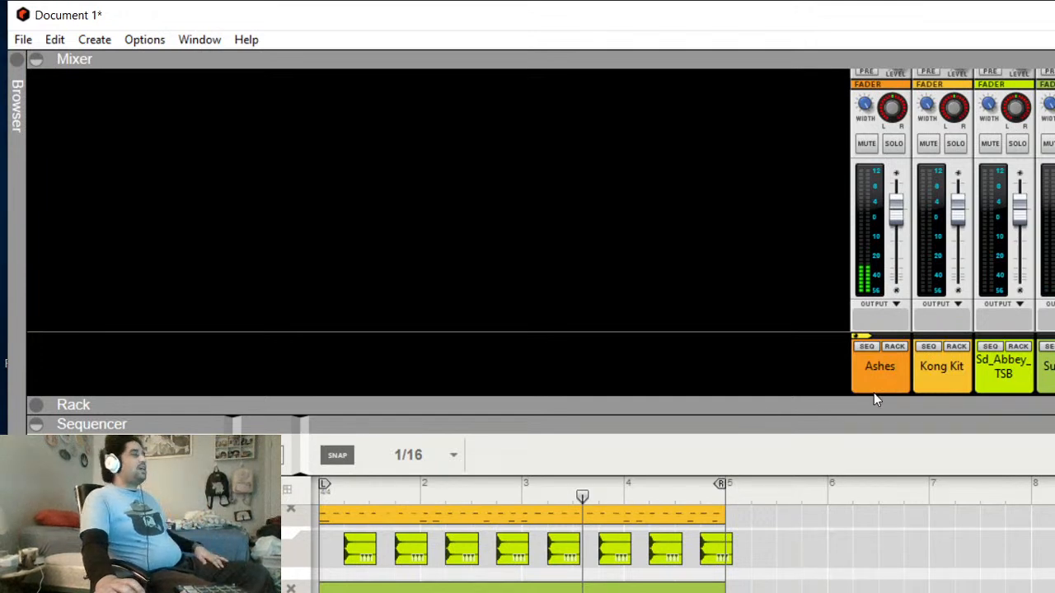
Save the song as a Reason Song File named "exspected" in the Documents folder.
left_click(26, 41)
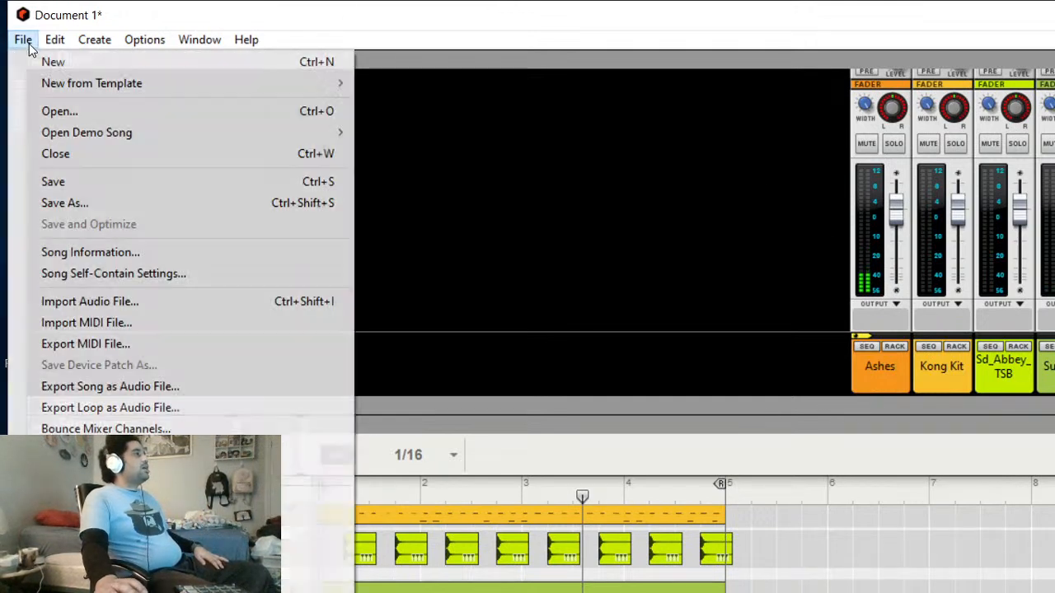
left_click(78, 198)
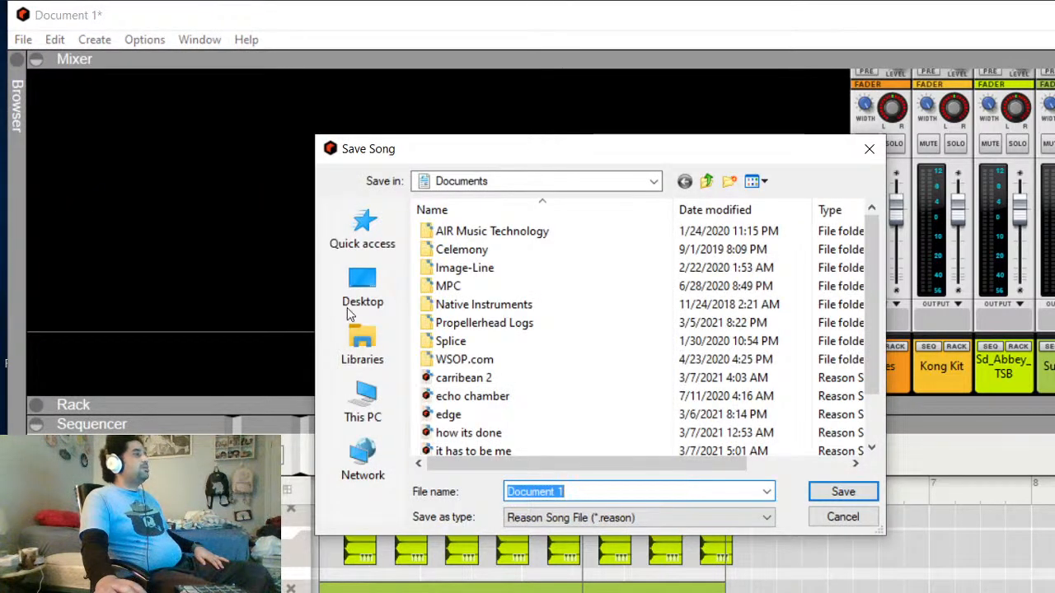
scroll(552, 410, "down", 1)
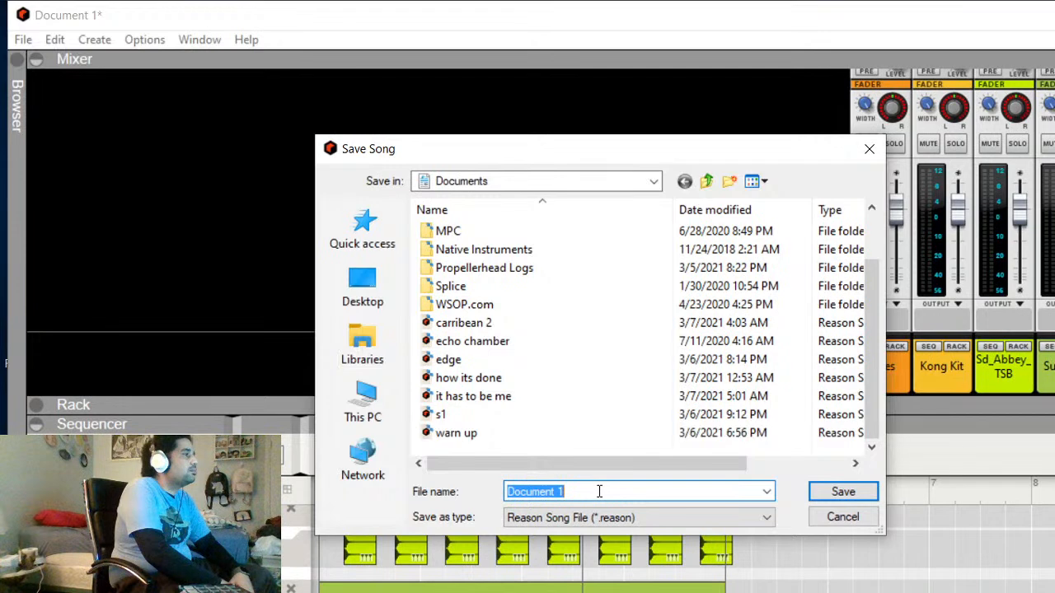
type("e")
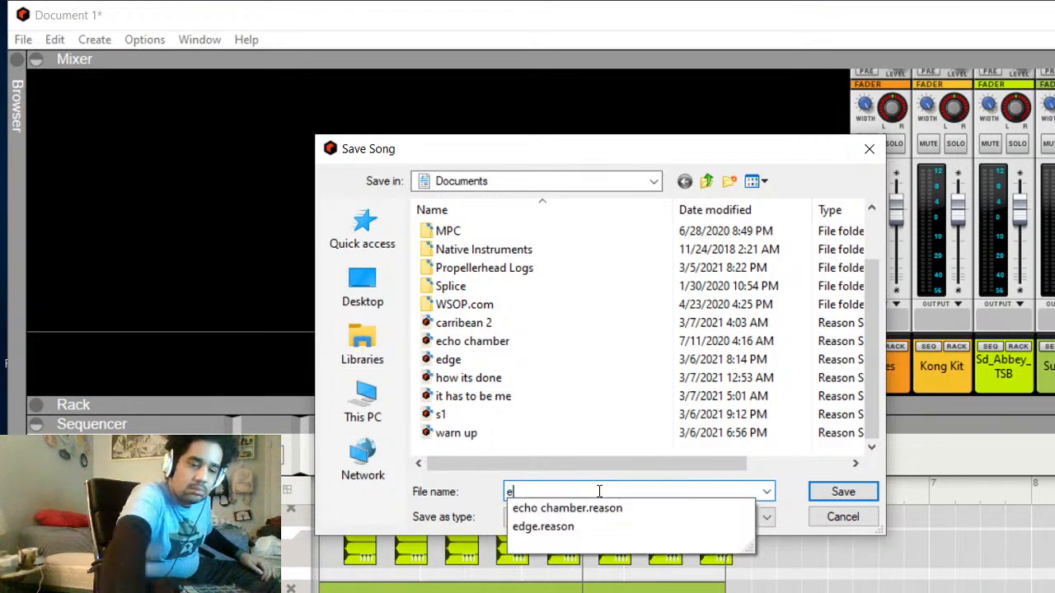
type("xspected")
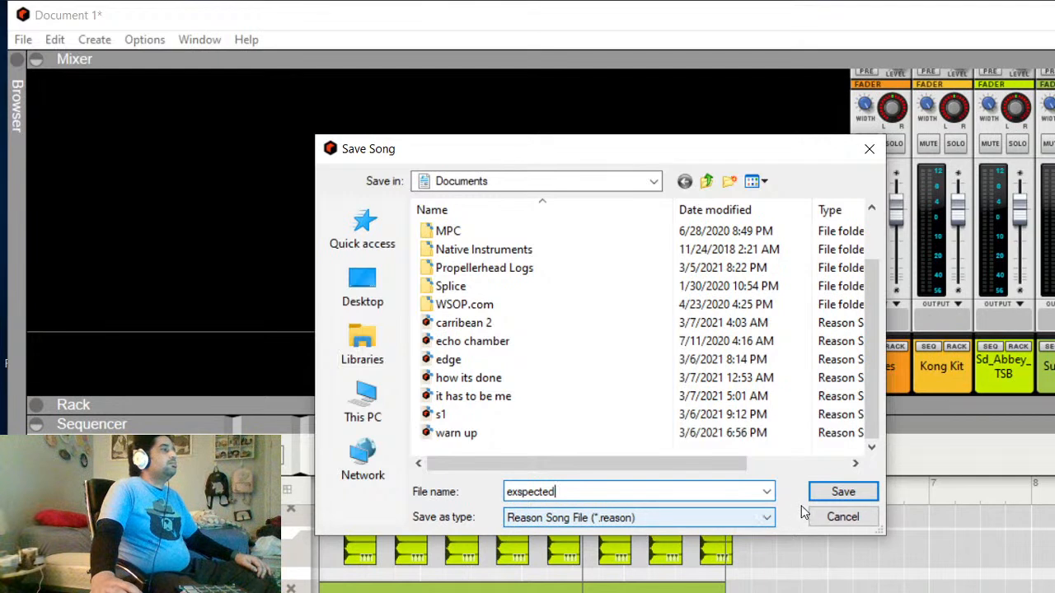
left_click(842, 492)
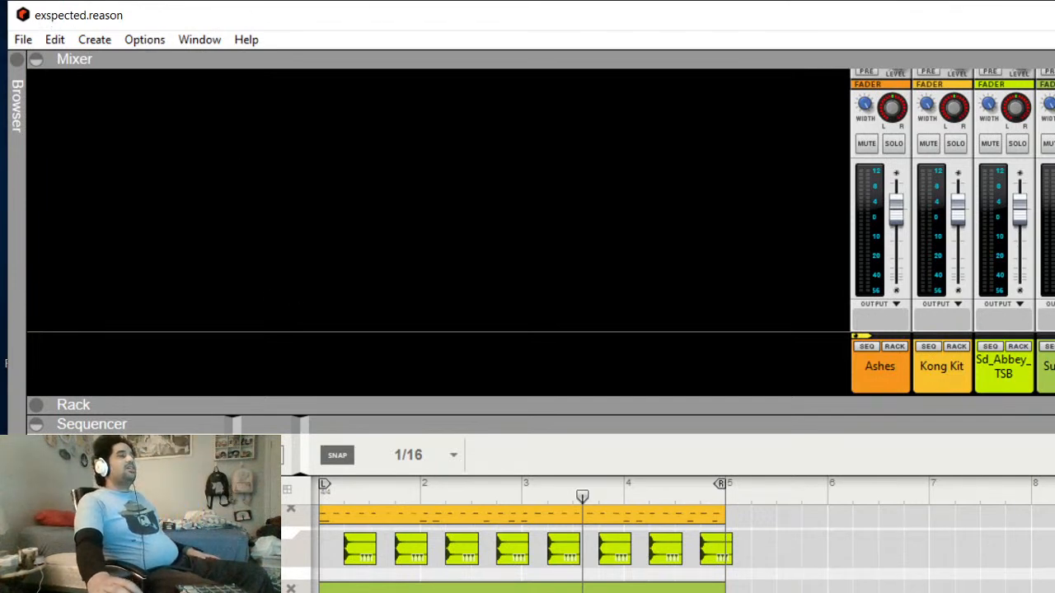
Play the saved song from the start of the loop and stop it during the first bar.
key("KP_0")
key("space")
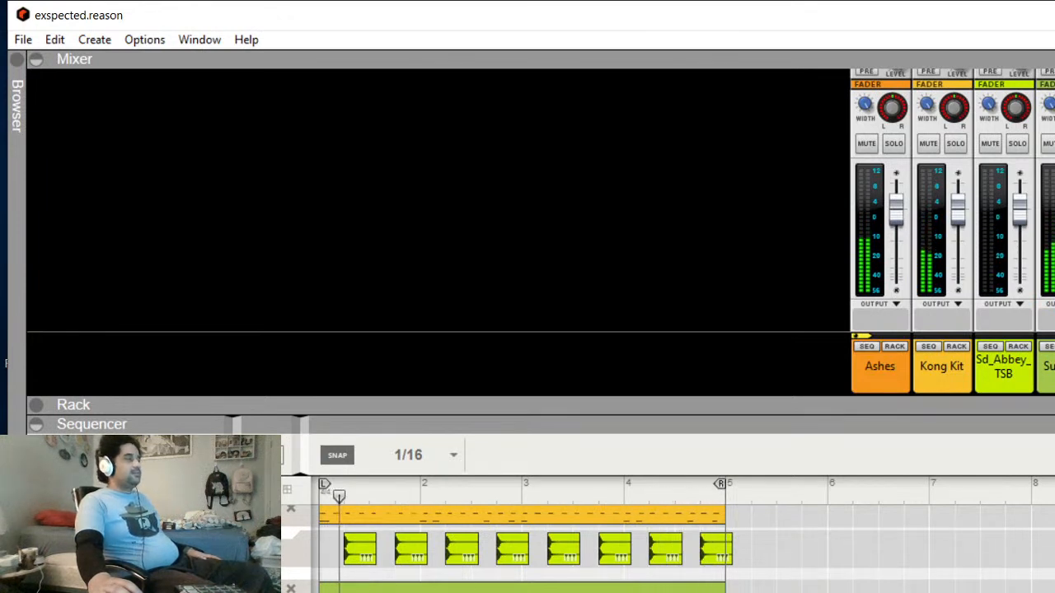
key("space")
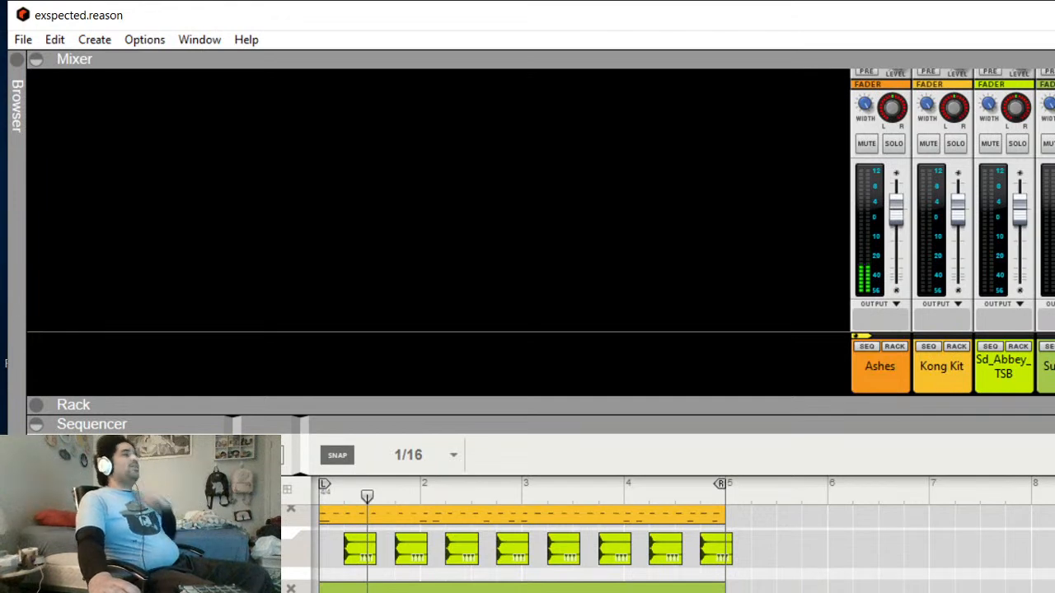
Hide the mixer so the sequencer shows all tracks, and return the song position to the start of the loop.
scroll(855, 534, "up", 1)
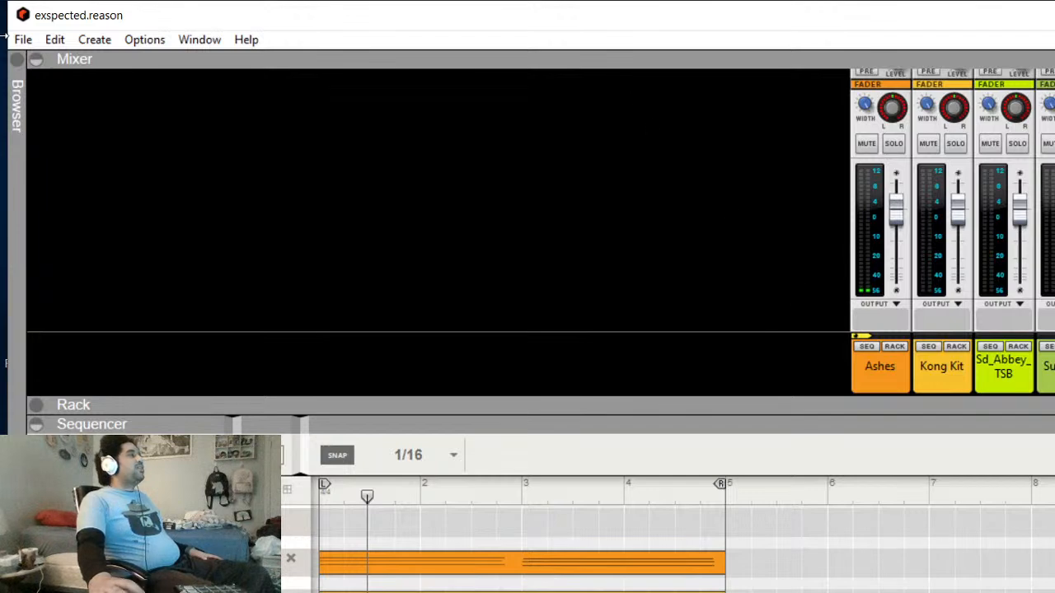
left_click(34, 62)
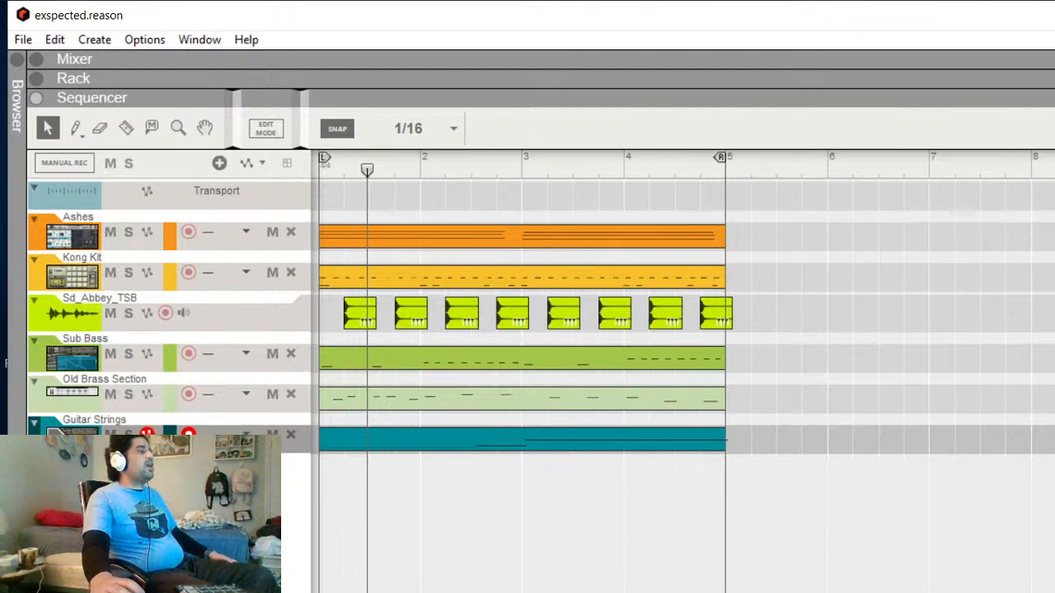
key("KP_0")
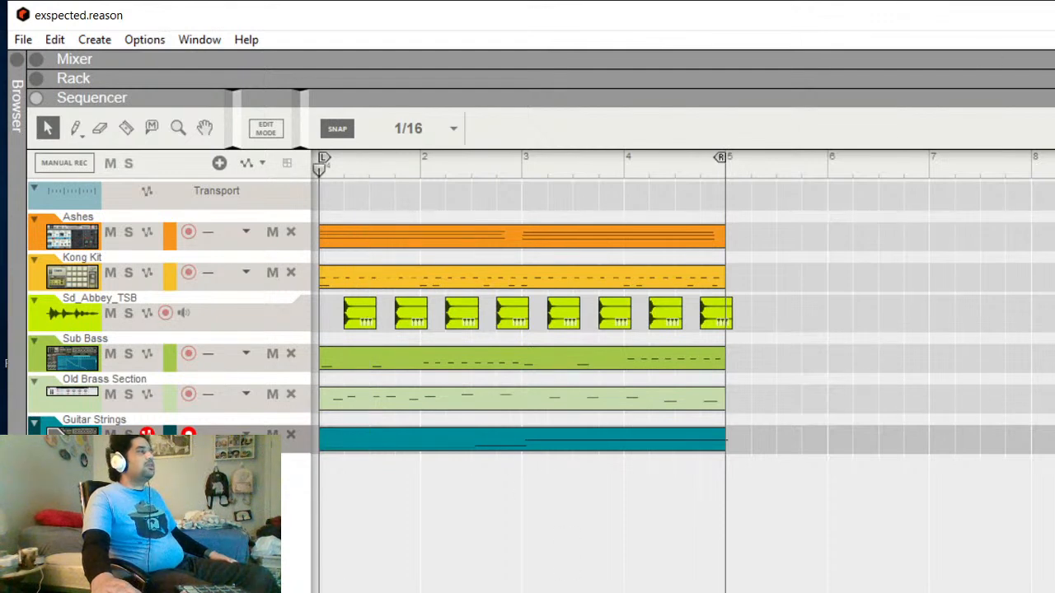
left_click(23, 40)
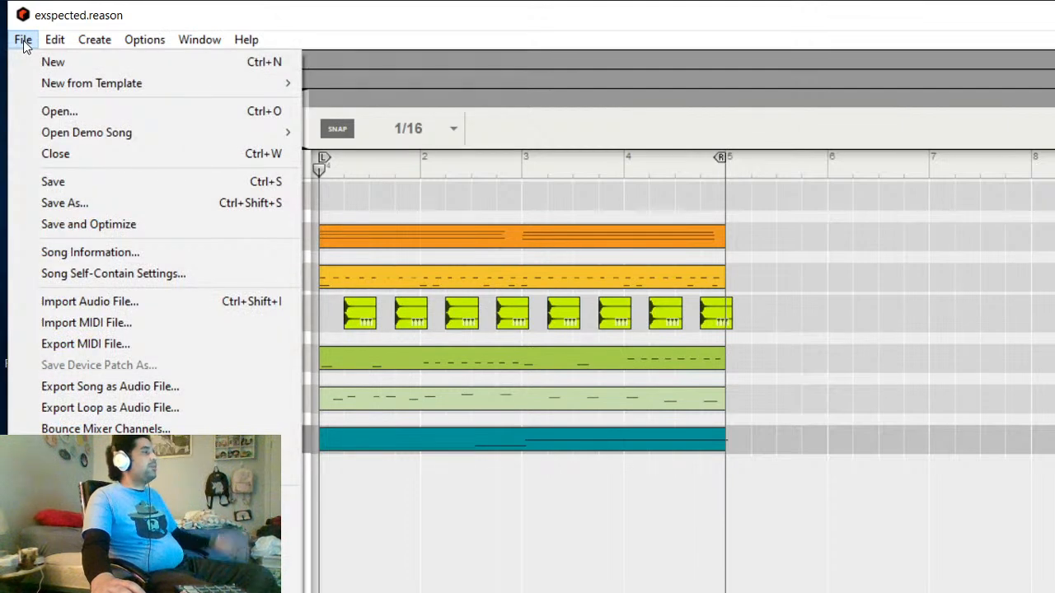
left_click(664, 42)
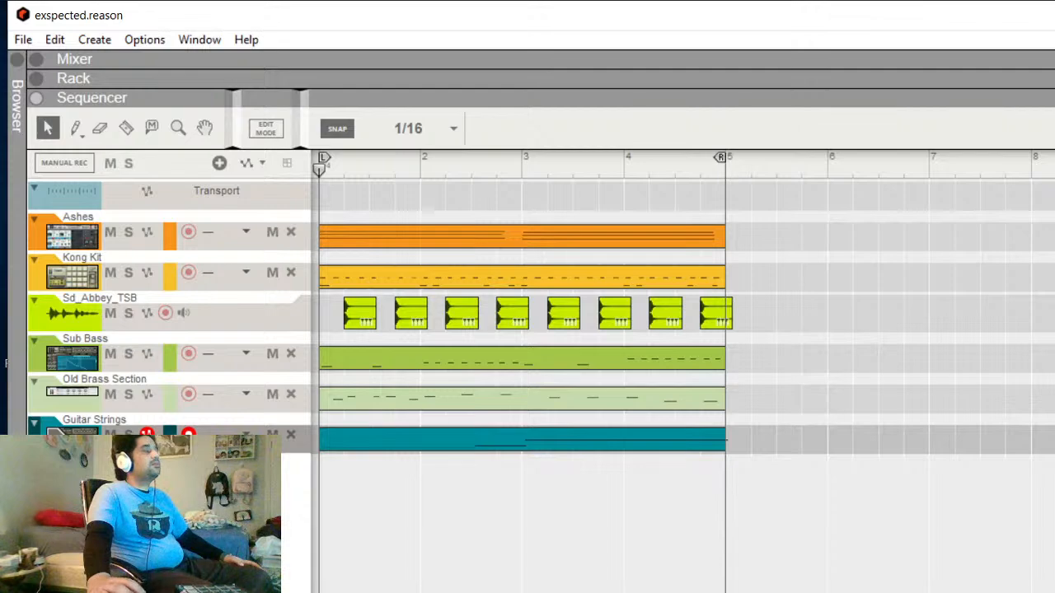
Switch to YouTube Studio and end the live stream "Reason plus beat sessions part 3".
key("alt+Tab")
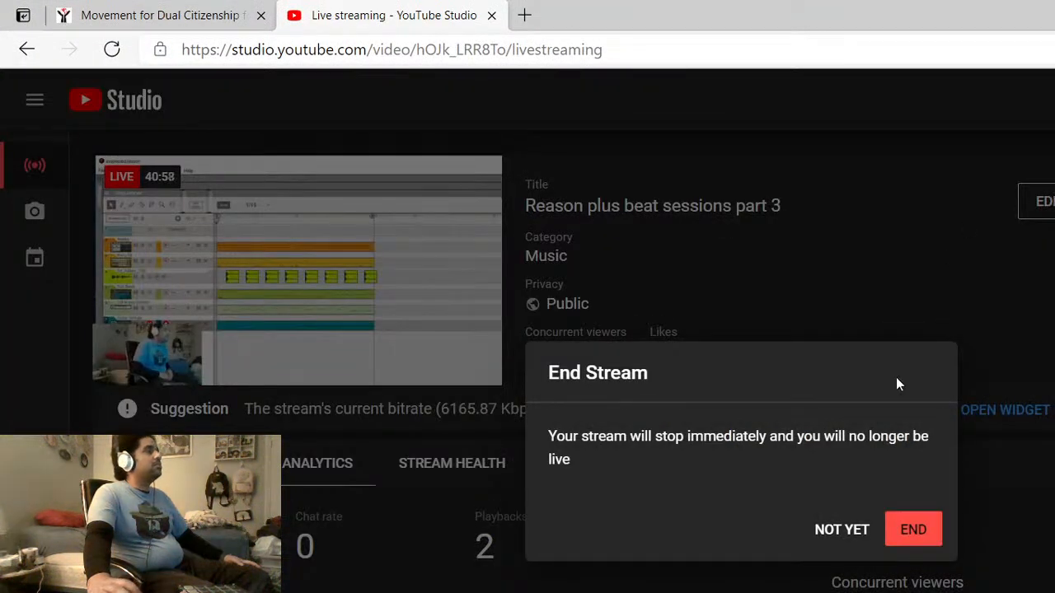
left_click(924, 523)
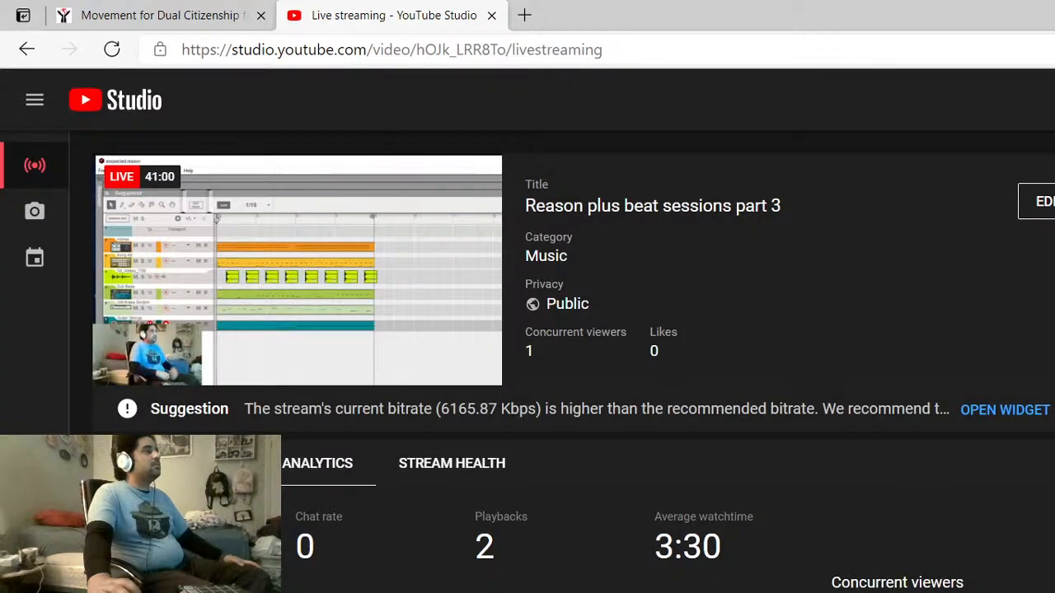